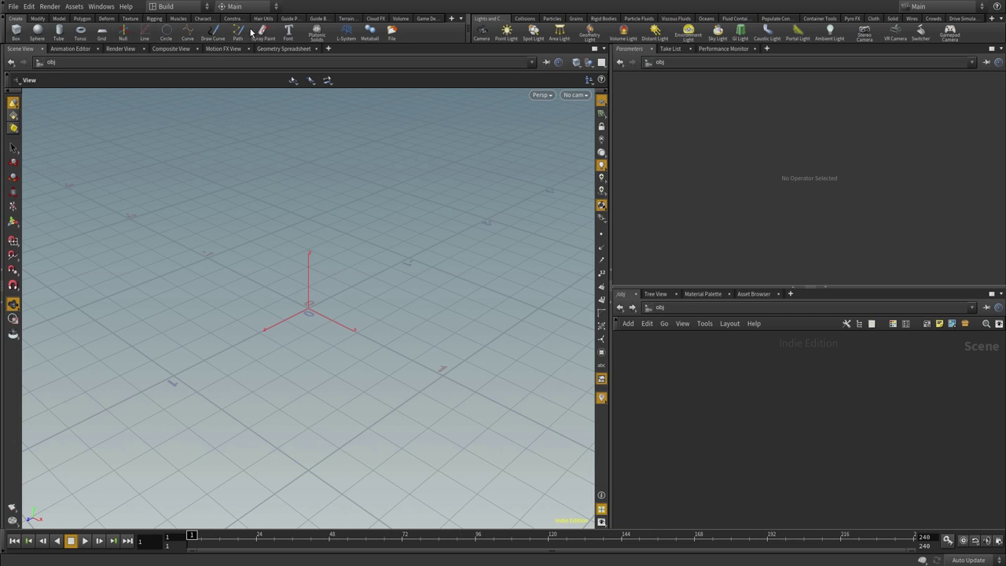
- Place a torus in the empty scene and start placing a sphere
left_click(79, 33)
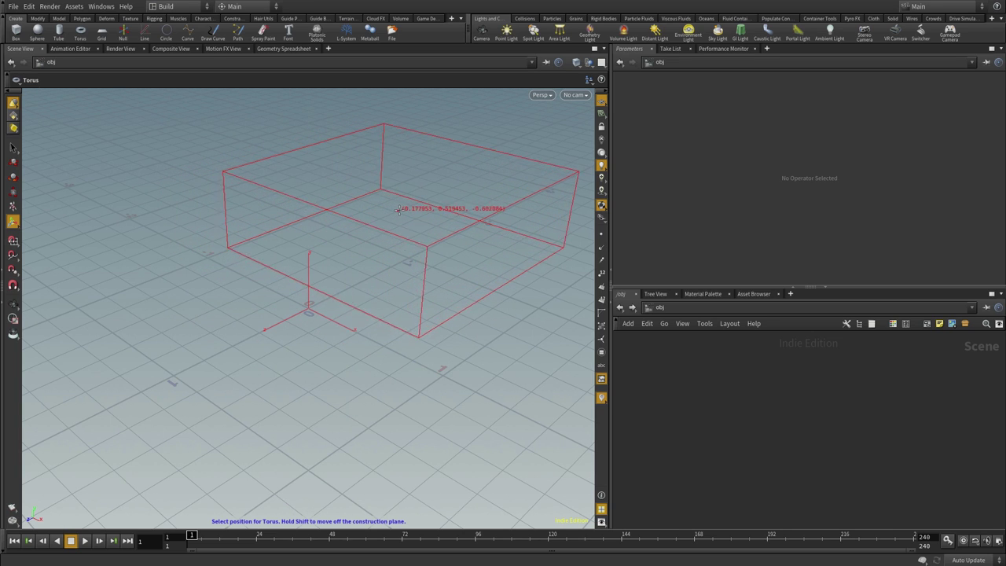
left_click(393, 209)
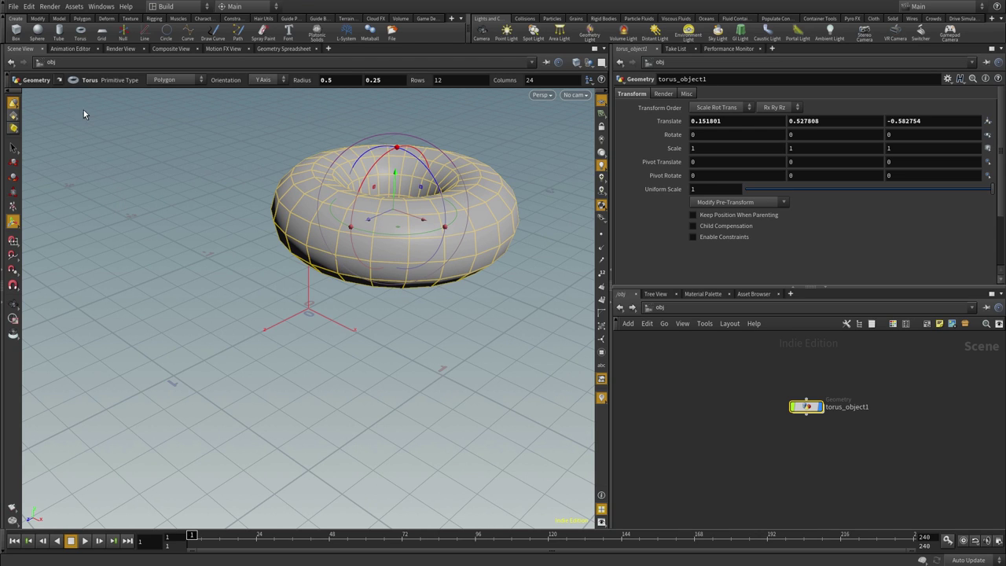
left_click(37, 32)
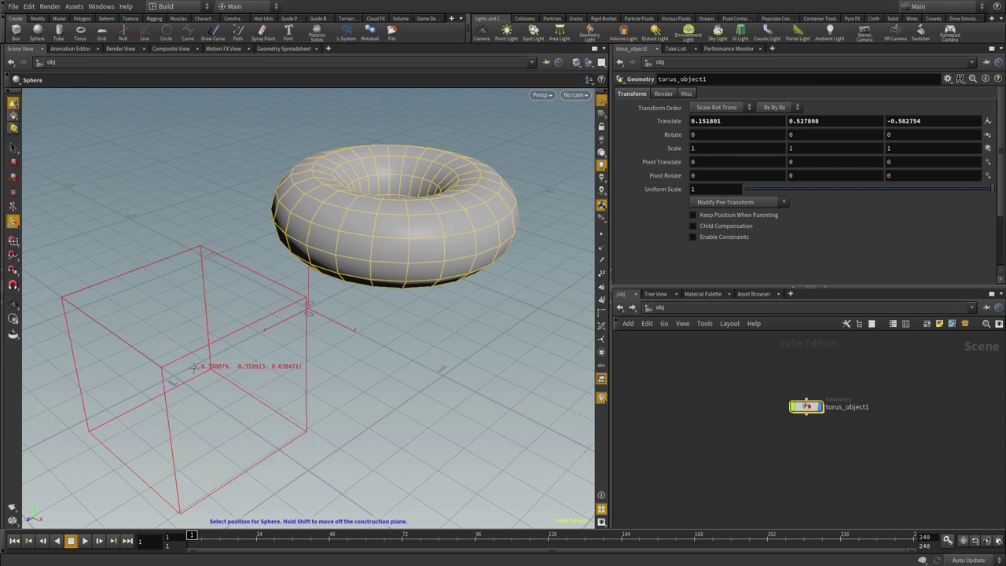
- Drop the sphere beside the torus and undo its accidental rotation
left_click(194, 358)
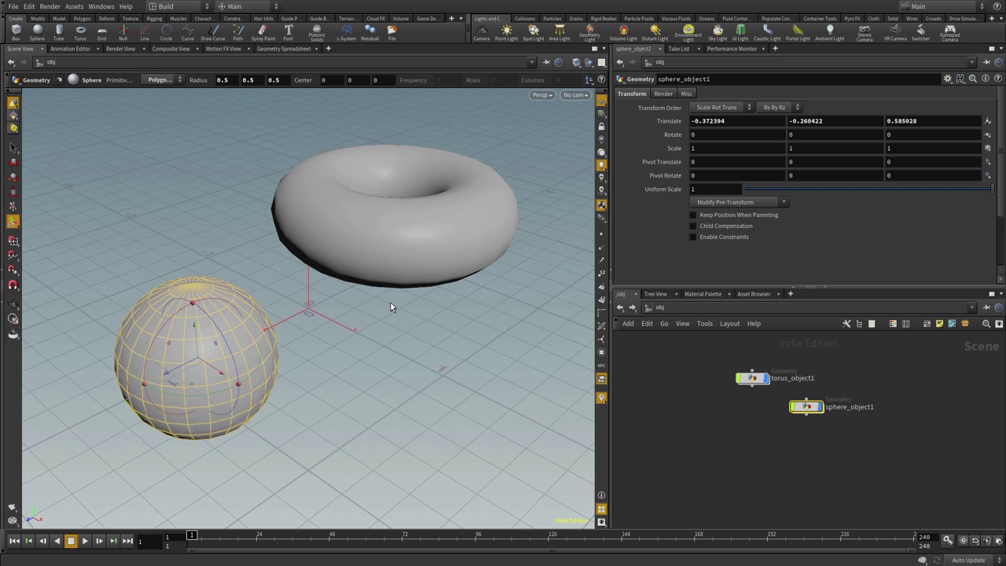
mouse_move(409, 294)
left_mouse_down("alt")
mouse_move(406, 334)
mouse_move(386, 353)
mouse_move(416, 337)
mouse_move(367, 278)
mouse_move(370, 337)
mouse_move(359, 263)
mouse_move(288, 287)
mouse_move(386, 309)
mouse_move(418, 332)
mouse_move(330, 308)
mouse_move(353, 312)
mouse_move(301, 275)
mouse_move(313, 313)
mouse_move(371, 285)
mouse_move(330, 287)
mouse_move(362, 333)
left_mouse_up("alt")
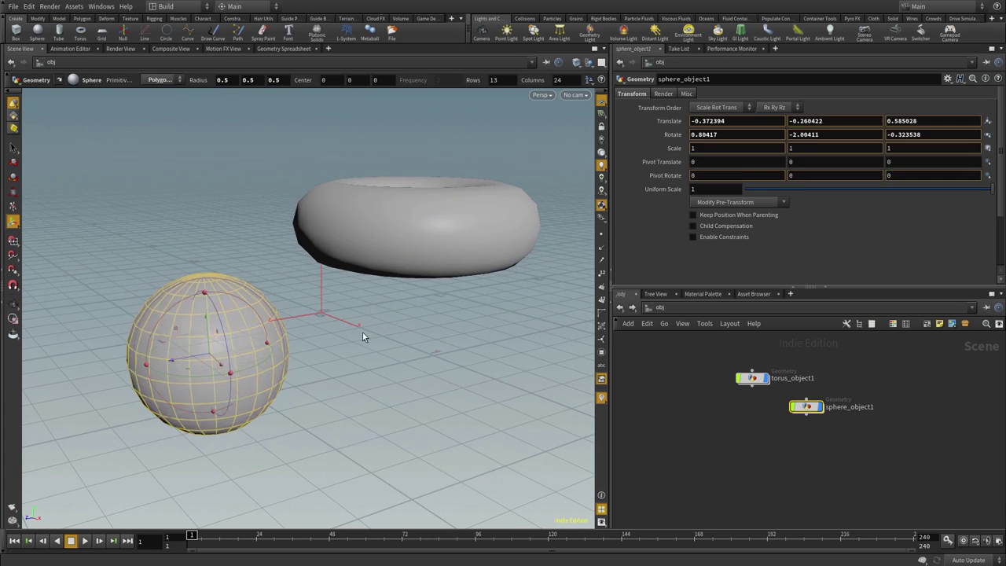
key("ctrl+z")
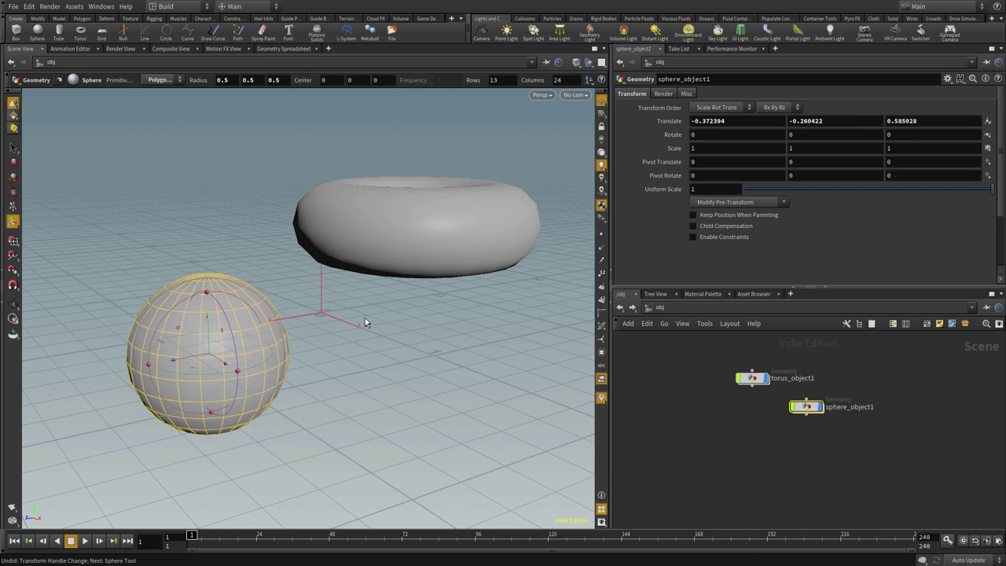
mouse_move(333, 303)
left_mouse_down()
mouse_move(355, 331)
mouse_move(307, 305)
mouse_move(337, 339)
mouse_move(393, 312)
mouse_move(394, 299)
mouse_move(375, 298)
mouse_move(413, 308)
mouse_move(373, 231)
left_mouse_up()
left_click_drag(335, 361, 366, 353)
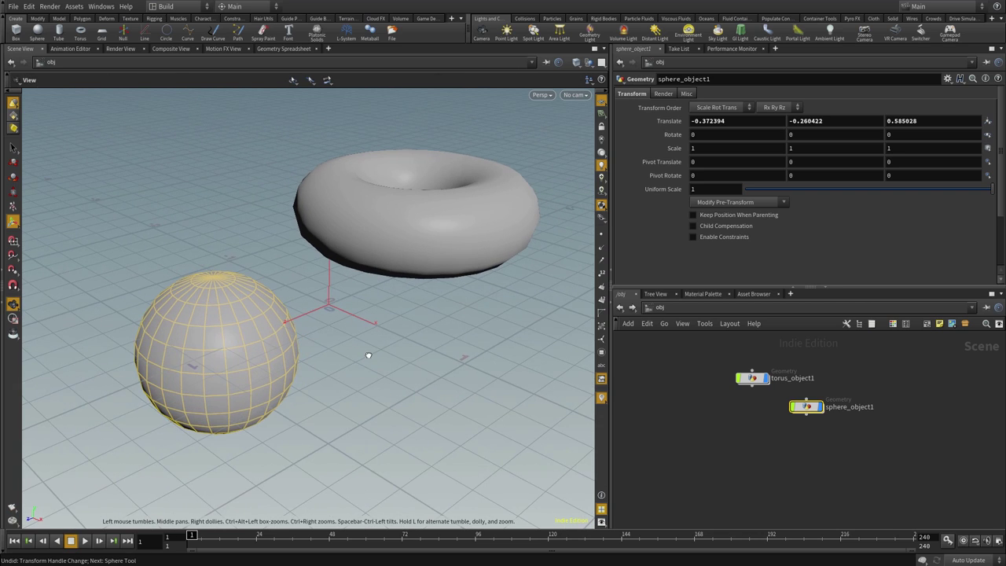
key("Return")
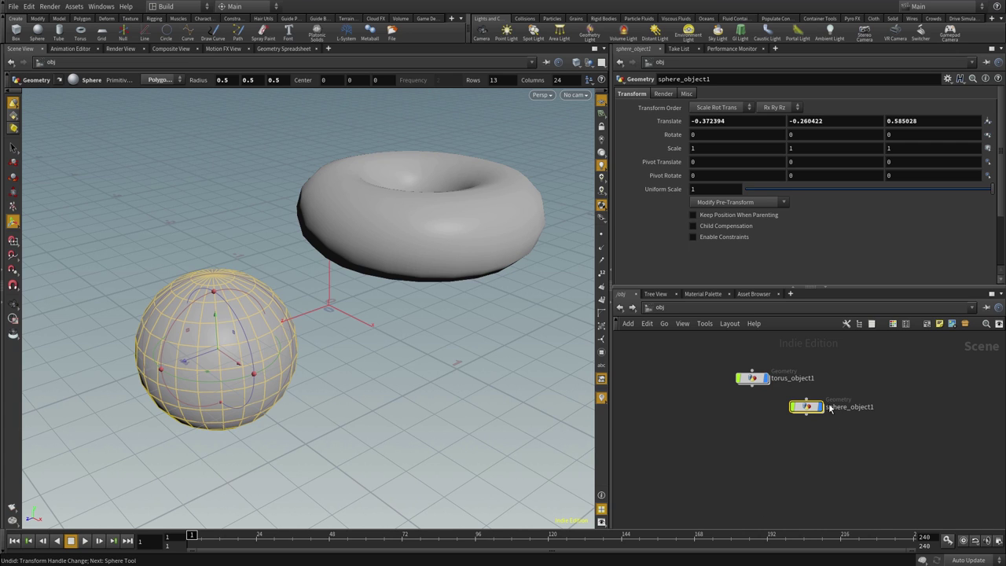
key("Escape")
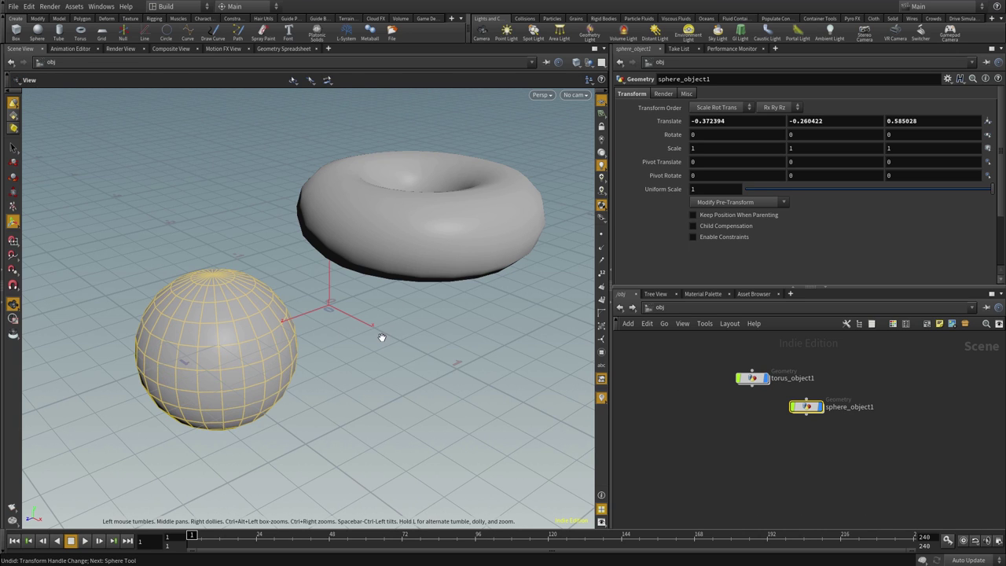
mouse_move(382, 336)
left_mouse_down()
mouse_move(370, 360)
mouse_move(386, 348)
mouse_move(364, 334)
left_mouse_up()
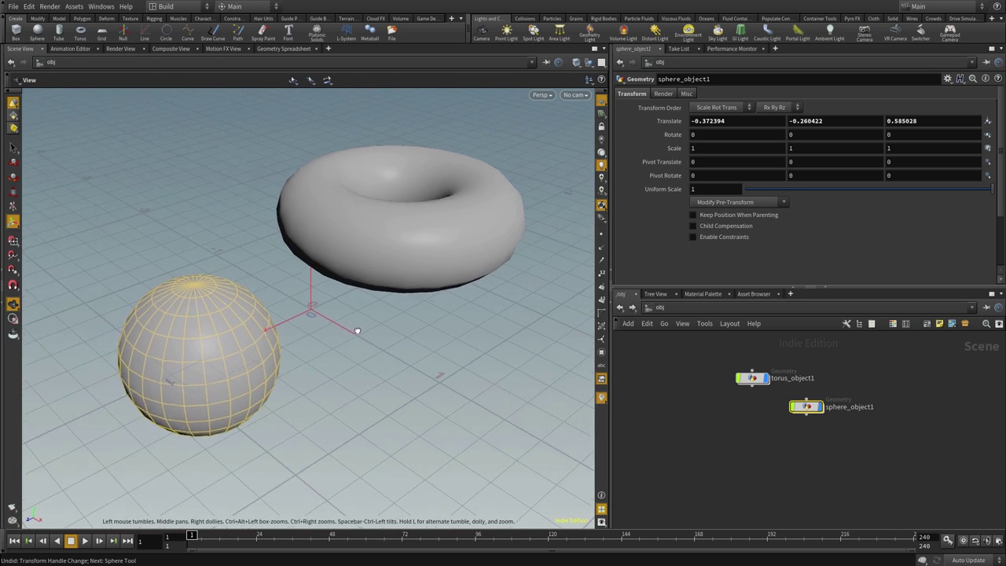
key("Return")
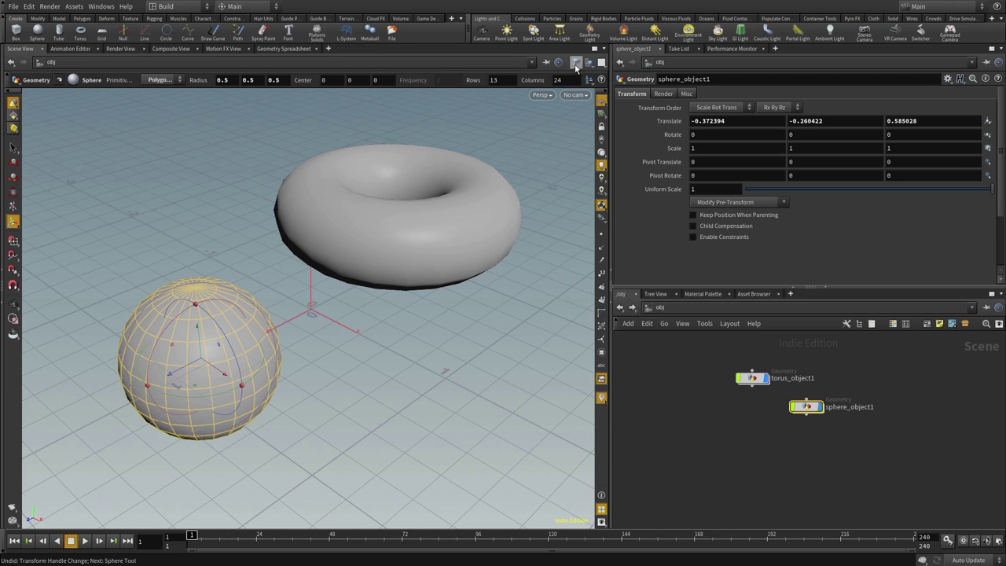
- Switch the viewport shading to Wireframe Bounding Box
left_click(578, 63)
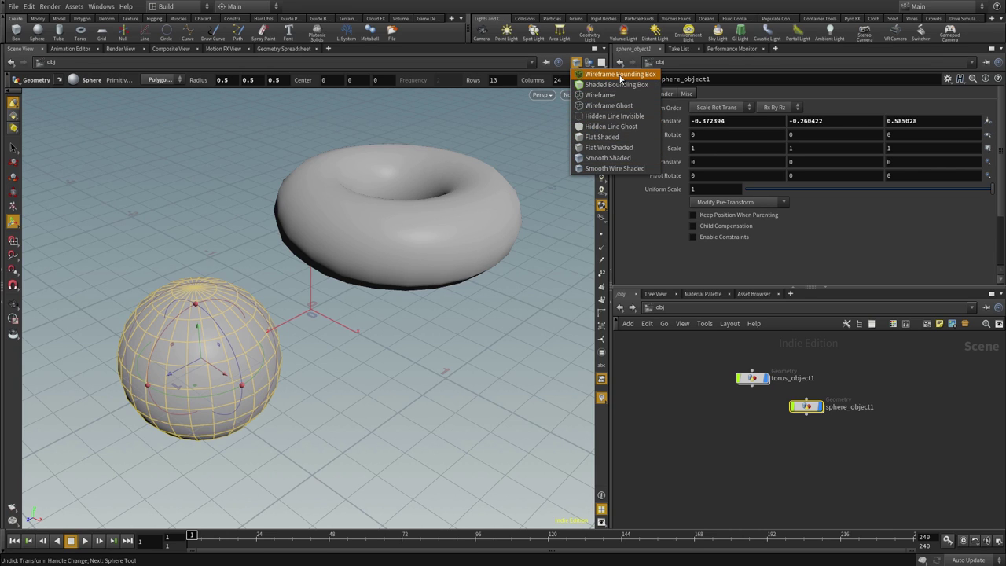
left_click(615, 75)
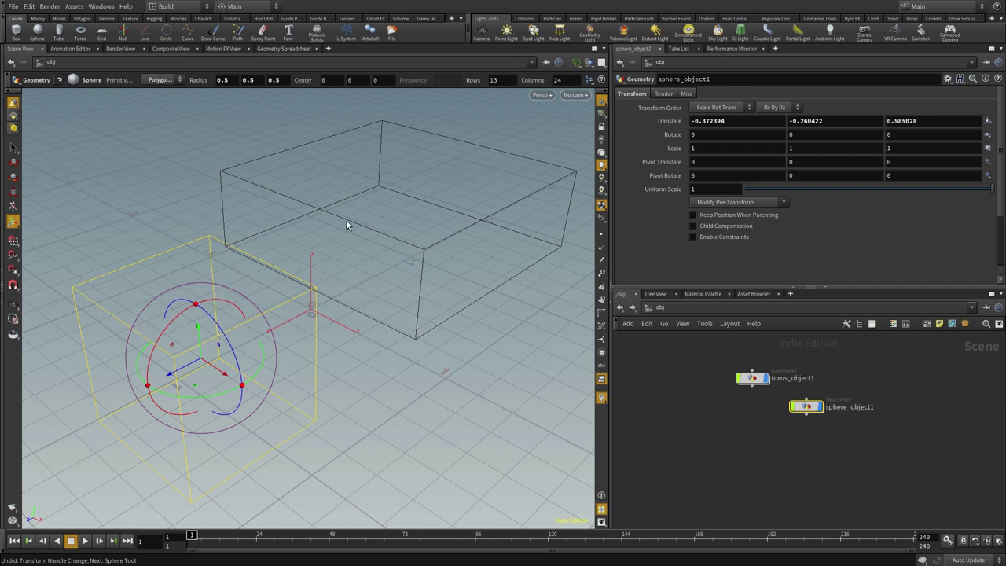
key("Escape")
mouse_move(422, 278)
left_mouse_down()
mouse_move(453, 279)
mouse_move(414, 253)
mouse_move(435, 284)
left_mouse_up()
key("Return")
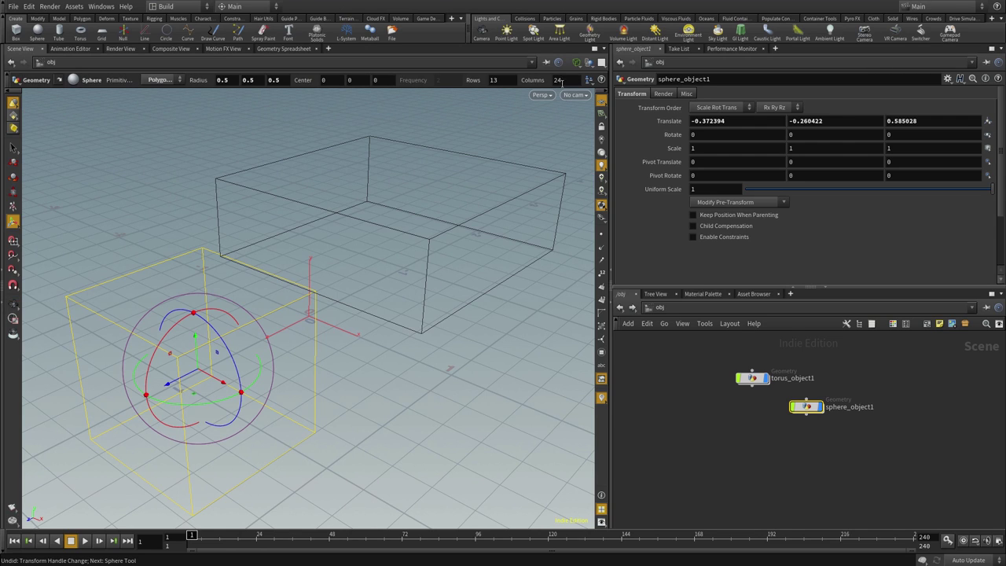
- Change the shading to Shaded Bounding Box and view the solid boxes side-on
left_click(577, 63)
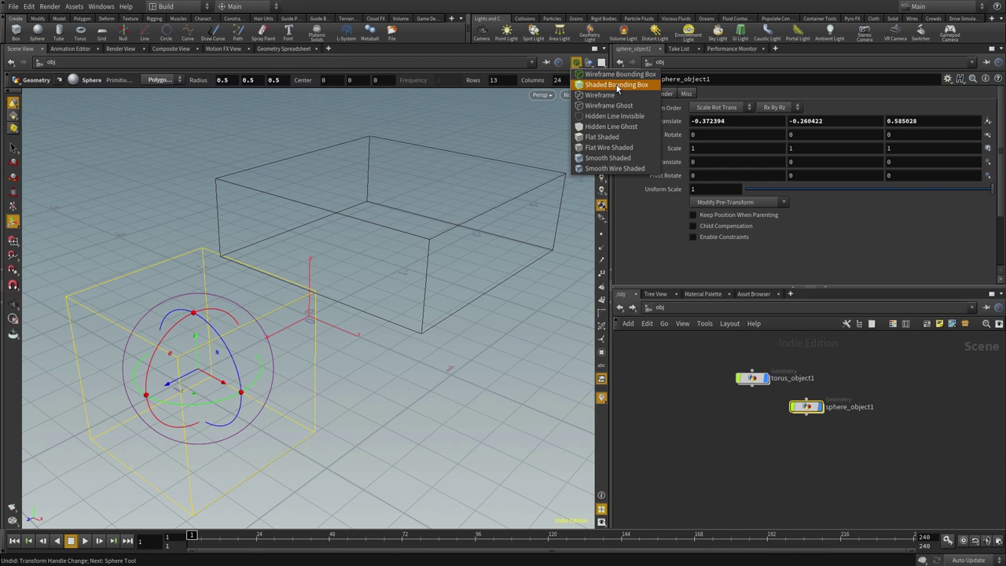
left_click(618, 85)
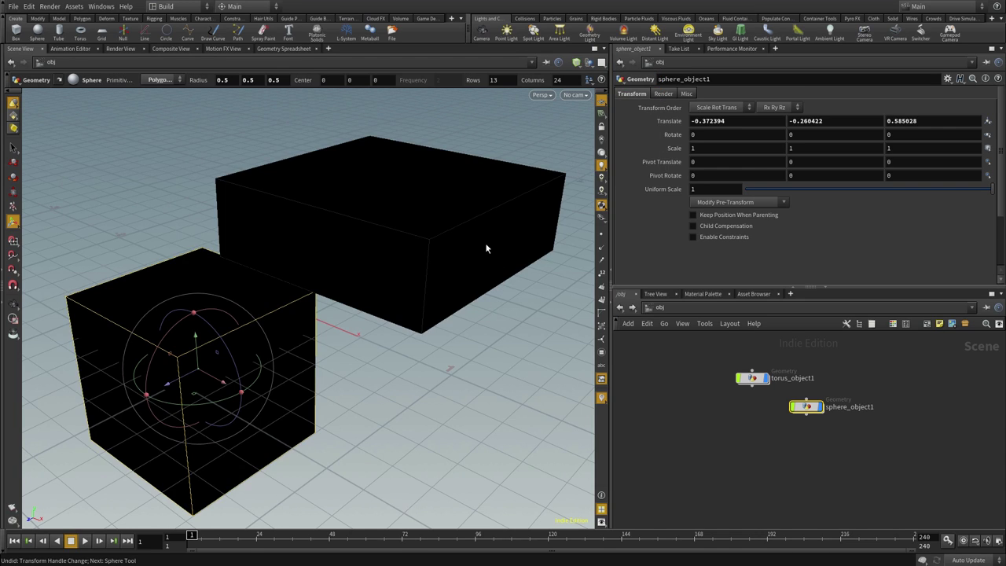
key("Escape")
mouse_move(428, 370)
left_mouse_down()
mouse_move(411, 307)
mouse_move(449, 360)
left_mouse_up()
key("Escape")
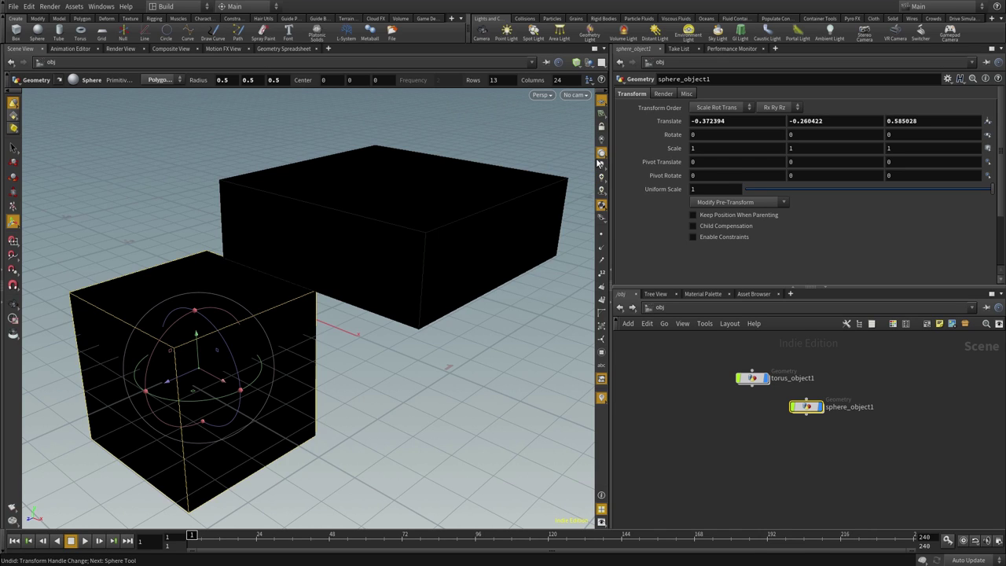
key("Escape")
left_click_drag(420, 228, 530, 106)
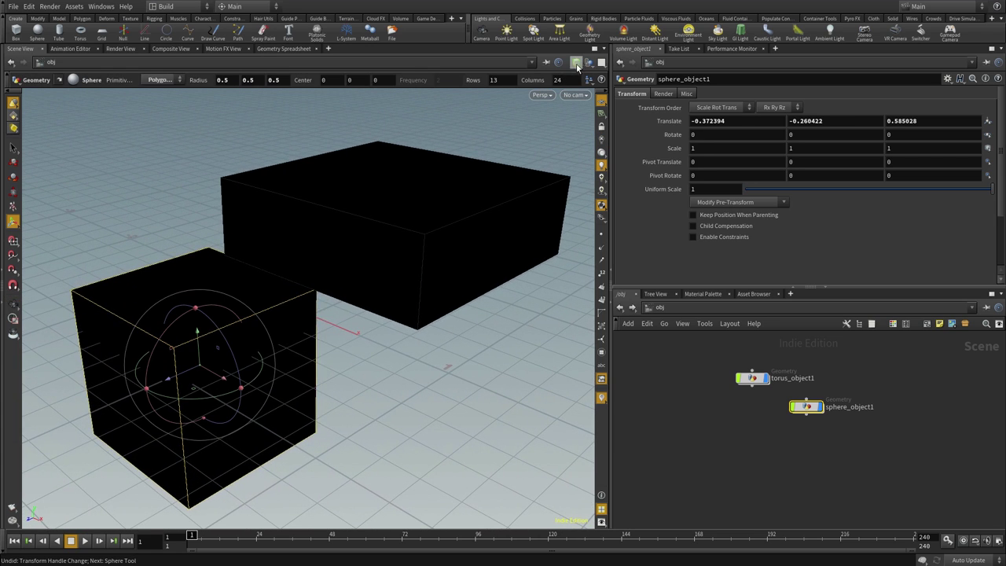
right_click_drag(411, 252, 376, 274)
mouse_move(376, 274)
left_mouse_down()
mouse_move(342, 247)
mouse_move(353, 287)
mouse_move(364, 291)
mouse_move(353, 274)
mouse_move(363, 227)
left_mouse_up()
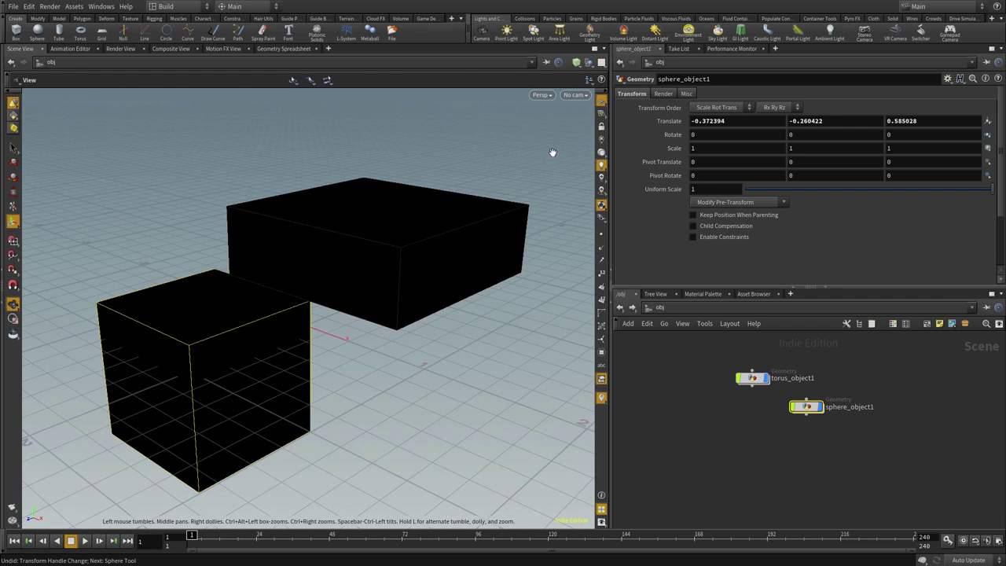
mouse_move(338, 268)
left_mouse_down()
mouse_move(315, 284)
mouse_move(292, 274)
mouse_move(101, 158)
left_mouse_up()
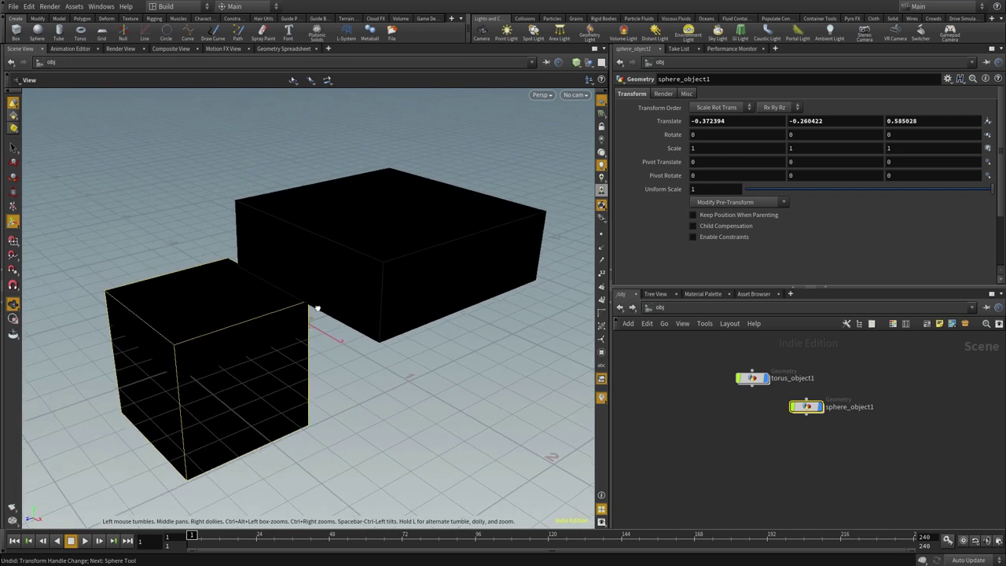
key("Return")
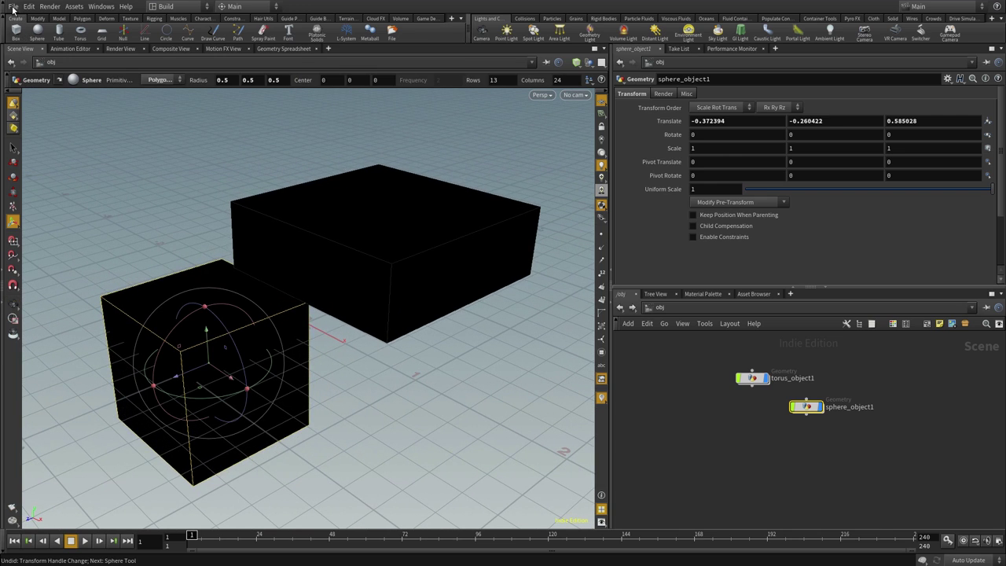
- Discard the current scene for a new one and place a sphere in it
left_click(13, 7)
left_click(29, 23)
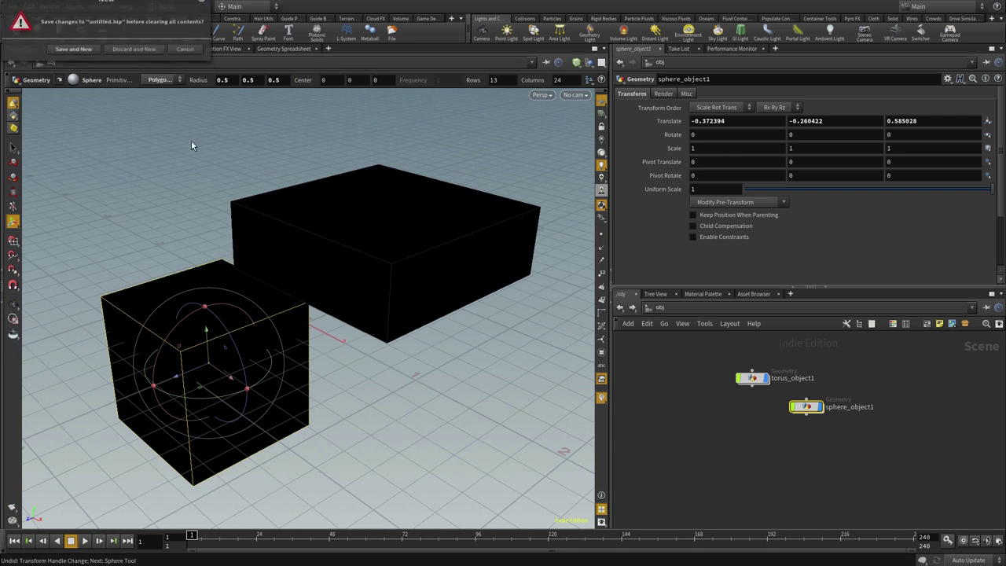
left_click(132, 52)
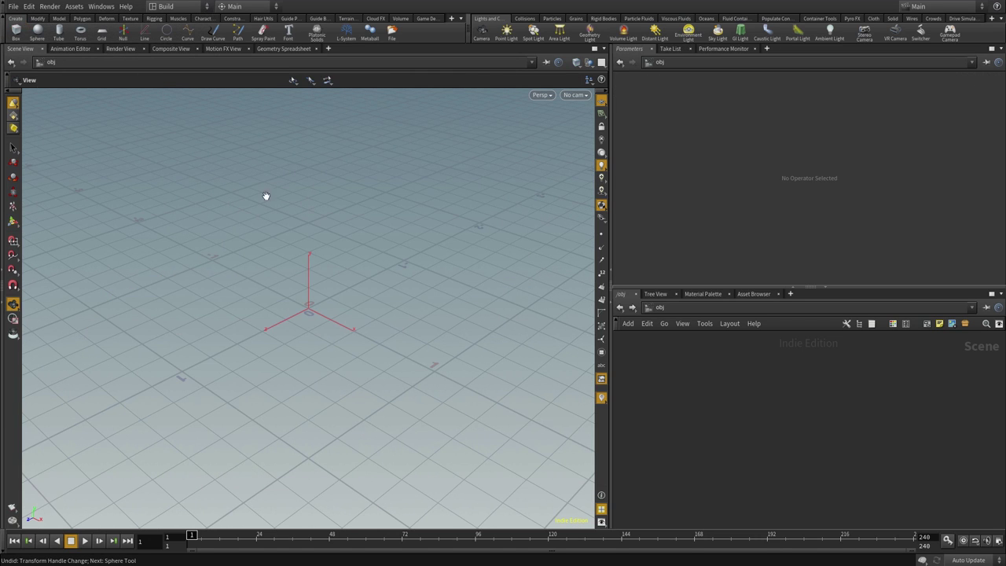
left_click(37, 32)
left_click(230, 273)
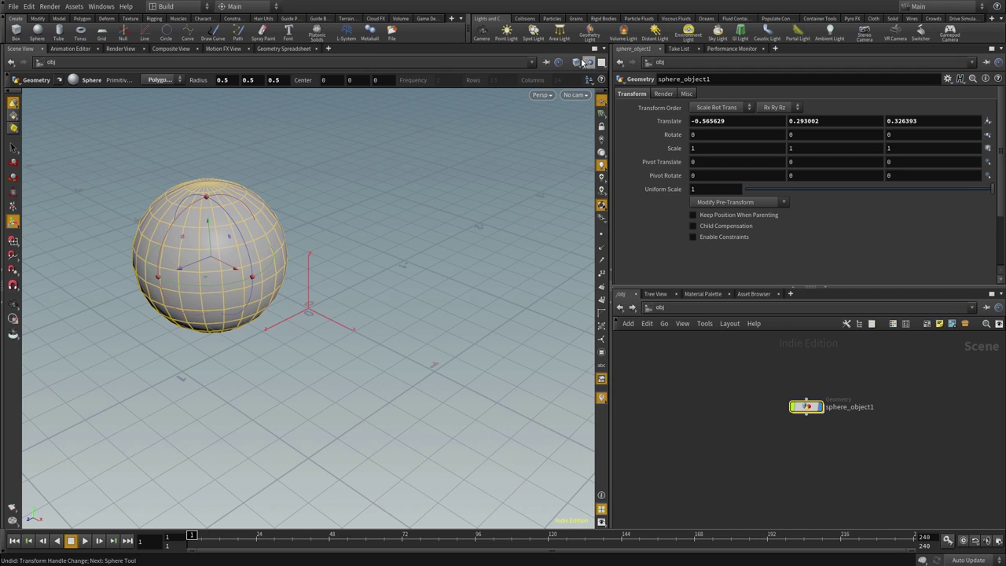
- Cycle the sphere through Wireframe and wire-shaded modes, ending on Shaded Bounding Box
left_click(588, 79)
left_click(592, 87)
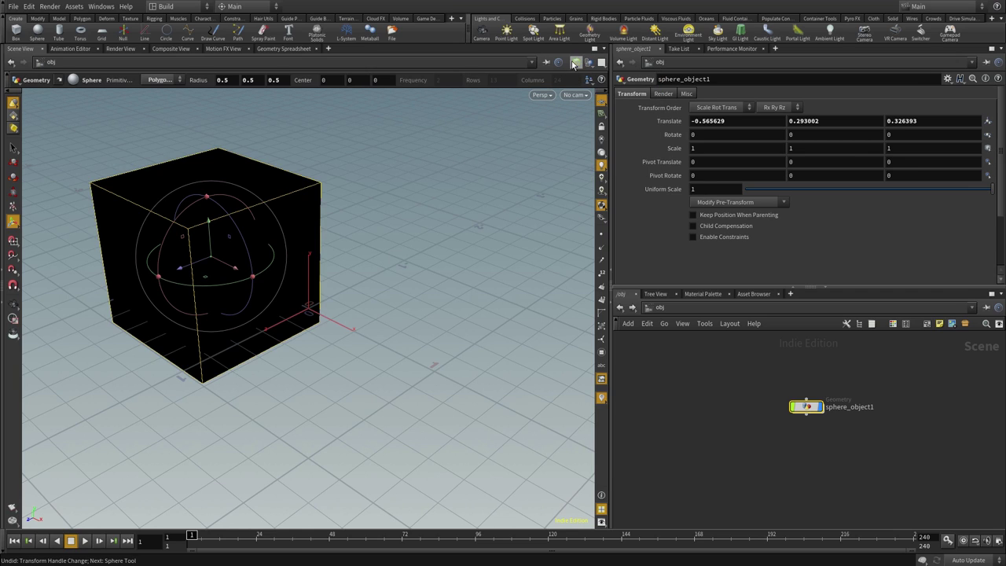
left_click(576, 63)
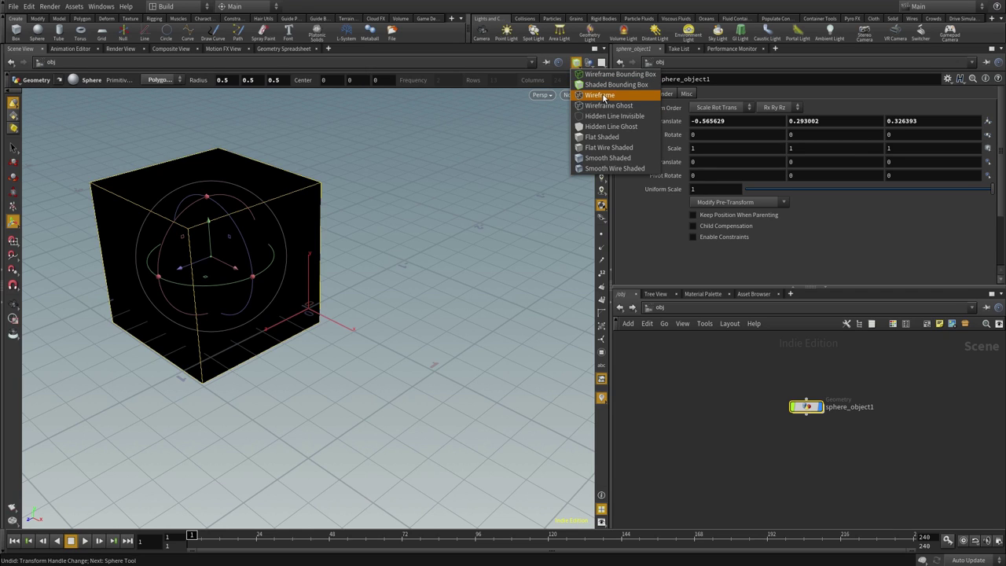
left_click(603, 95)
left_click(576, 62)
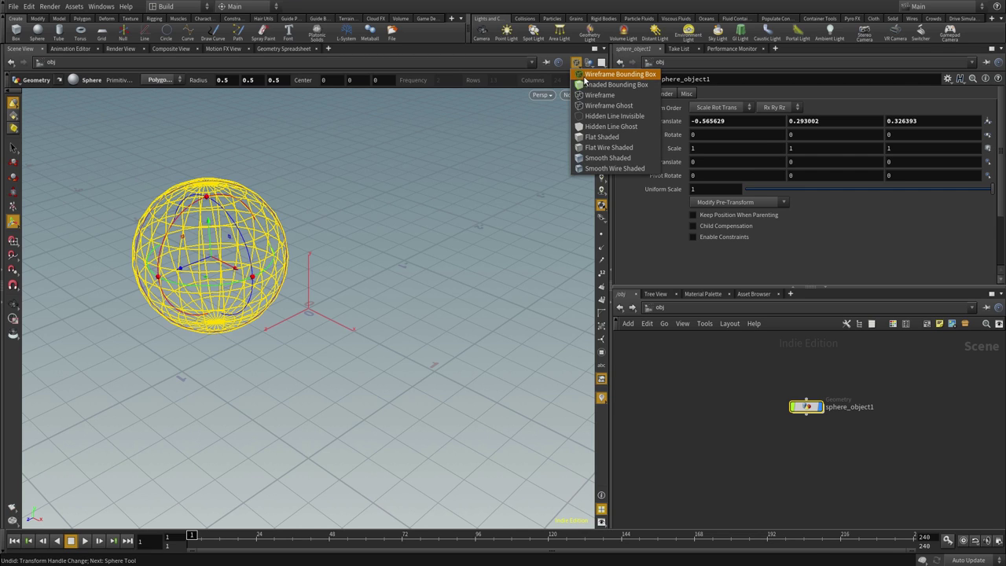
left_click(608, 148)
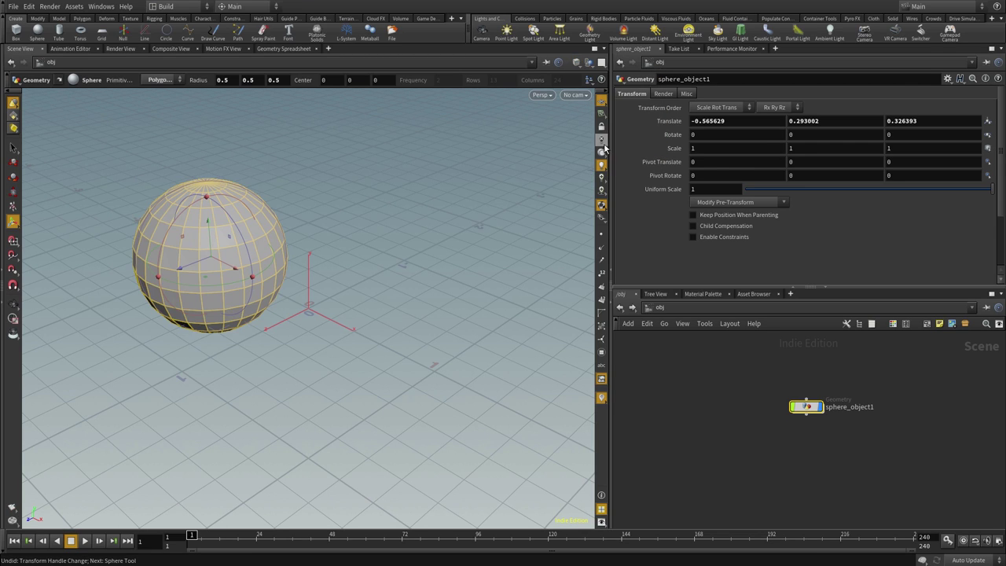
left_click(577, 64)
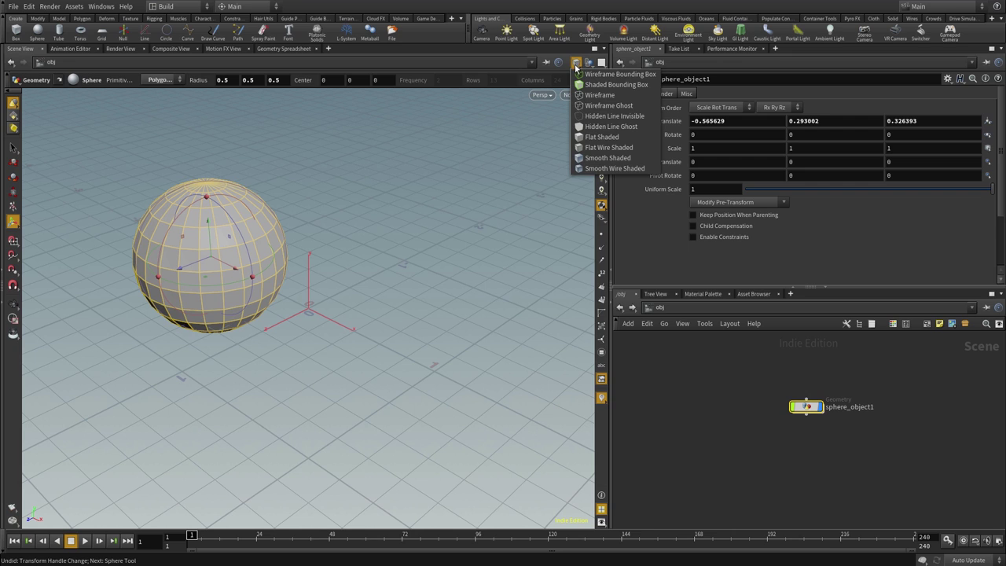
left_click(609, 84)
middle_click_drag(315, 231, 276, 287)
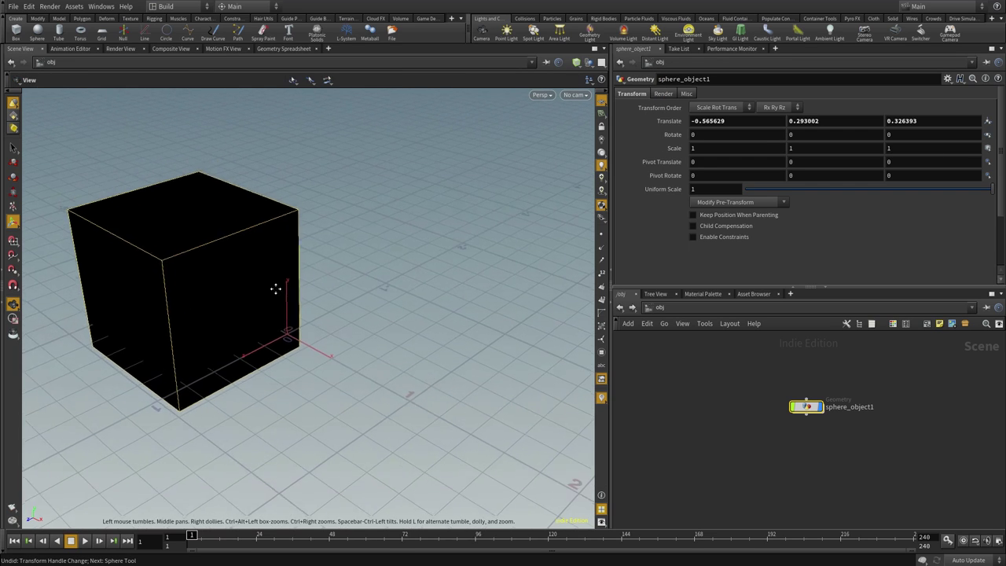
left_click(80, 31)
- Place the torus, then step shading through Wireframe Bounding Box and Wireframe to Wireframe Ghost
left_click(452, 266)
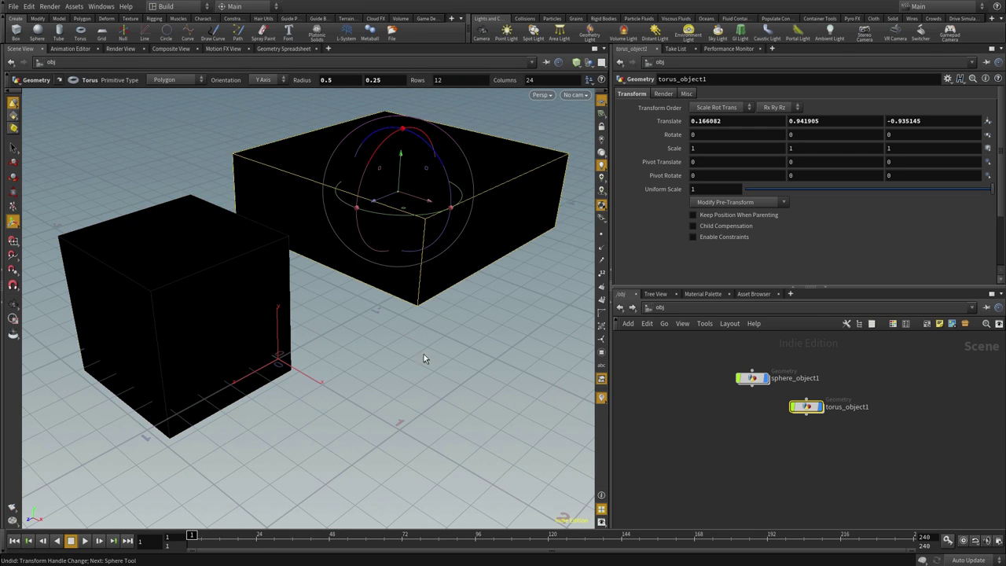
left_click(577, 62)
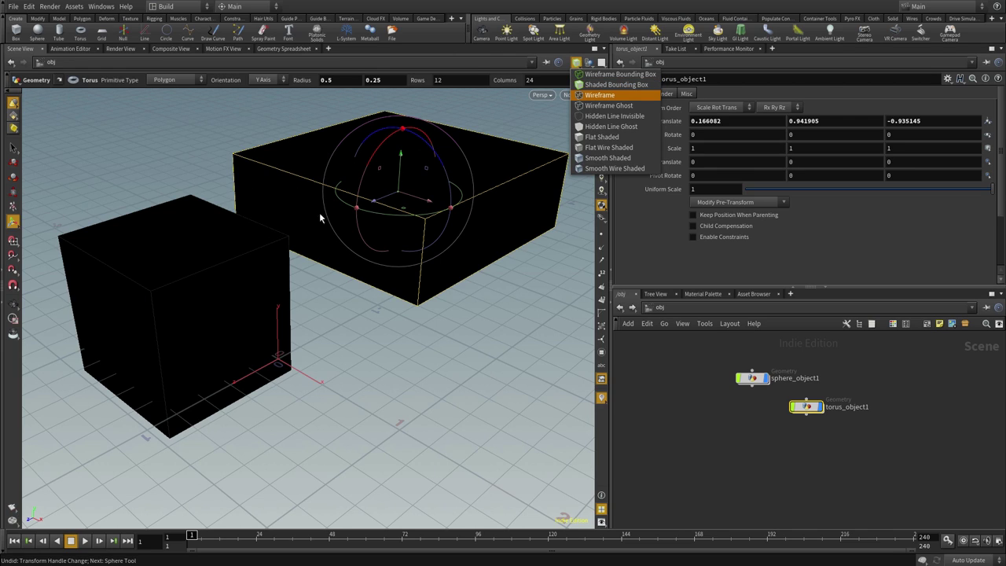
left_click(619, 74)
left_click(575, 62)
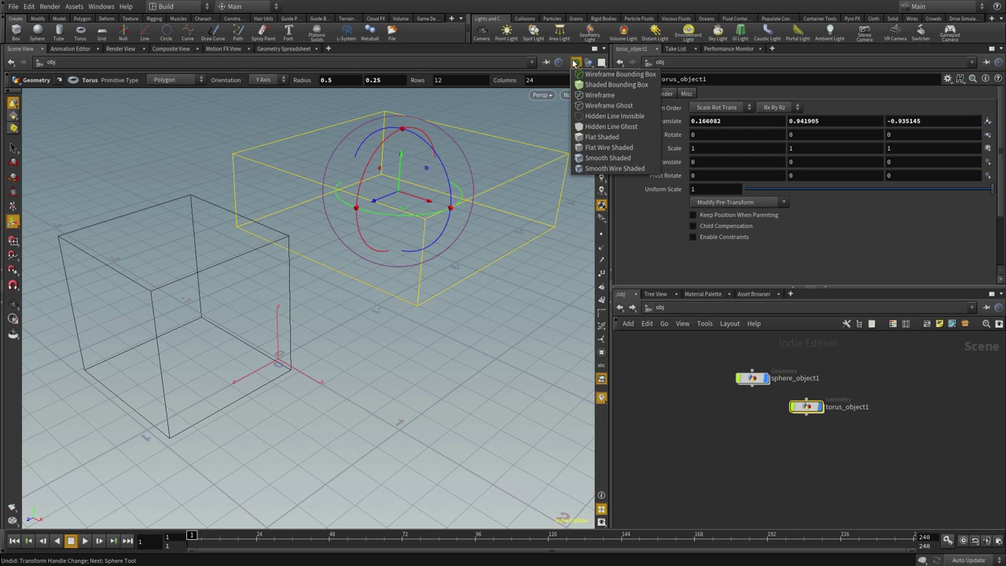
left_click(612, 97)
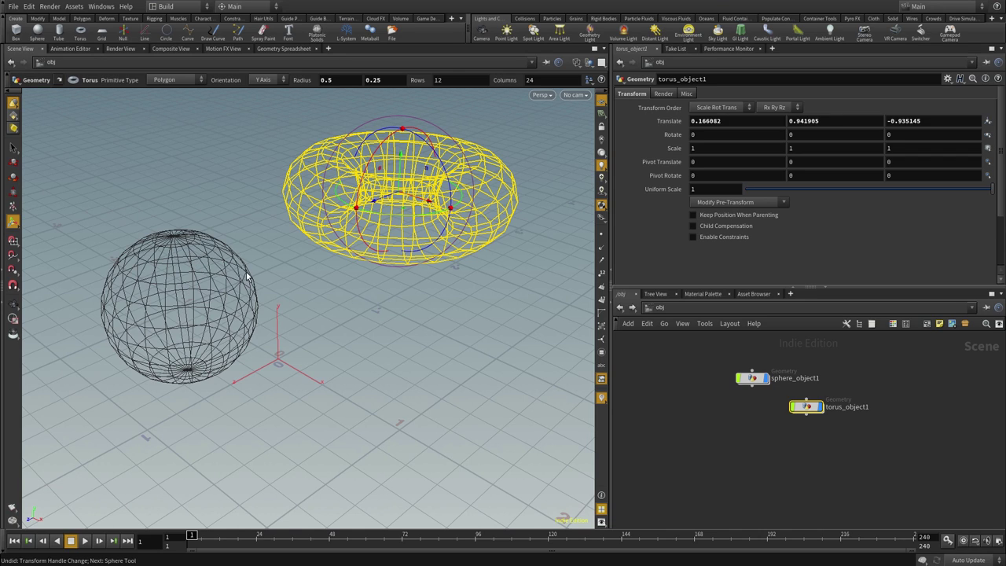
left_click(577, 63)
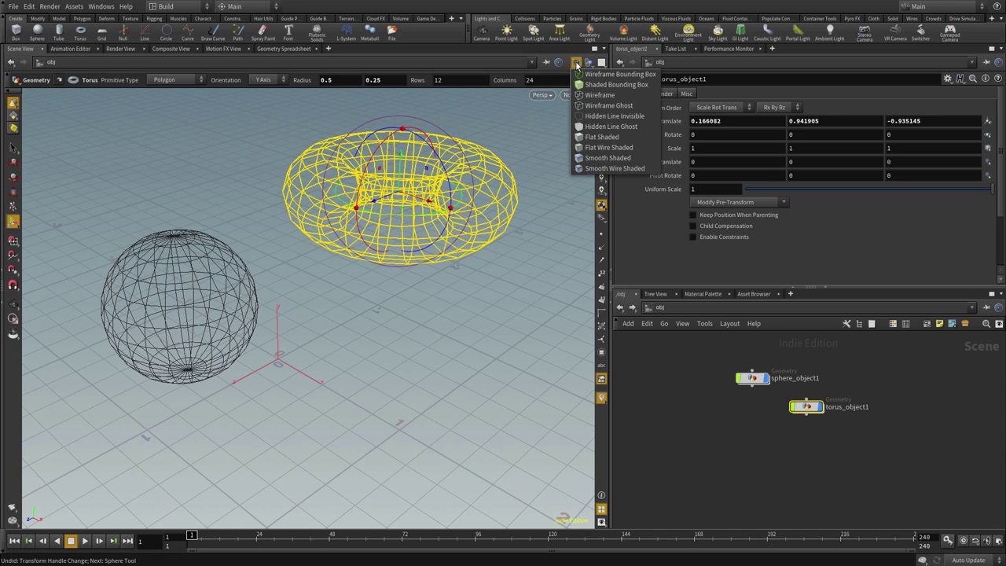
left_click(612, 106)
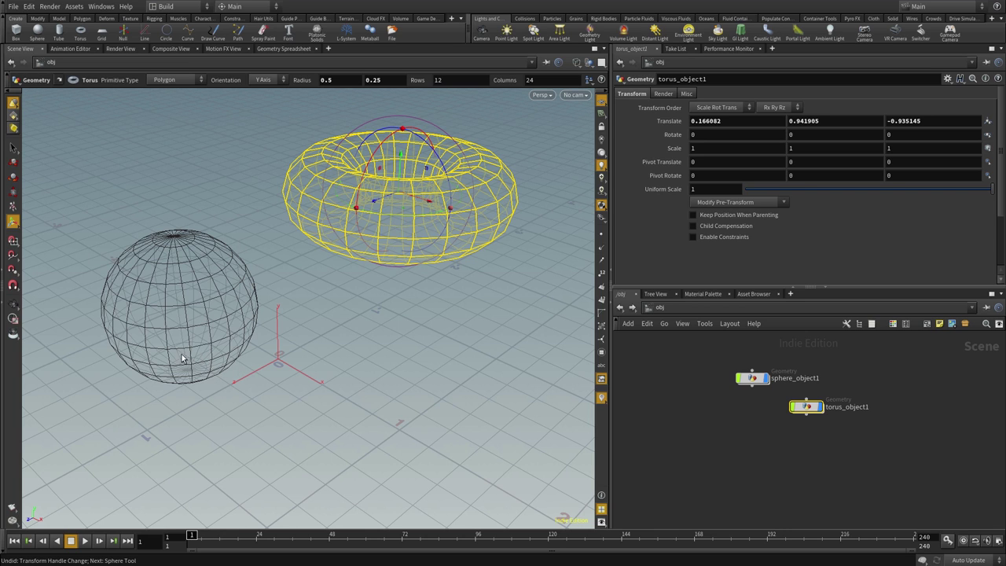
- Switch the shading from Wireframe to Hidden Line Invisible, viewed from a new angle
key("Escape")
mouse_move(192, 301)
left_mouse_down()
mouse_move(246, 286)
mouse_move(194, 286)
mouse_move(164, 231)
mouse_move(153, 254)
mouse_move(180, 288)
left_mouse_up()
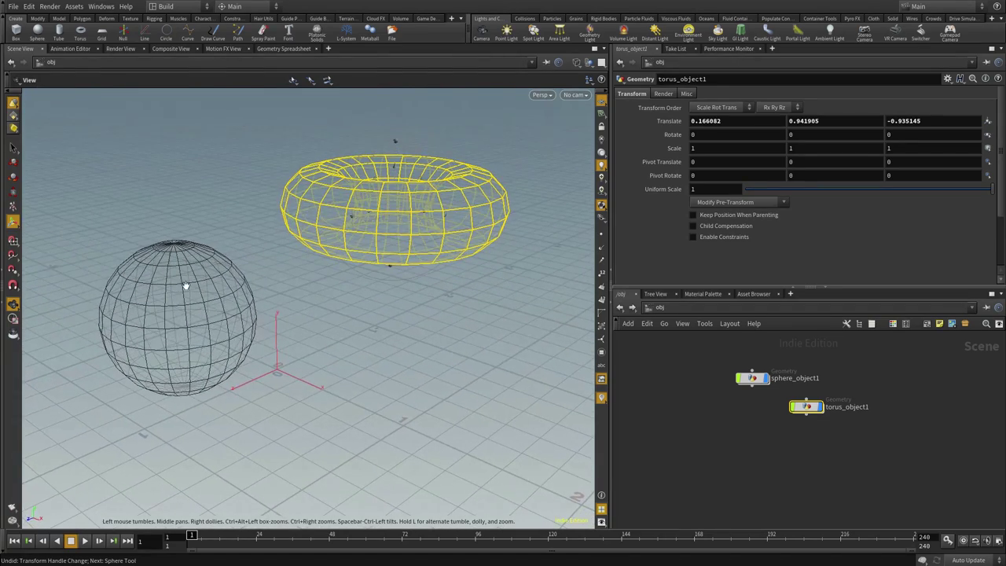
key("Return")
left_click(577, 63)
left_click(599, 94)
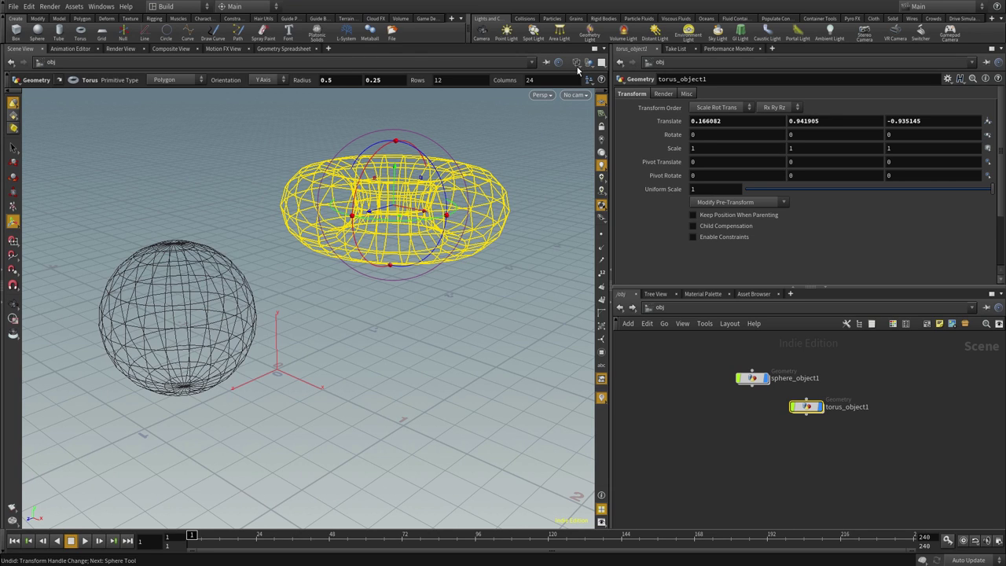
left_click(578, 66)
left_click(601, 110)
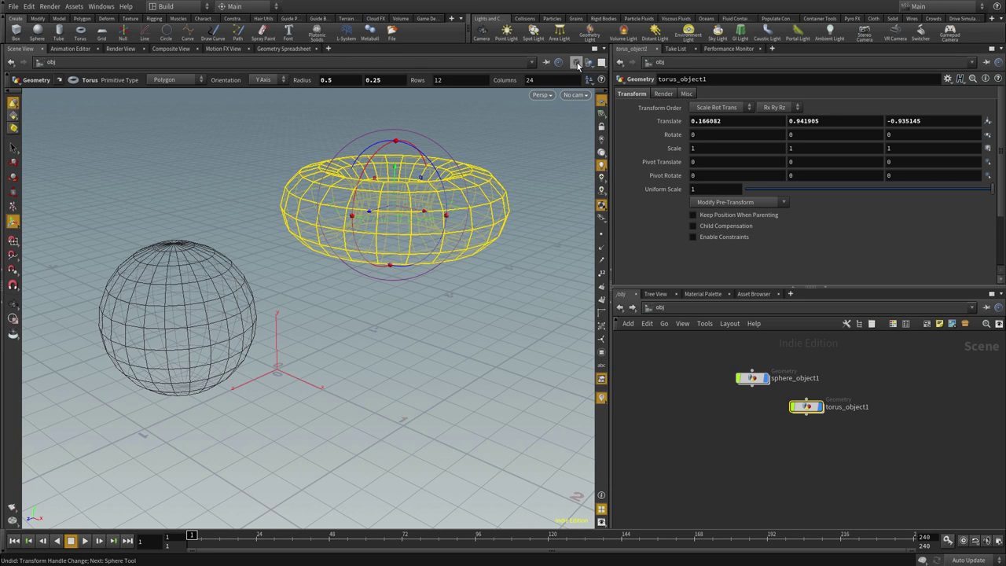
left_click(578, 66)
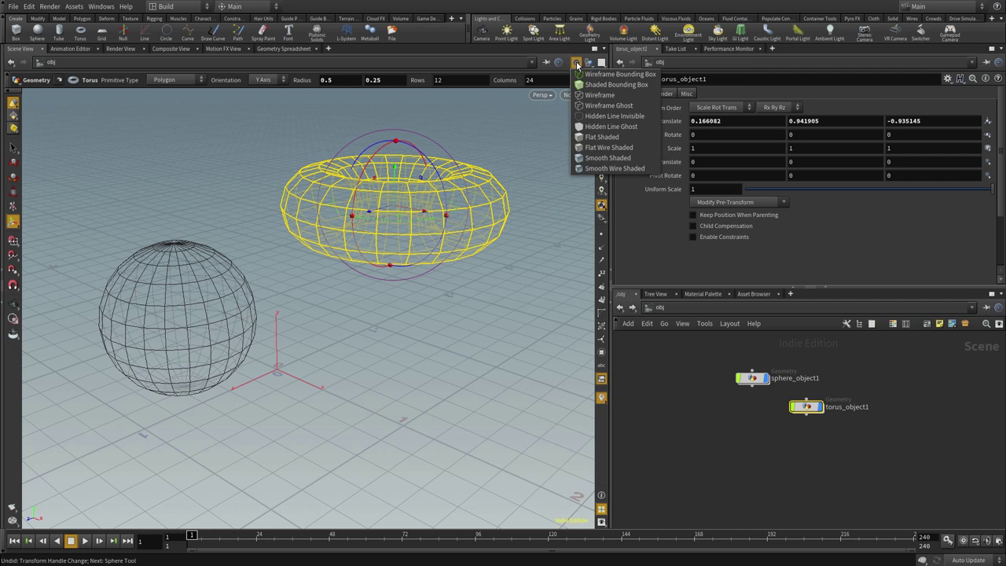
left_click(613, 117)
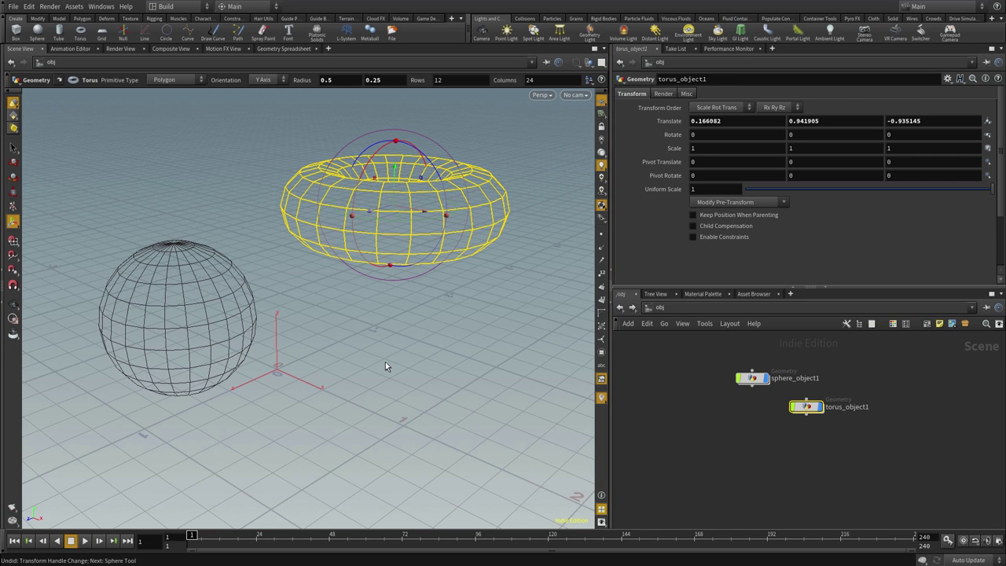
key("Escape")
mouse_move(385, 361)
left_mouse_down()
mouse_move(383, 326)
mouse_move(370, 357)
mouse_move(265, 313)
left_mouse_up()
key("Return")
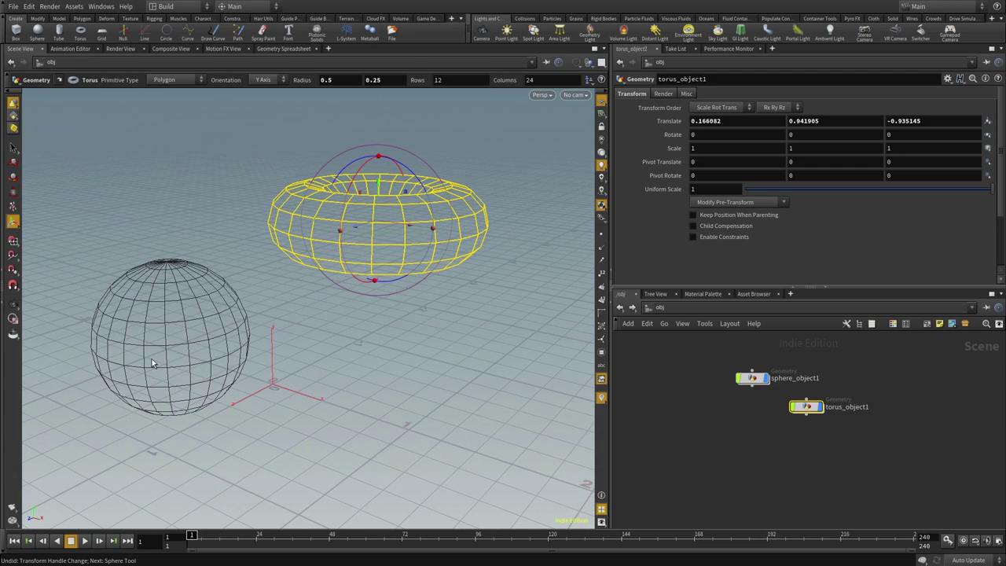
- Fill the surfaces grey with only front edges drawn, orbiting to a new angle
key("Escape")
mouse_move(152, 358)
left_mouse_down()
mouse_move(277, 366)
mouse_move(261, 367)
mouse_move(272, 378)
mouse_move(416, 357)
mouse_move(270, 364)
mouse_move(229, 353)
mouse_move(256, 269)
mouse_move(265, 348)
mouse_move(315, 366)
left_mouse_up()
key("Return")
key("Escape")
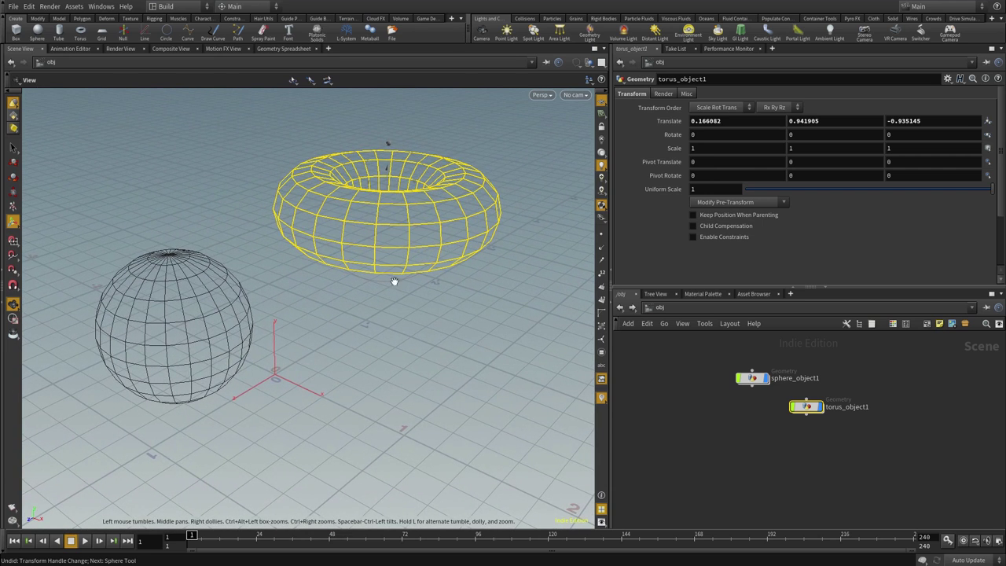
key("Return")
left_click(577, 64)
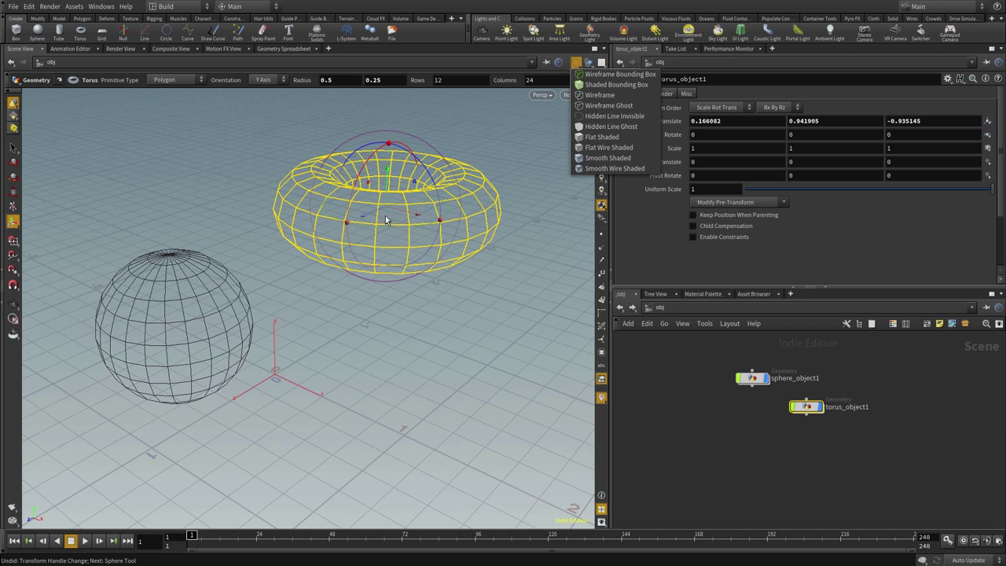
left_click(610, 127)
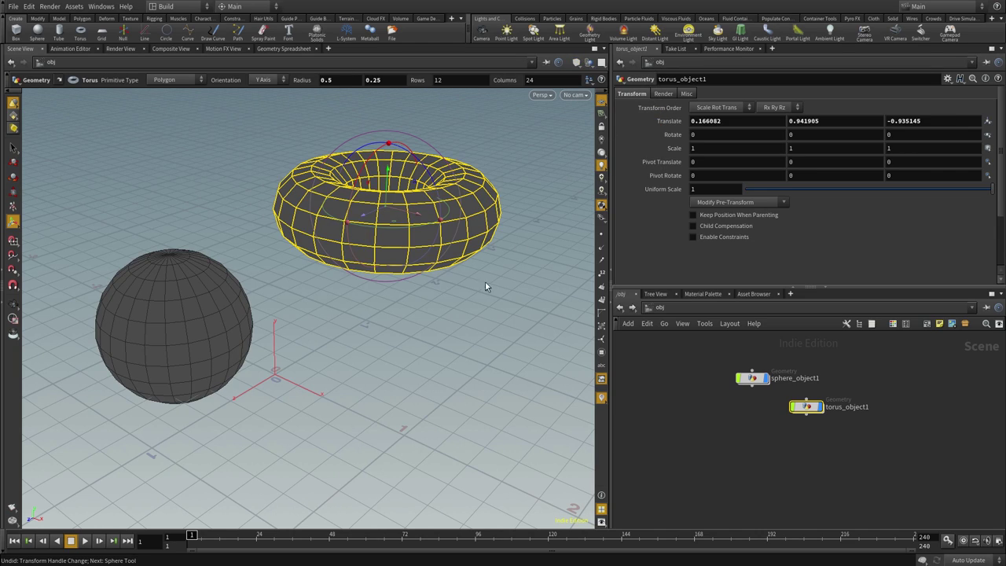
key("Escape")
mouse_move(348, 339)
left_mouse_down()
mouse_move(386, 310)
mouse_move(356, 317)
mouse_move(348, 265)
mouse_move(348, 409)
mouse_move(322, 416)
mouse_move(494, 288)
mouse_move(348, 341)
mouse_move(384, 334)
mouse_move(396, 364)
left_mouse_up()
key("Return")
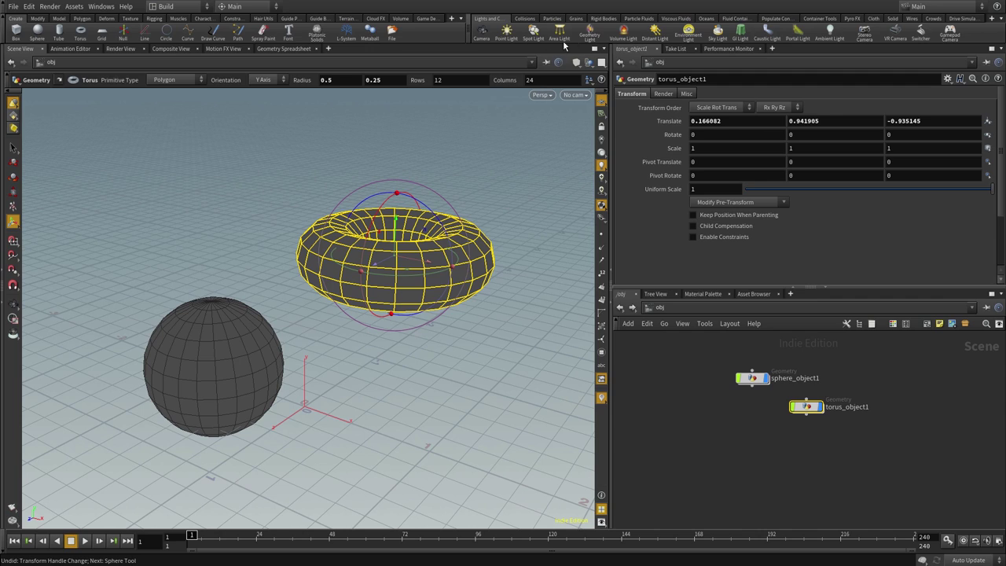
left_click(577, 62)
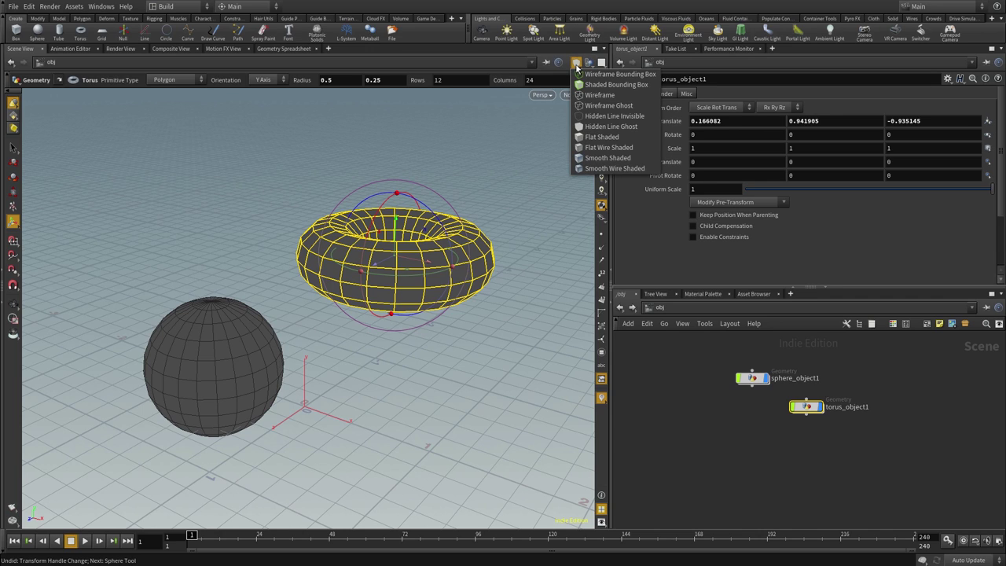
- Set the shading to Flat Shaded and orbit to a higher angle
left_click(600, 139)
key("Escape")
mouse_move(341, 384)
left_mouse_down()
mouse_move(370, 405)
mouse_move(341, 401)
mouse_move(385, 388)
mouse_move(373, 375)
mouse_move(181, 342)
left_mouse_up()
key("Return")
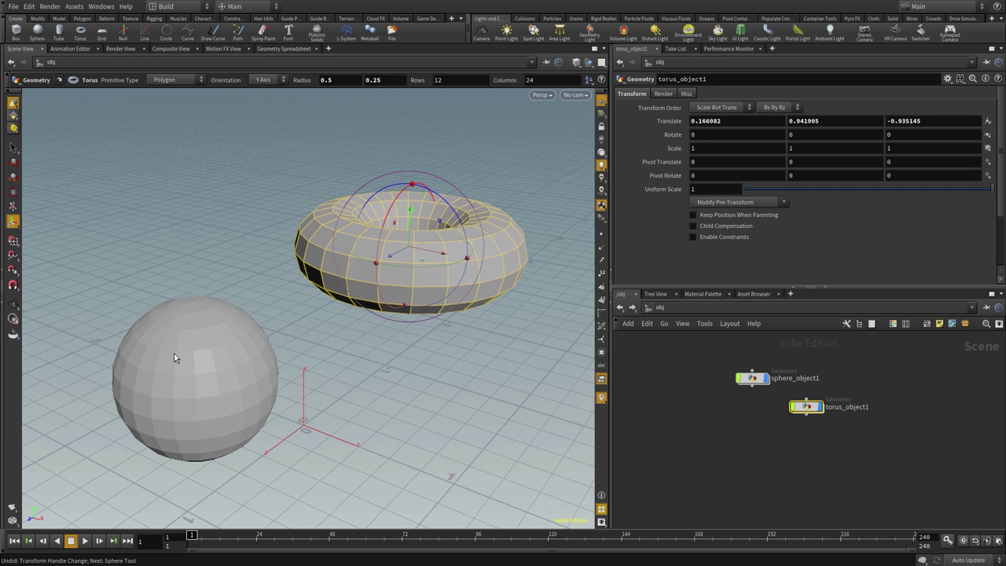
mouse_move(225, 431)
left_mouse_down("alt")
mouse_move(341, 391)
mouse_move(348, 349)
mouse_move(372, 398)
mouse_move(289, 345)
left_mouse_up("alt")
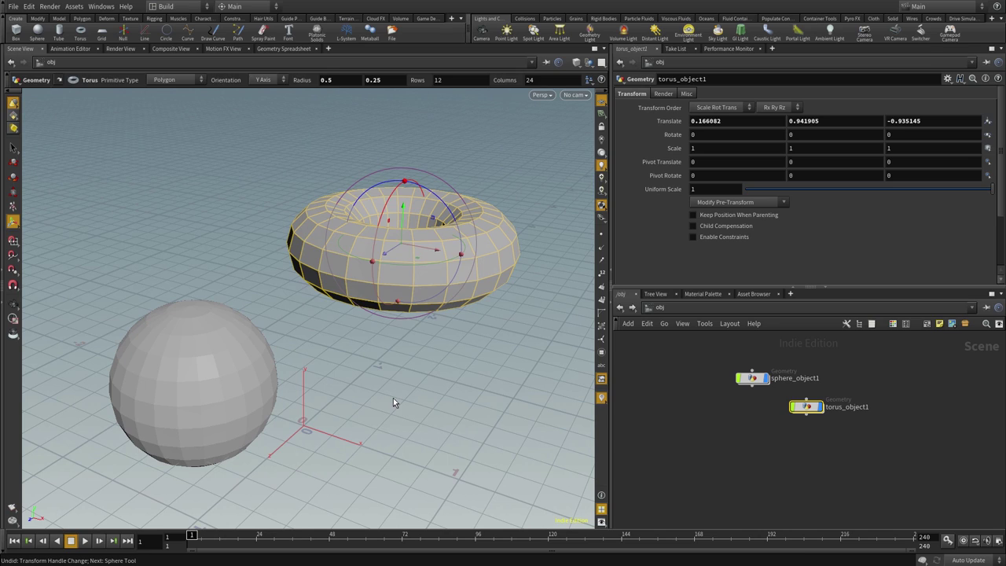
- Deselect the torus and bring the camera low and close to the objects
key("Escape")
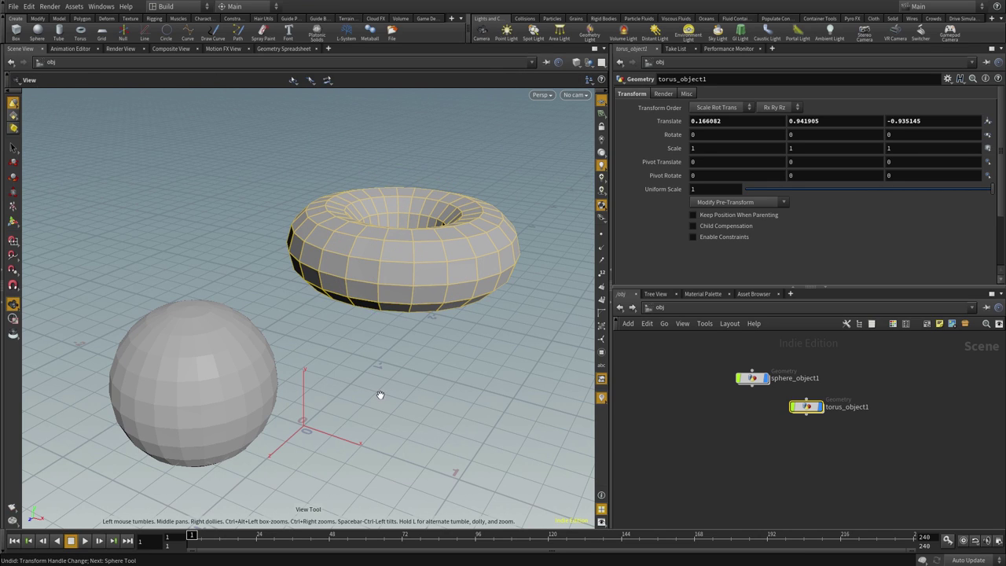
left_click(686, 425)
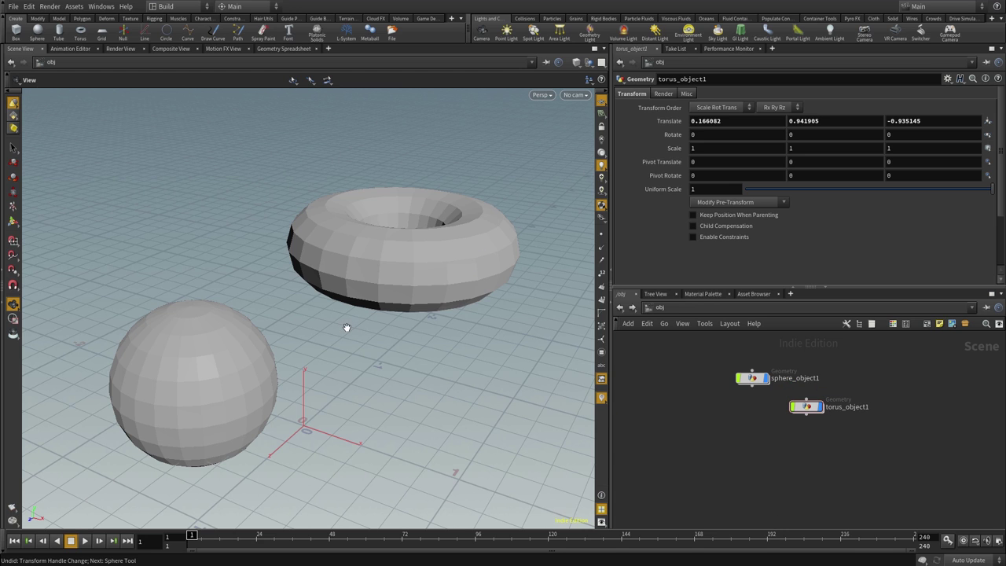
mouse_move(367, 363)
left_mouse_down()
mouse_move(373, 344)
mouse_move(382, 409)
mouse_move(386, 364)
mouse_move(409, 380)
mouse_move(389, 330)
mouse_move(395, 389)
mouse_move(433, 434)
mouse_move(456, 436)
mouse_move(458, 464)
mouse_move(448, 440)
left_mouse_up()
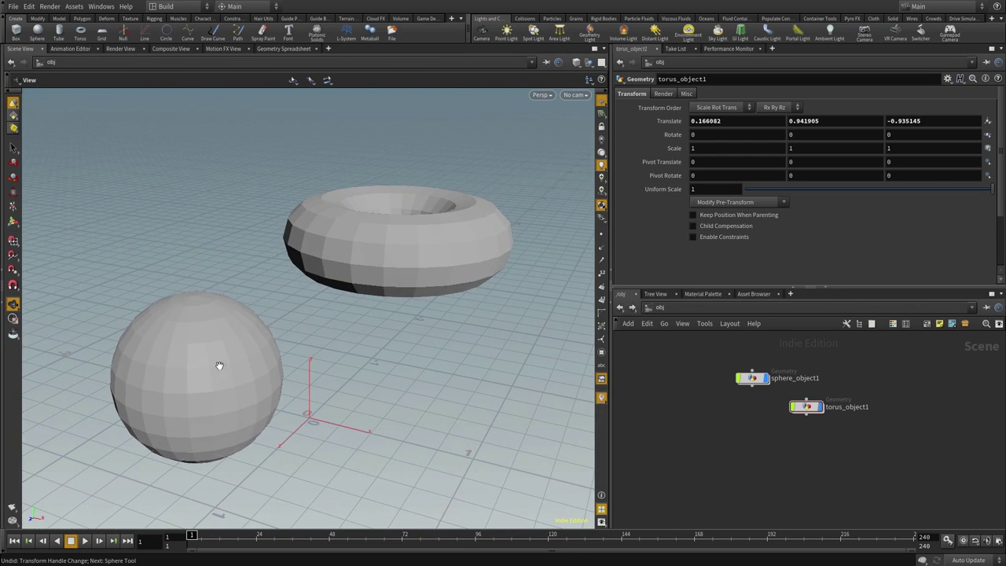
mouse_move(366, 422)
left_mouse_down()
mouse_move(335, 402)
mouse_move(336, 427)
left_mouse_up()
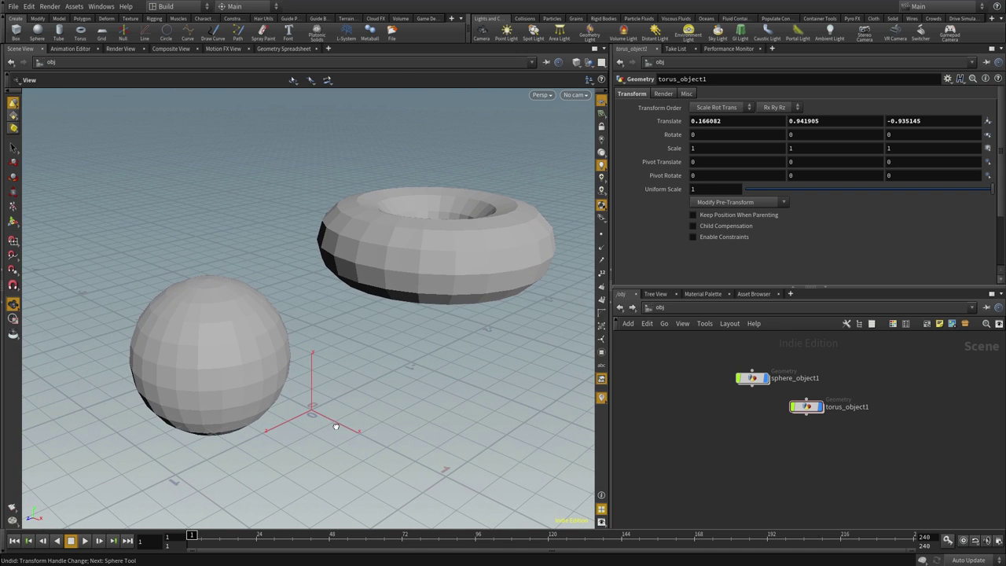
mouse_move(211, 325)
left_mouse_down()
mouse_move(383, 367)
mouse_move(370, 333)
mouse_move(330, 364)
mouse_move(378, 319)
left_mouse_up()
- Try Flat Wire Shaded, with wire edges over the flat faces
left_click(578, 63)
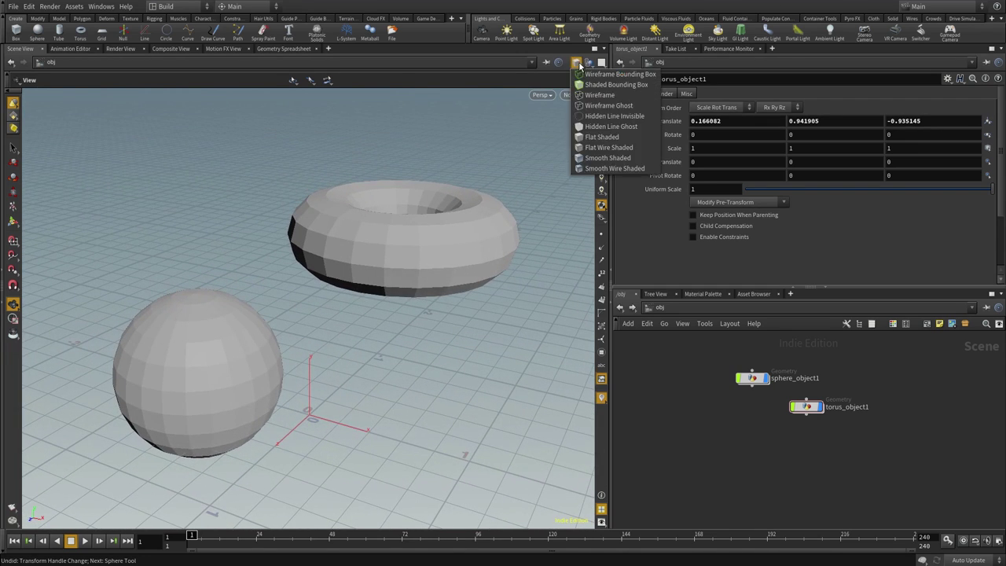
left_click(617, 151)
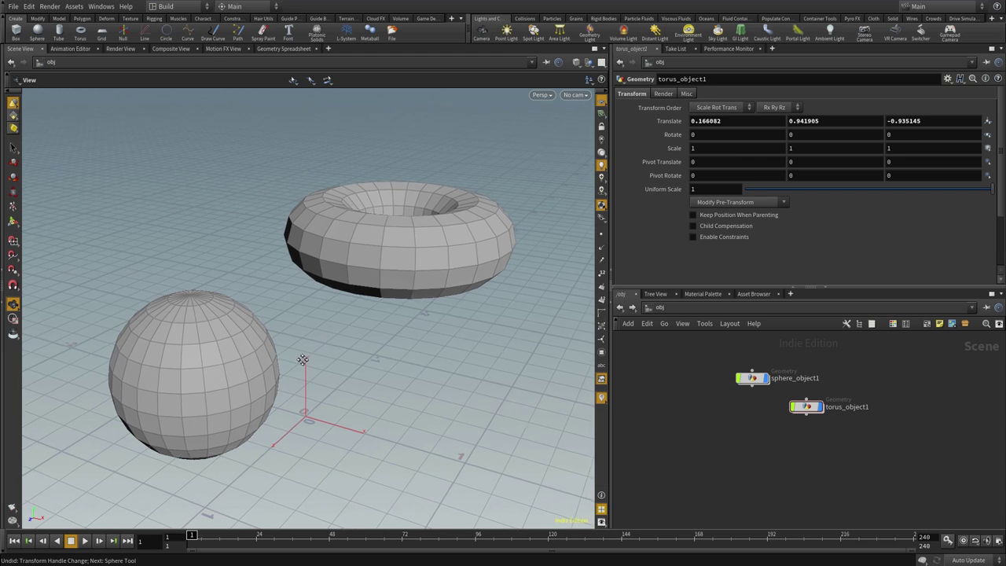
left_click_drag(328, 346, 313, 359)
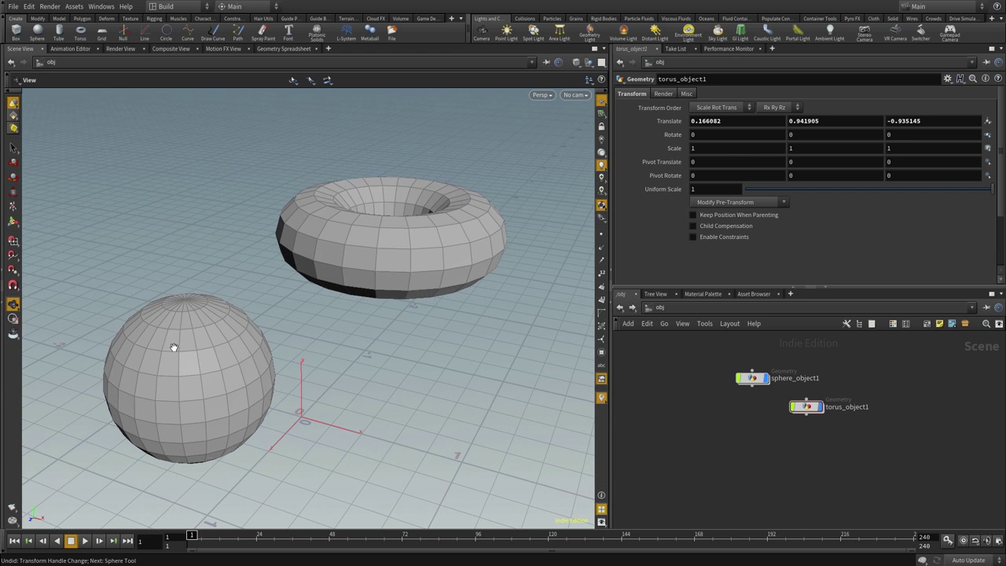
mouse_move(353, 348)
left_mouse_down()
mouse_move(353, 377)
mouse_move(357, 315)
mouse_move(349, 342)
left_mouse_up()
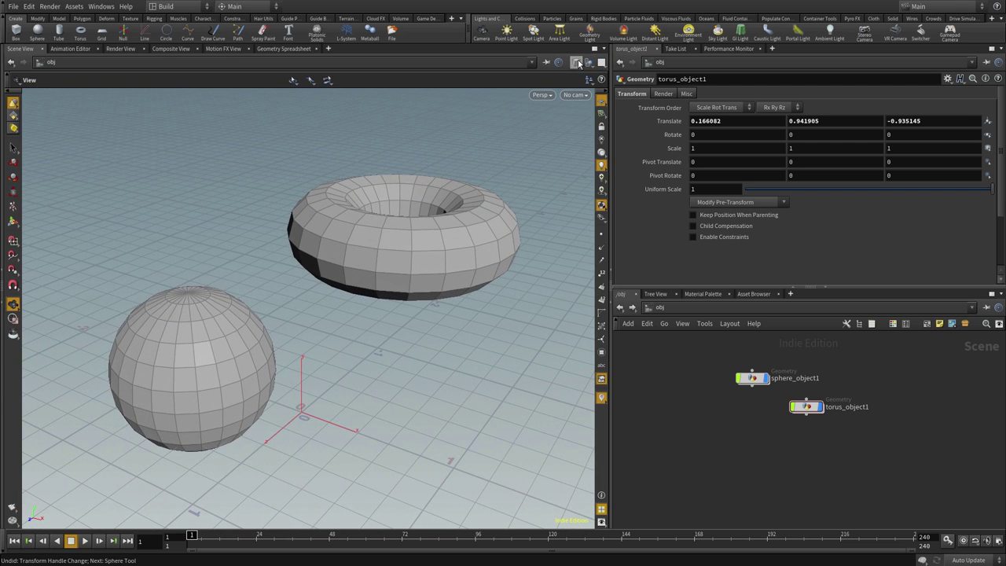
- Switch to Smooth Shaded and orbit to a new angle
left_click(578, 63)
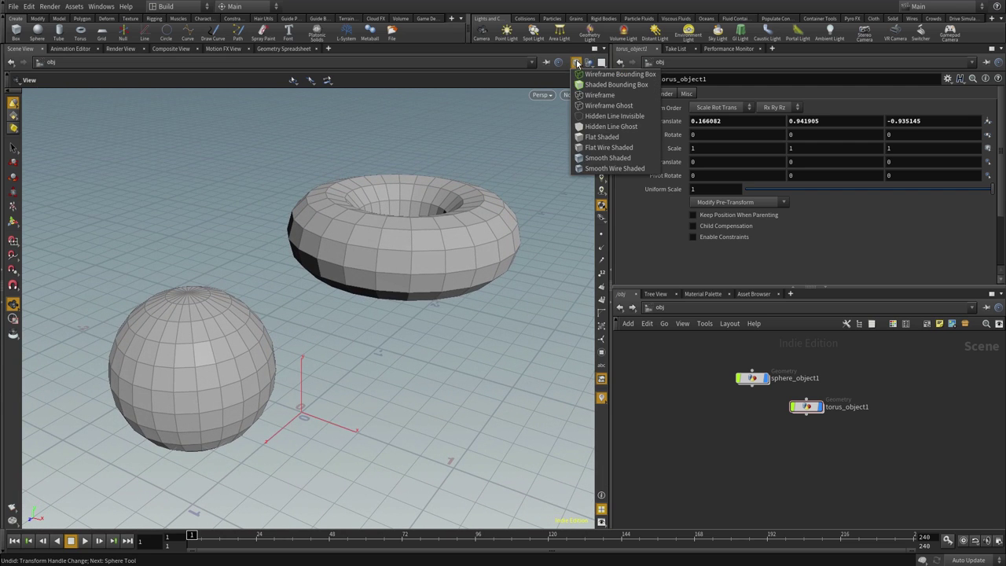
left_click(618, 161)
mouse_move(352, 360)
left_mouse_down()
mouse_move(358, 382)
mouse_move(326, 265)
mouse_move(265, 279)
mouse_move(260, 348)
mouse_move(328, 344)
mouse_move(202, 337)
left_mouse_up()
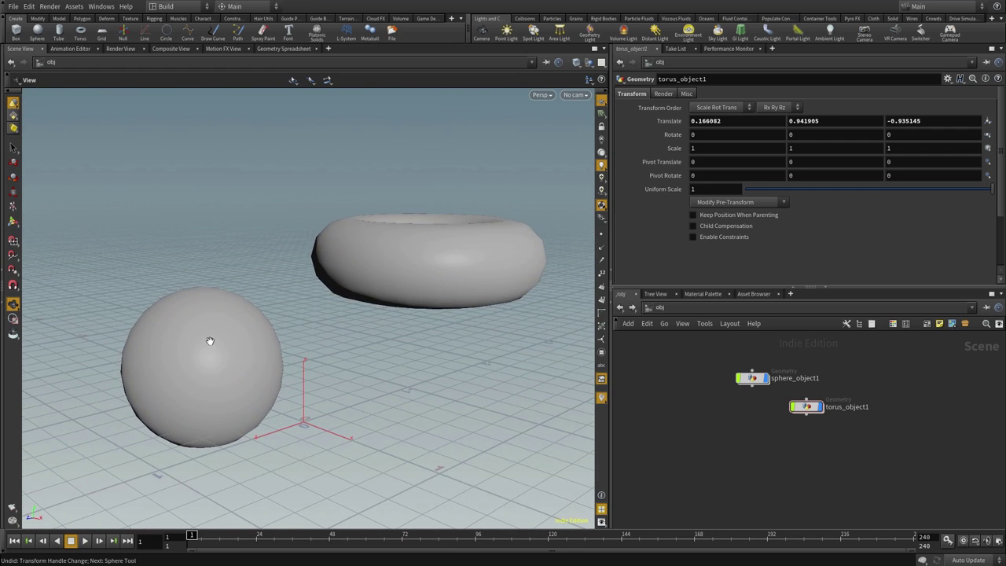
mouse_move(414, 383)
left_mouse_down()
mouse_move(415, 409)
mouse_move(472, 342)
mouse_move(391, 370)
mouse_move(416, 395)
left_mouse_up()
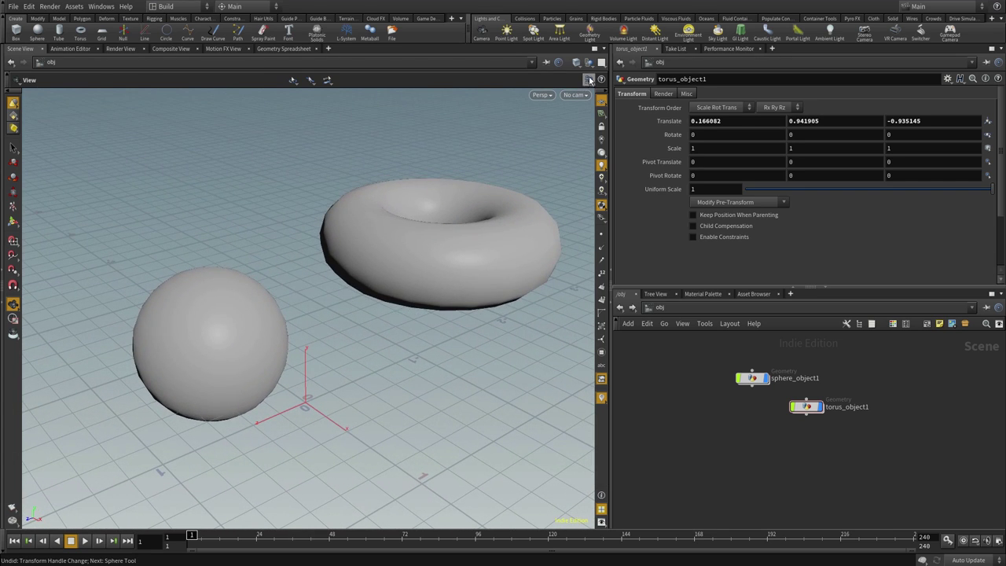
- Set the shading to Smooth Wire Shaded and orbit around the torus and sphere
left_click(576, 62)
left_click(603, 170)
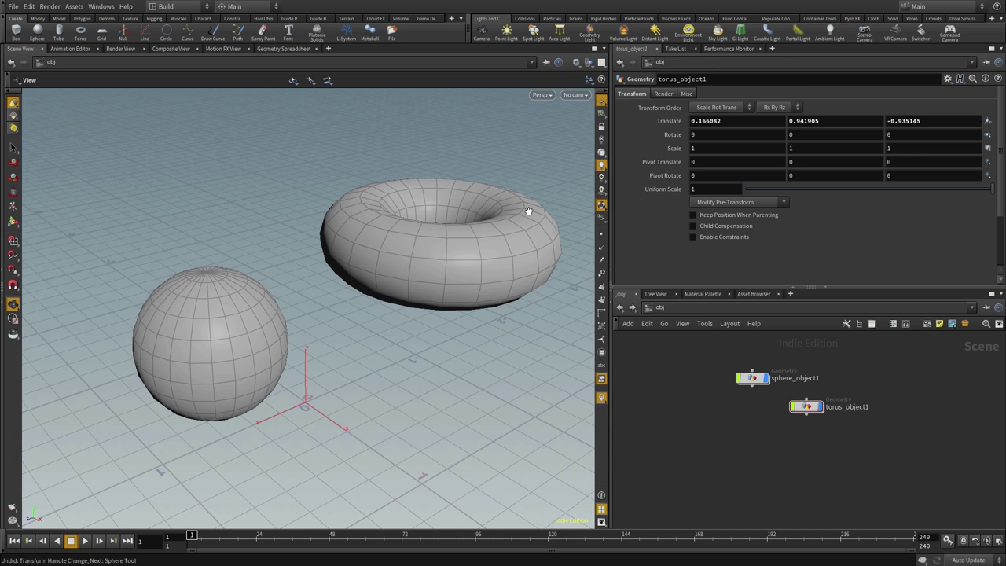
mouse_move(349, 328)
left_mouse_down()
mouse_move(348, 338)
mouse_move(308, 330)
mouse_move(346, 333)
mouse_move(361, 348)
left_mouse_up()
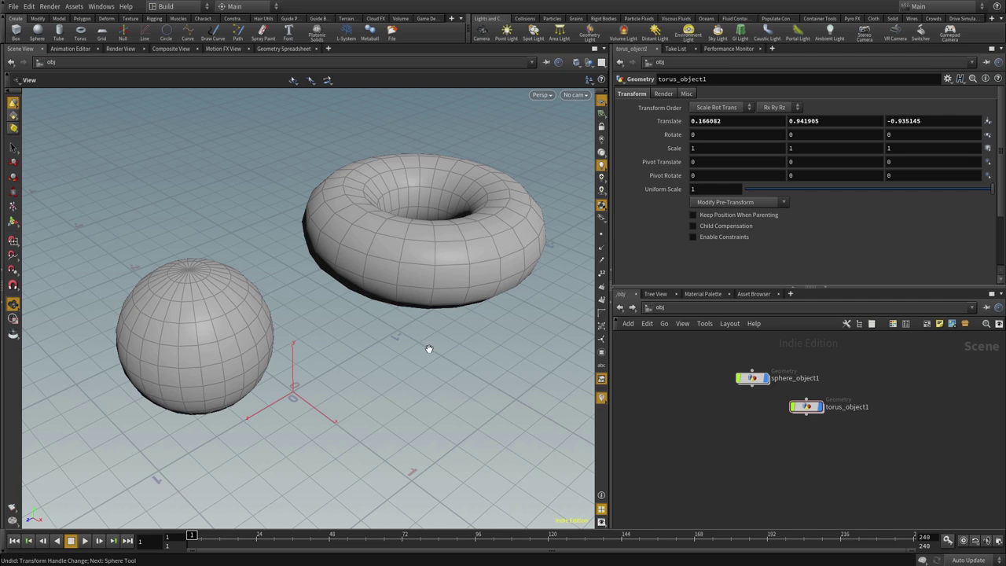
left_click(576, 62)
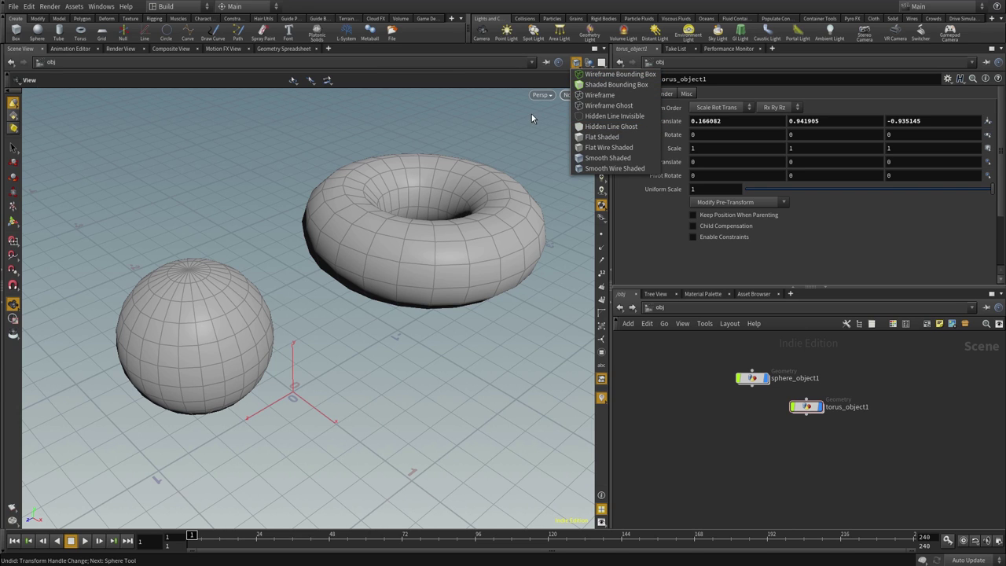
- Close the shading list unchanged and zoom in on the torus and sphere
left_click(510, 118)
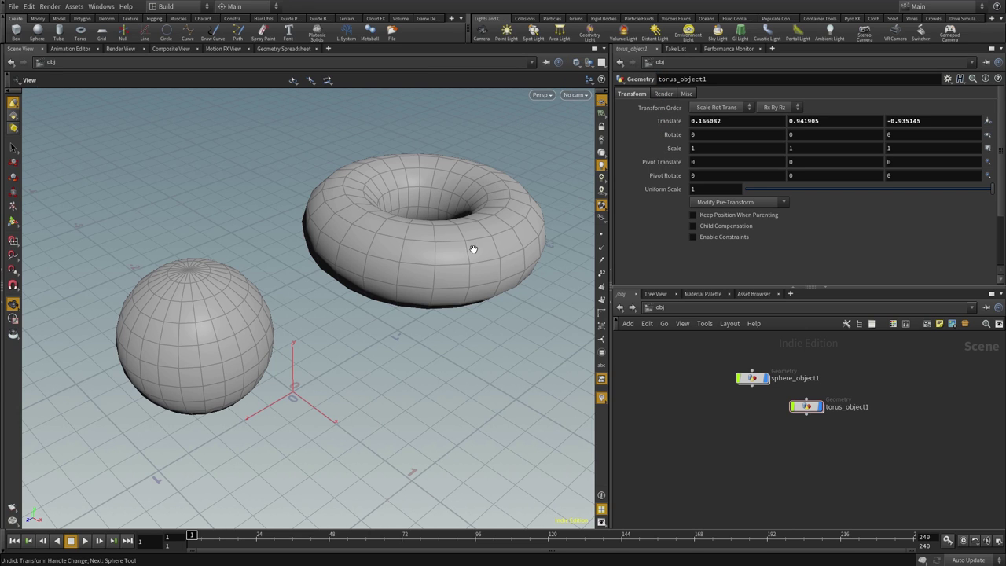
mouse_move(392, 307)
middle_mouse_down()
mouse_move(348, 322)
mouse_move(388, 320)
middle_mouse_up()
scroll(351, 330, "up", 1)
scroll(360, 336, "up", 1)
scroll(378, 328, "up", 1)
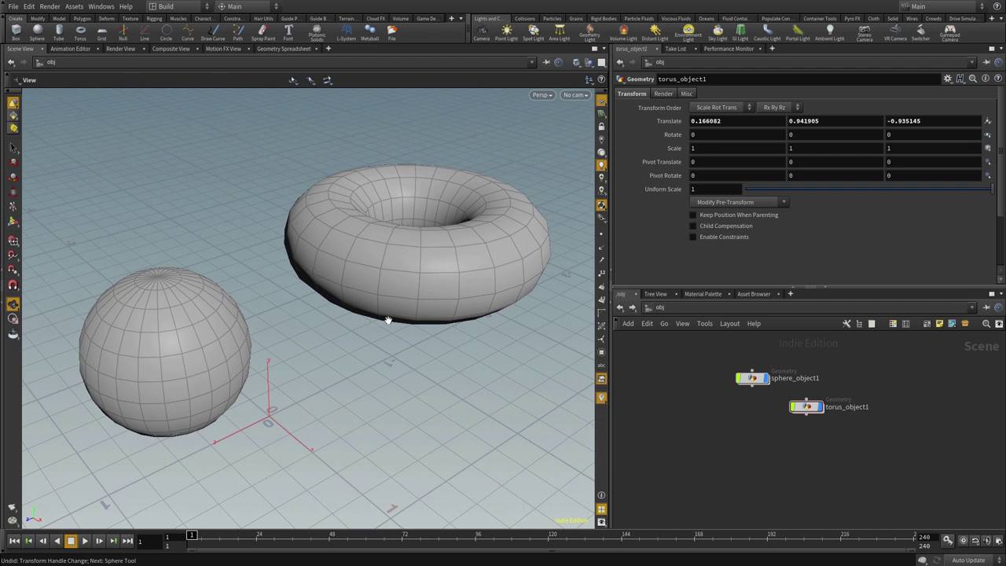
- Toggle between wireframe and shaded display with W, finishing shaded
key("w")
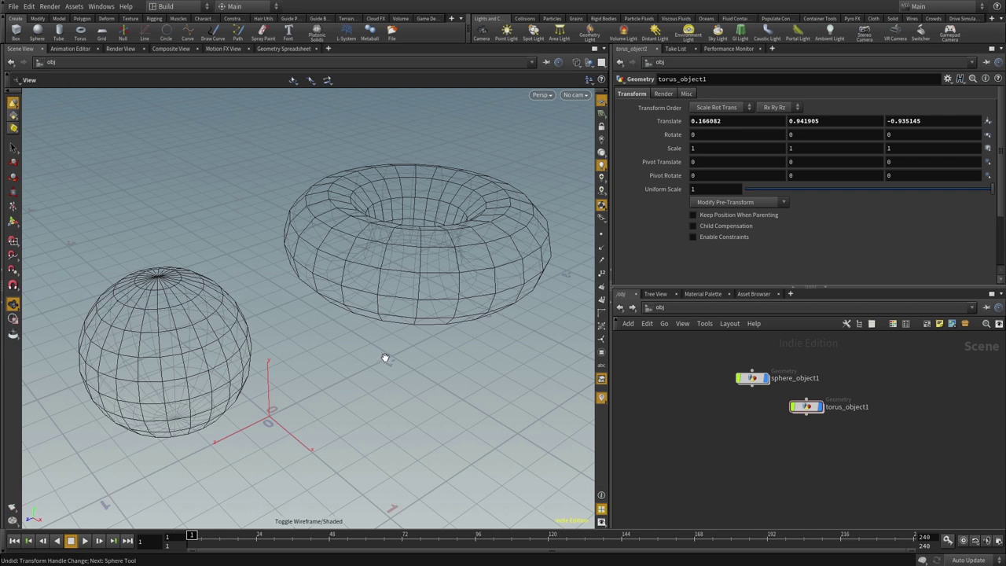
key("w")
key("w")
key("w")
key("w")
key("w")
key("w")
key("w")
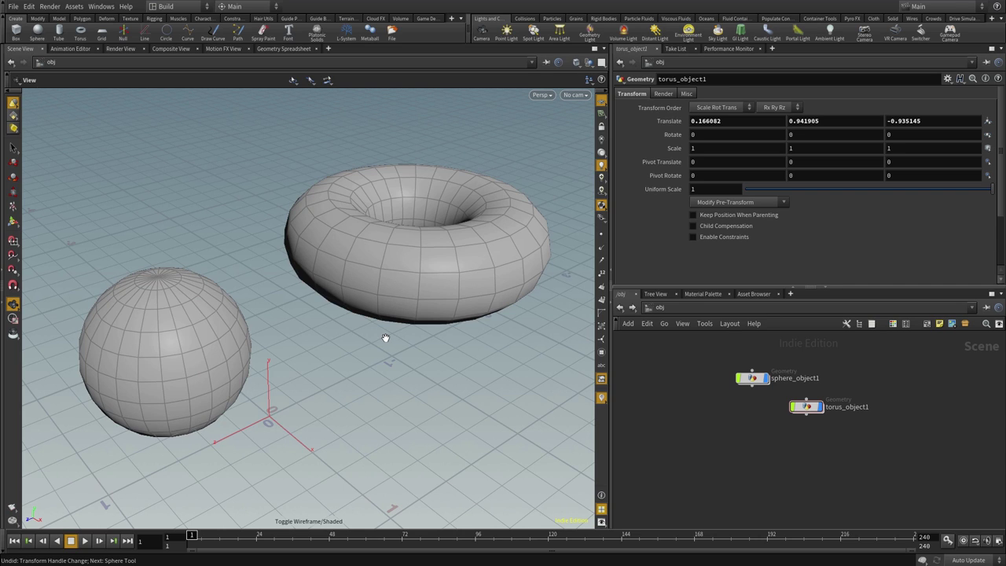
key("w")
key("w")
key("w")
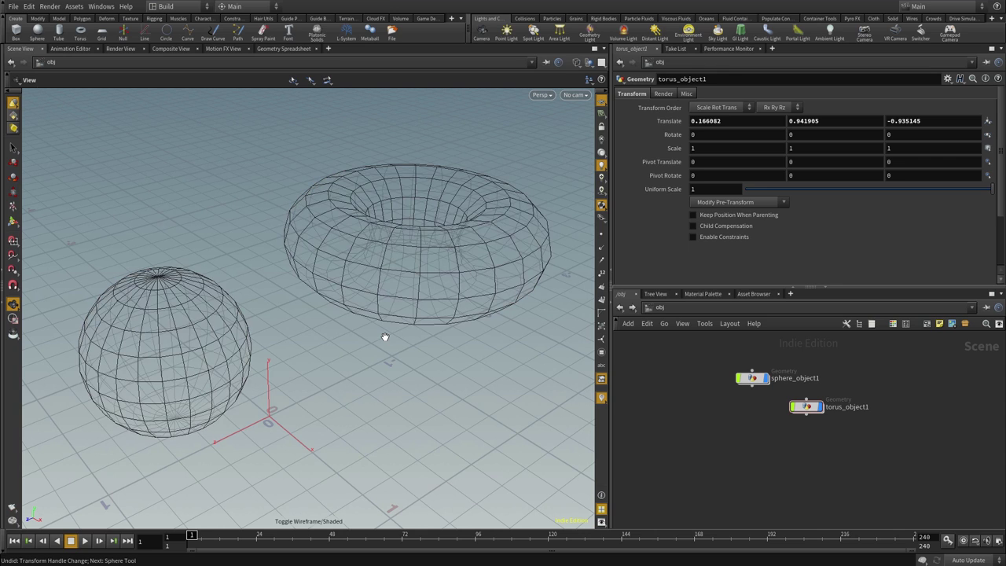
key("w")
key("w")
key("w")
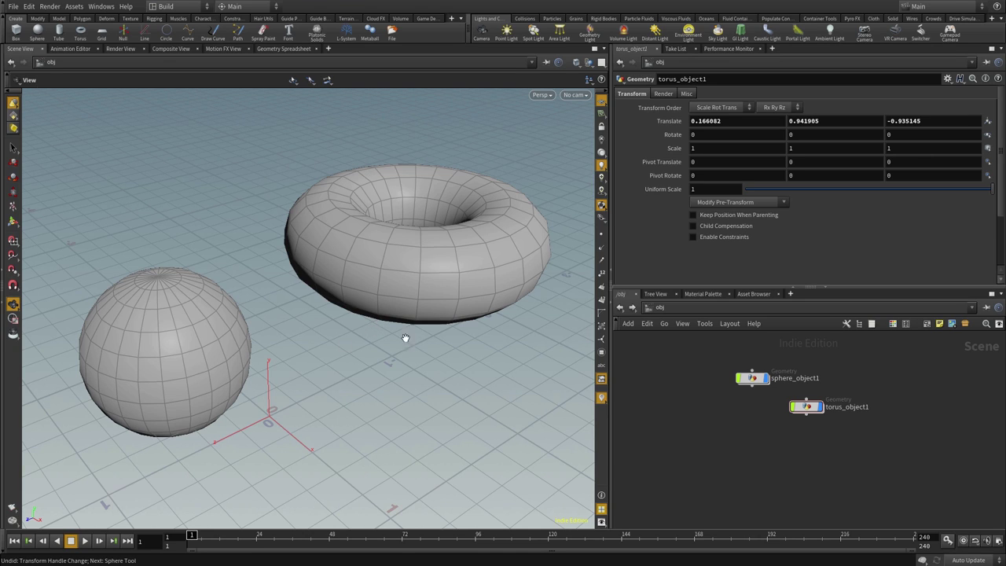
left_click(576, 63)
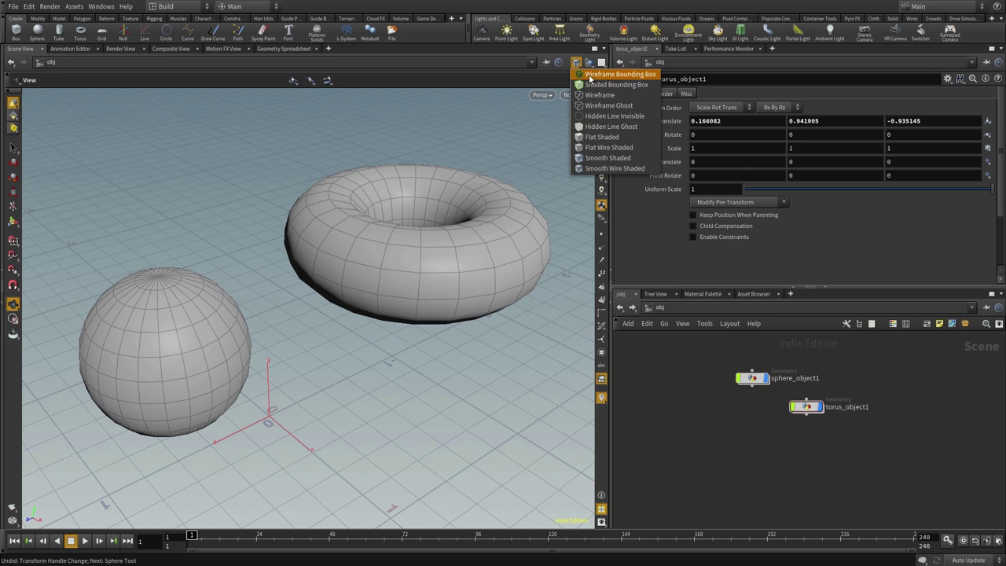
left_click(443, 141)
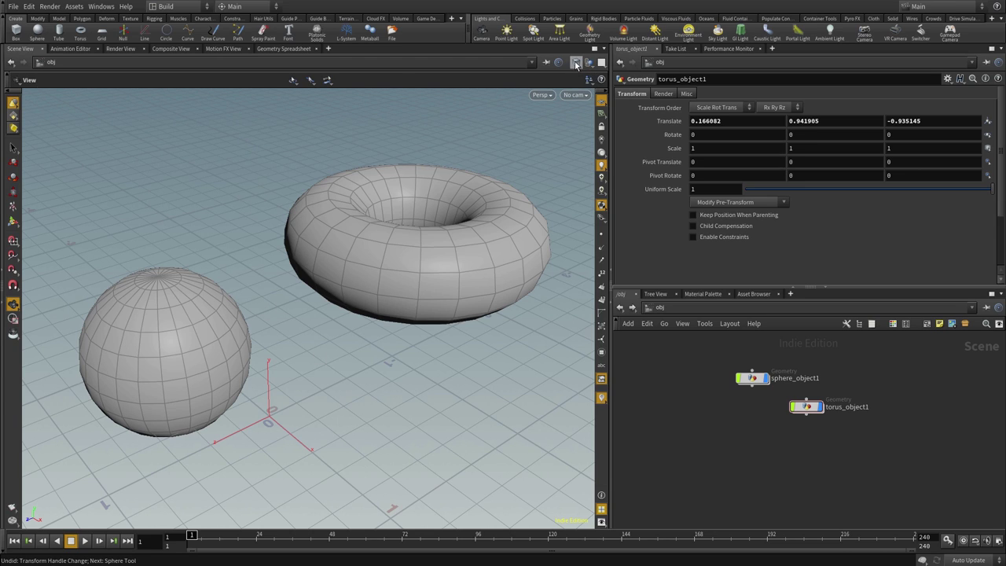
left_click(577, 63)
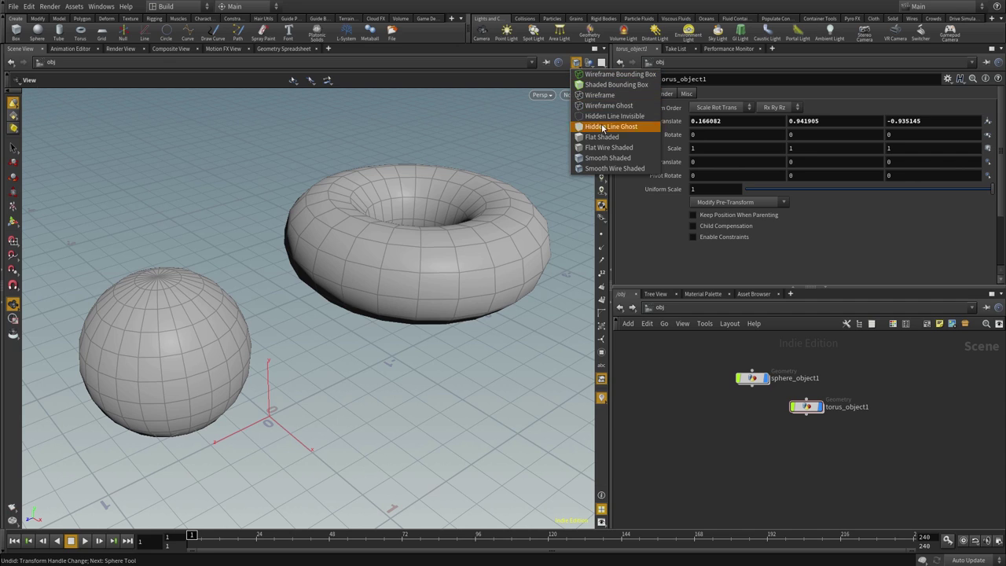
left_click(452, 118)
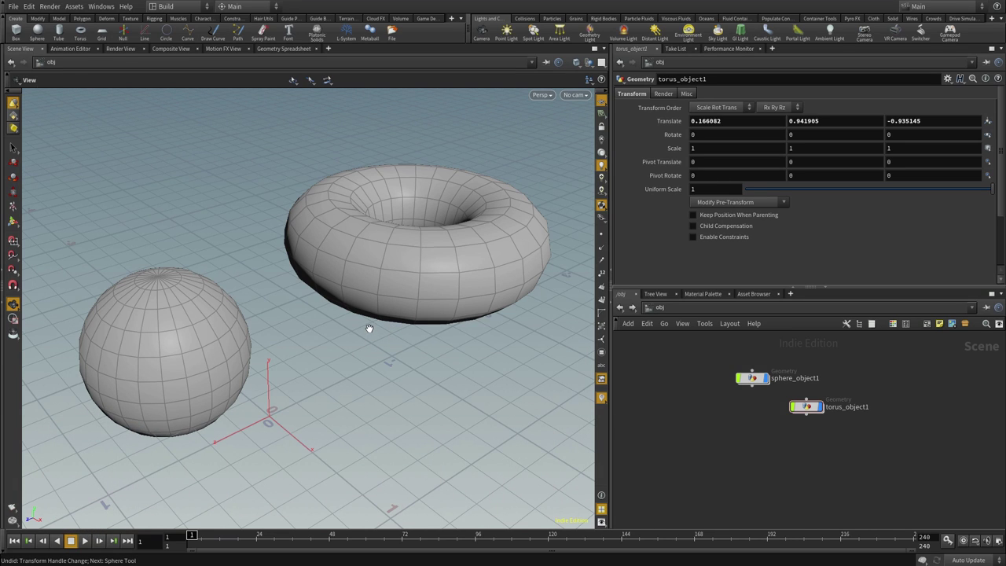
key("d")
left_click_drag(500, 247, 371, 217)
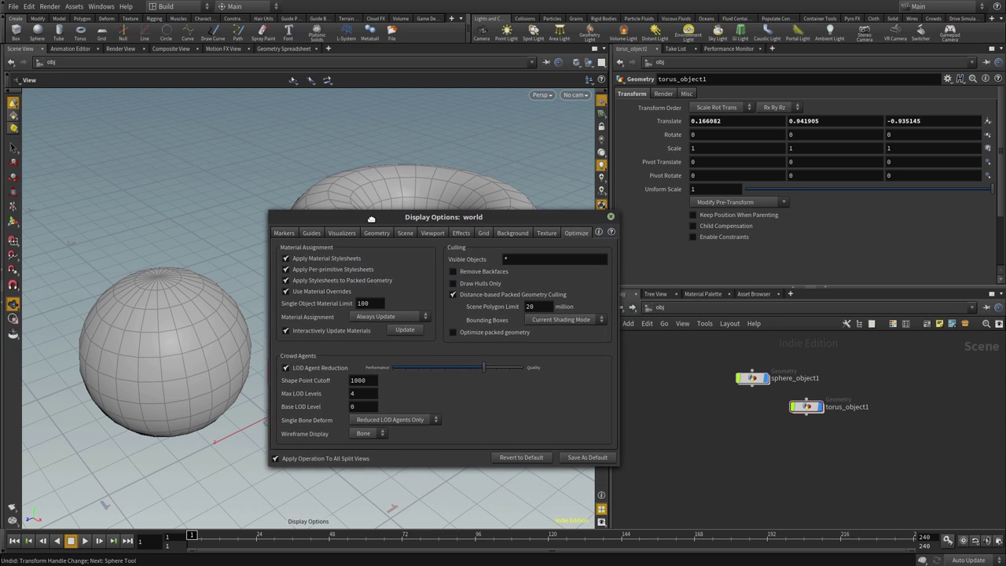
left_click_drag(475, 224, 443, 199)
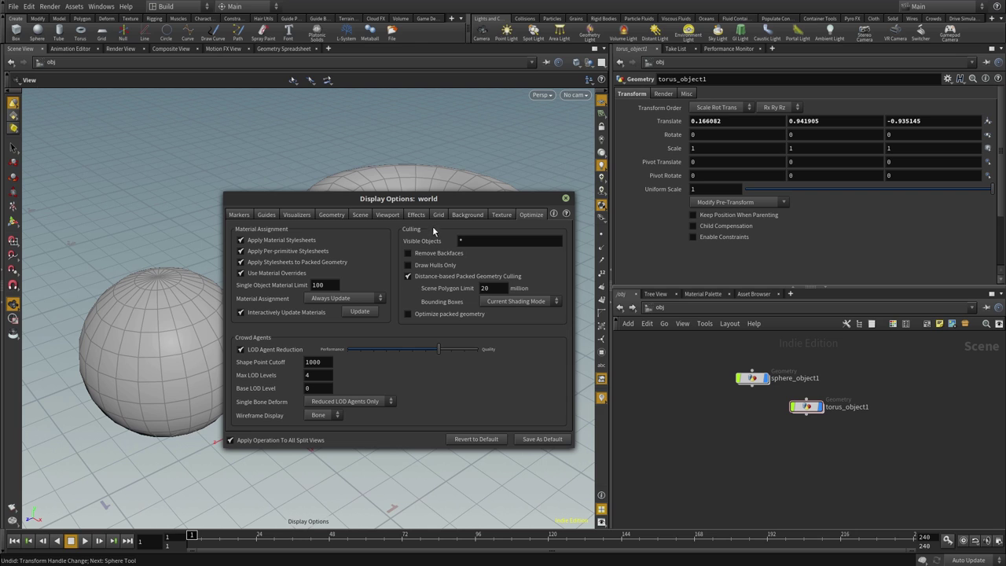
left_click(239, 214)
left_click_drag(296, 201, 297, 194)
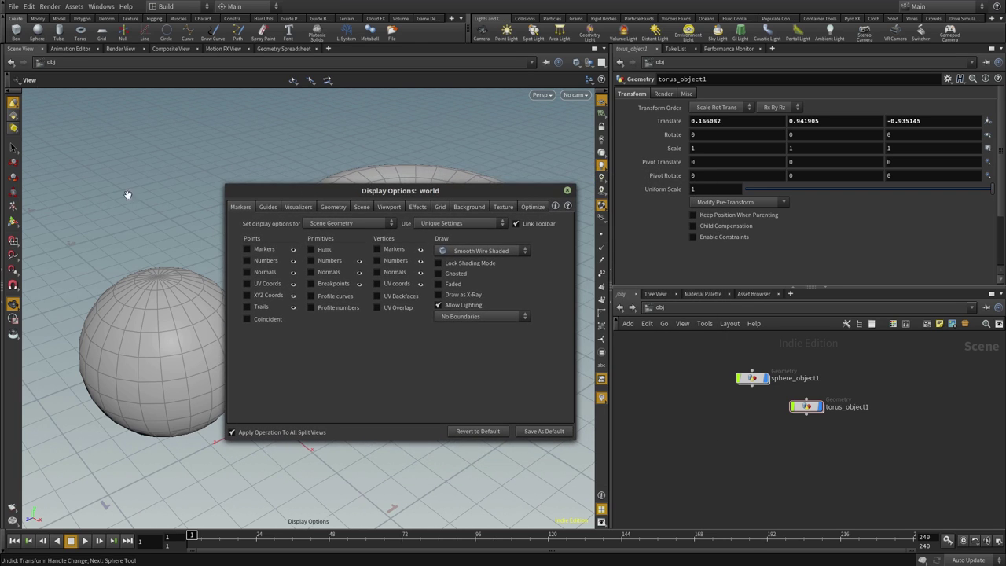
left_click(568, 191)
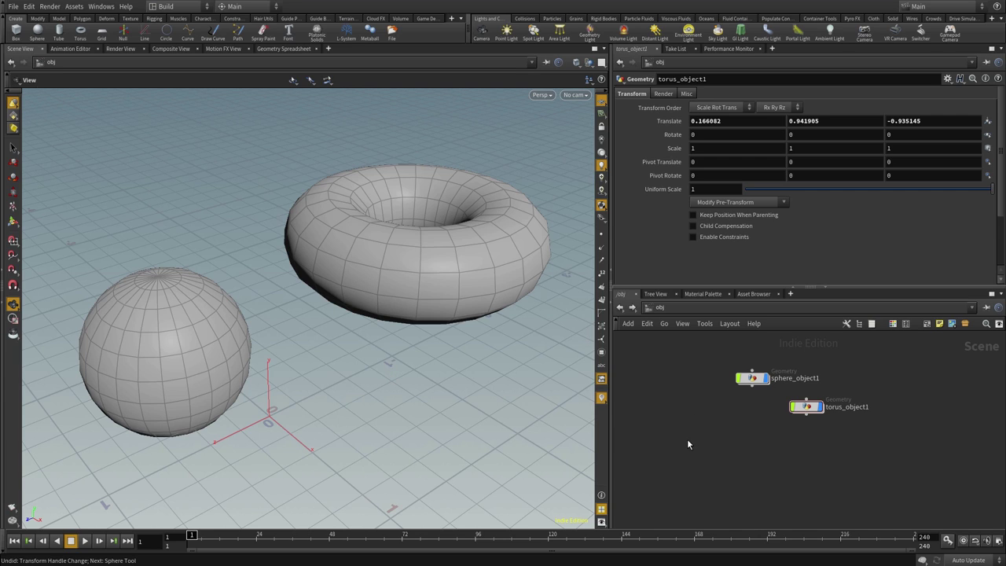
key("d")
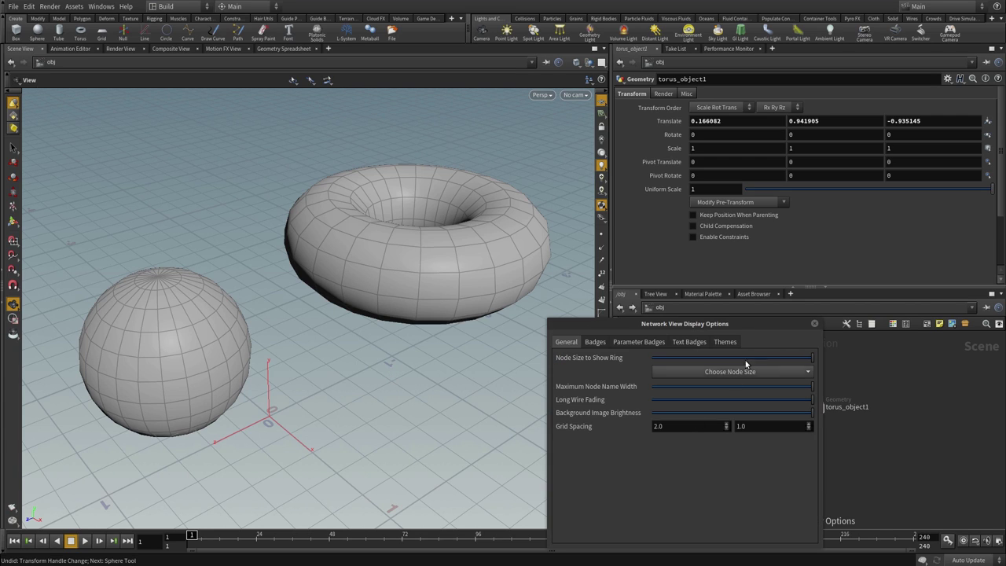
left_click(815, 323)
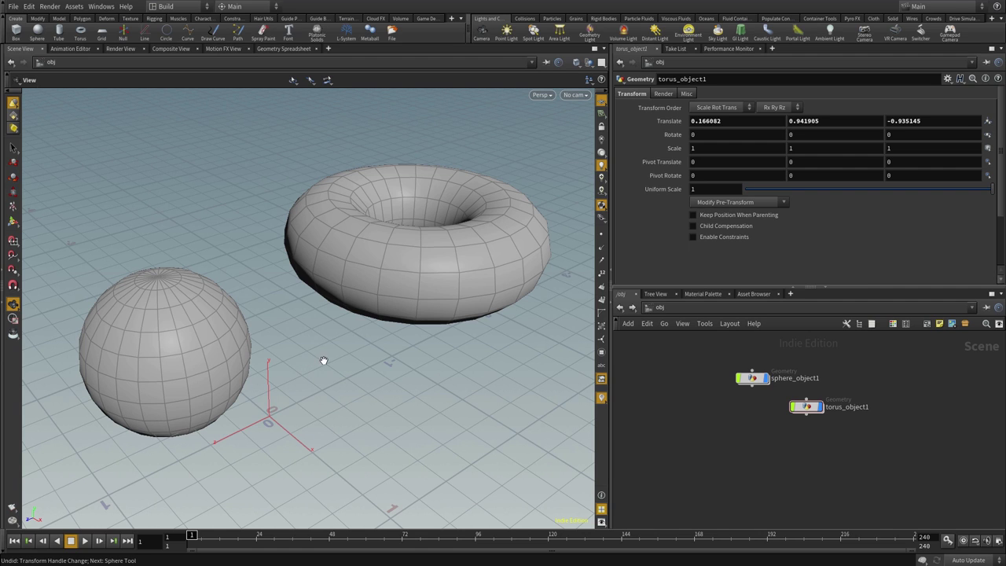
- Open the world Display Options with D and position the window while tumbling the view
left_click_drag(387, 292, 384, 331)
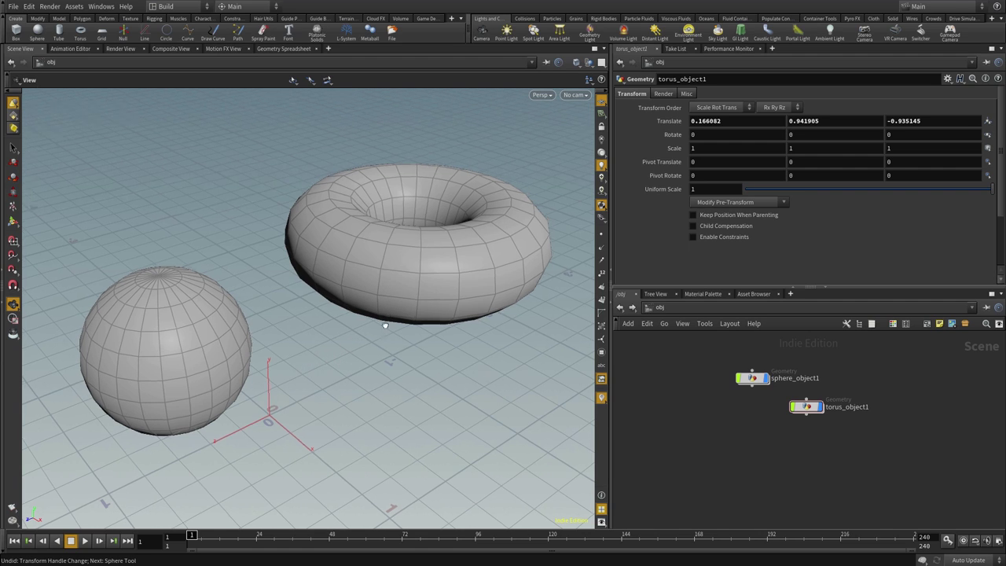
key("d")
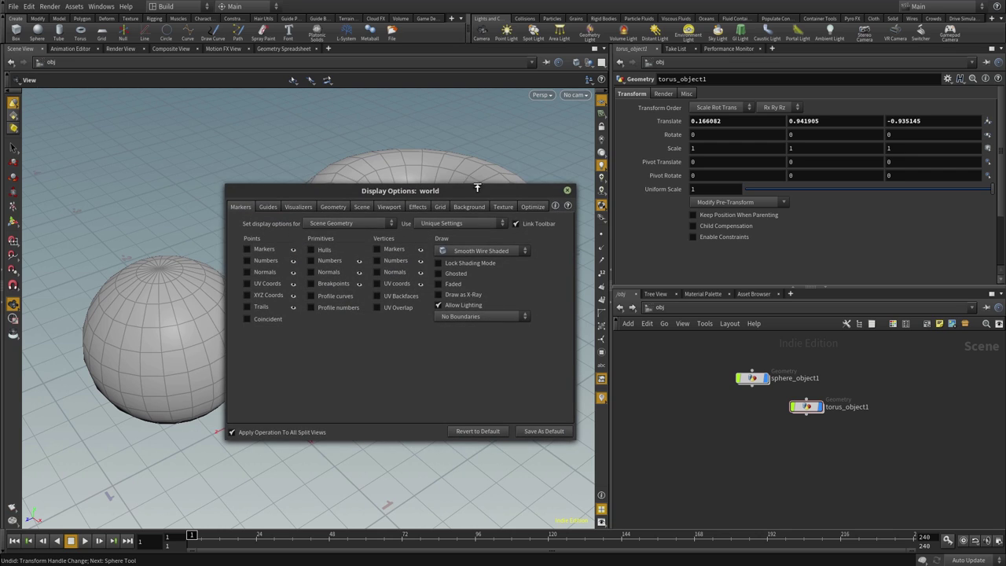
left_click_drag(455, 190, 495, 273)
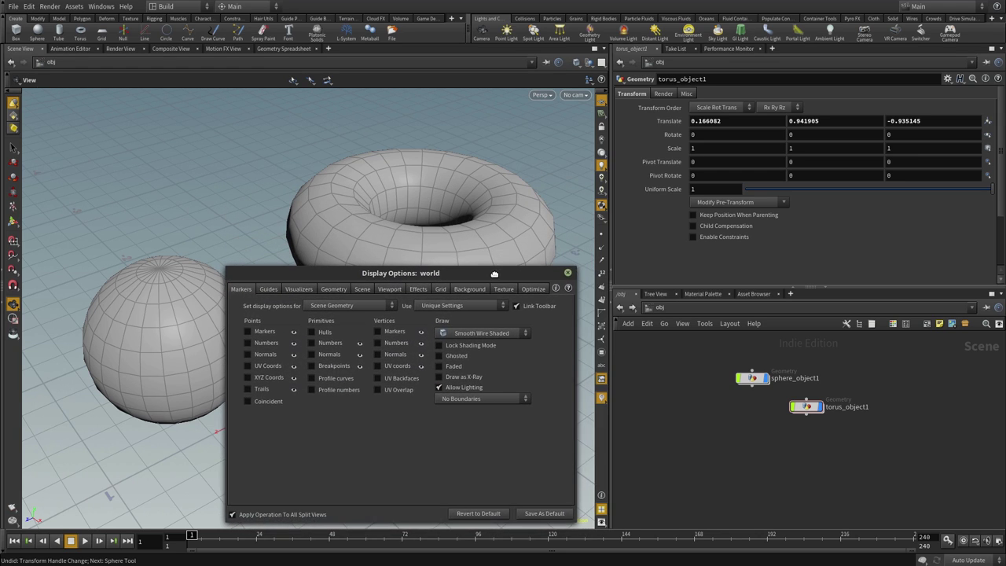
mouse_move(344, 213)
left_mouse_down()
mouse_move(262, 153)
mouse_move(268, 148)
left_mouse_up()
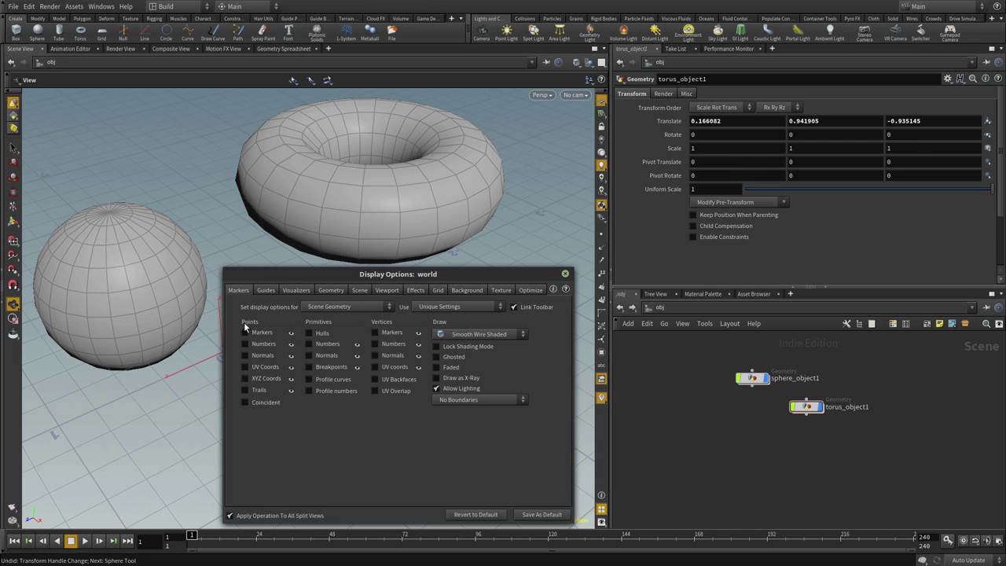
left_click_drag(454, 274, 460, 269)
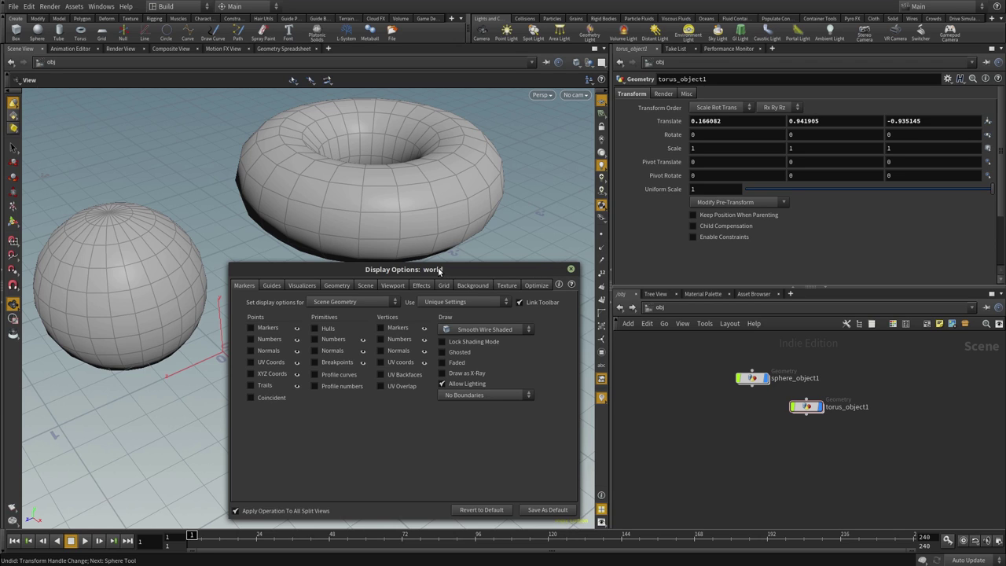
left_click_drag(438, 269, 418, 257)
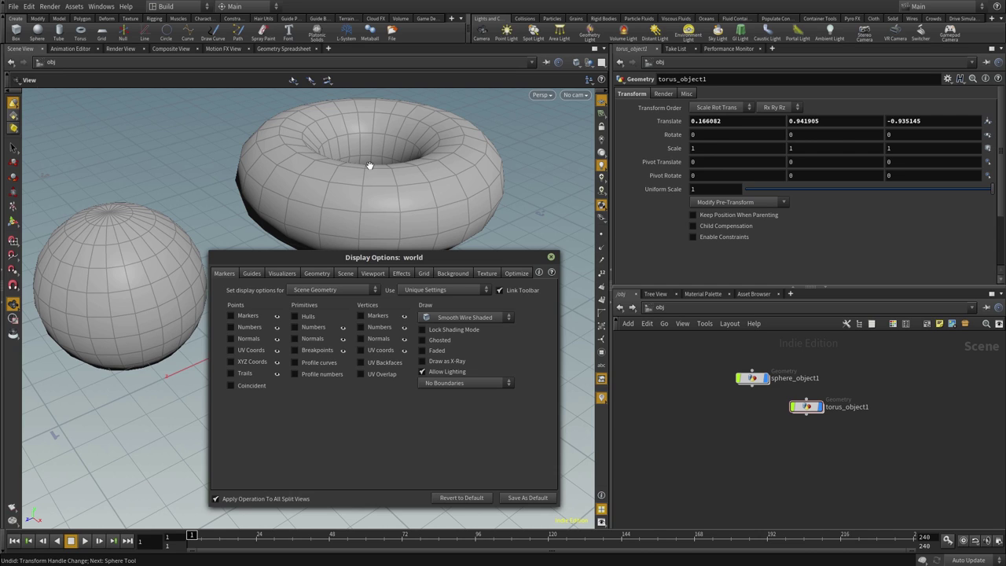
left_click_drag(397, 258, 405, 251)
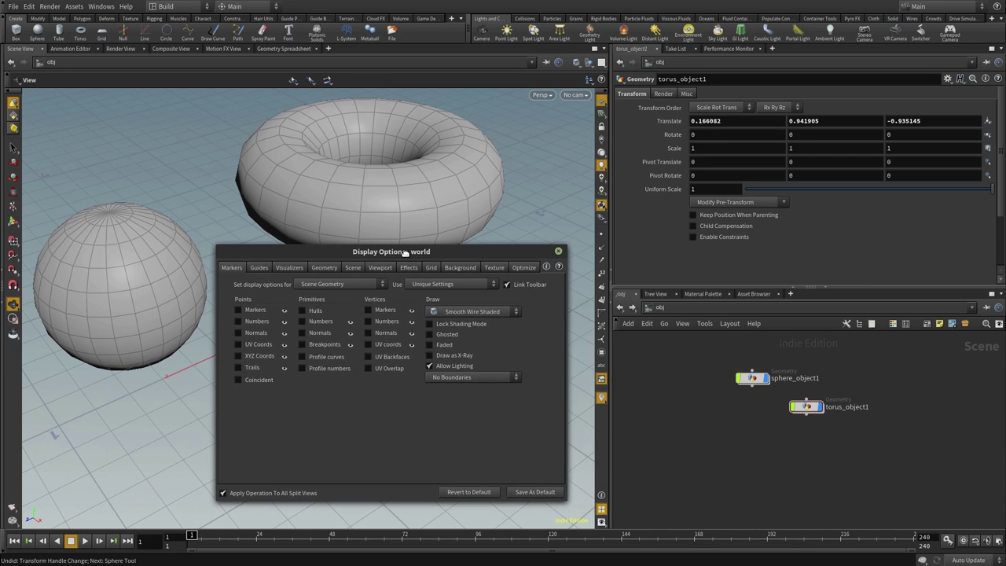
- Browse the Display Options pages from Guides through Optimize
left_click(260, 267)
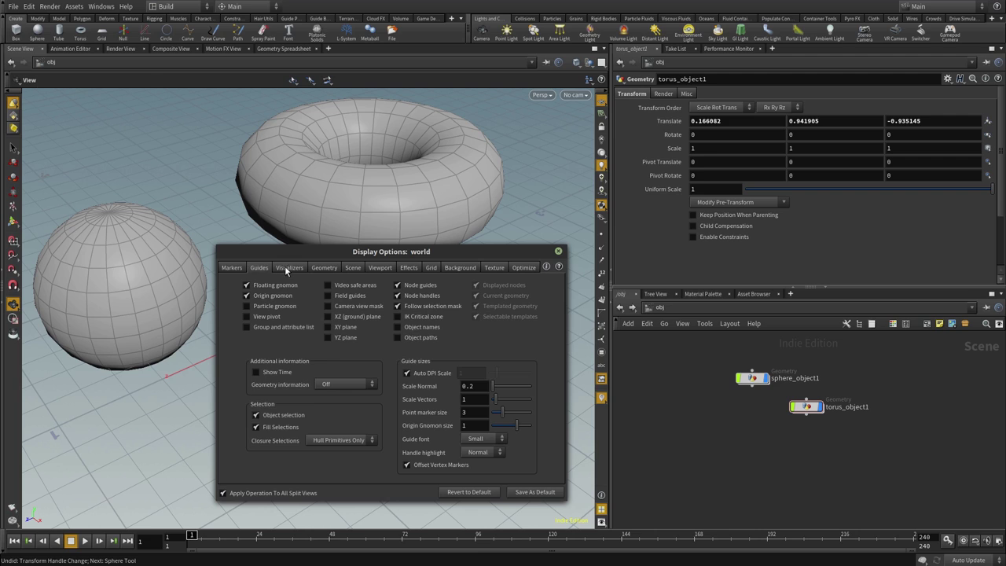
left_click(288, 267)
left_click(323, 268)
left_click(353, 268)
left_click(380, 268)
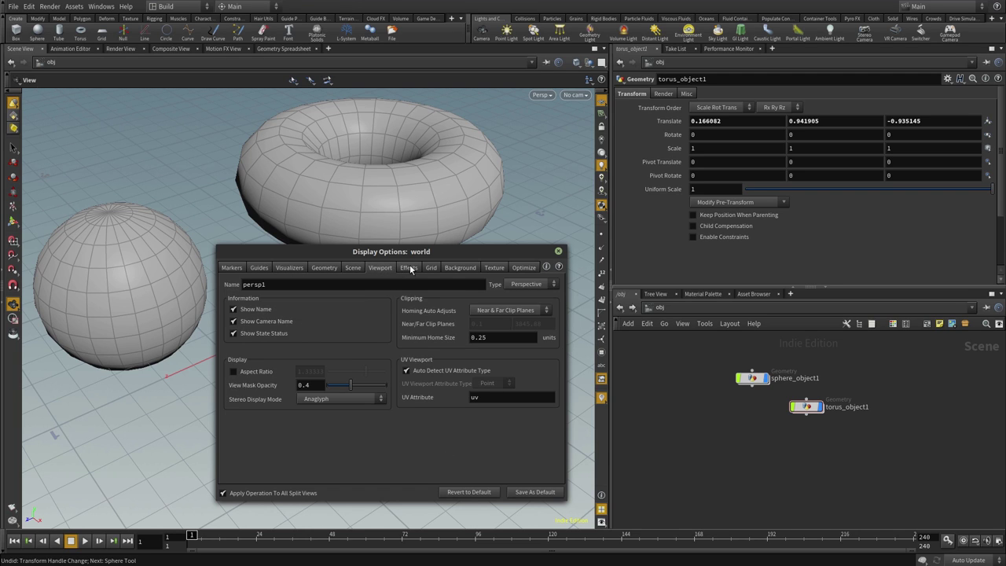
left_click(409, 268)
left_click(431, 267)
left_click(460, 267)
left_click(494, 267)
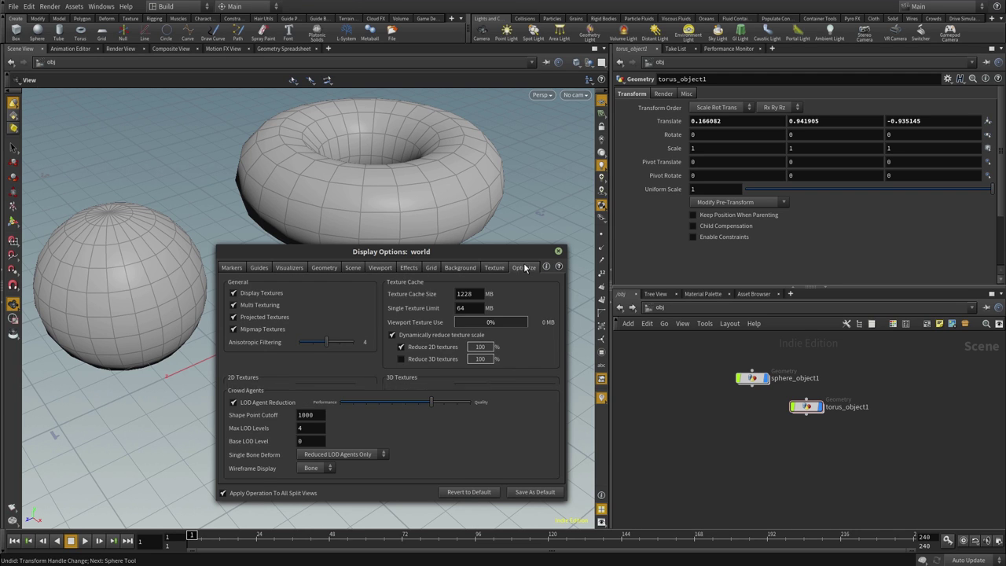
left_click(524, 267)
- Return to Markers and enable Points > Markers on the sphere and torus
left_click(232, 267)
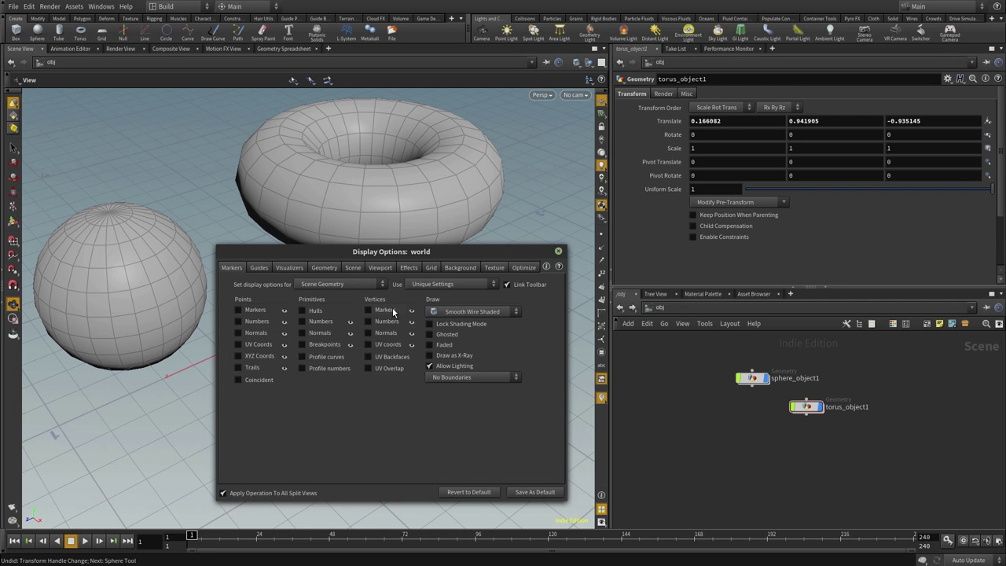
mouse_move(268, 256)
left_mouse_down()
mouse_move(259, 265)
mouse_move(273, 269)
left_mouse_up()
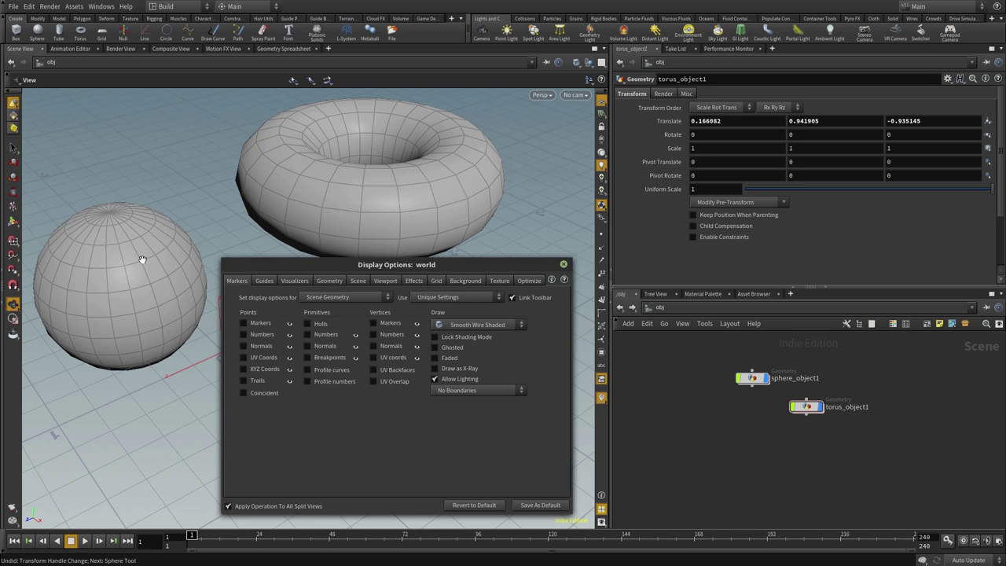
left_click(243, 323)
left_click(244, 322)
left_click(244, 322)
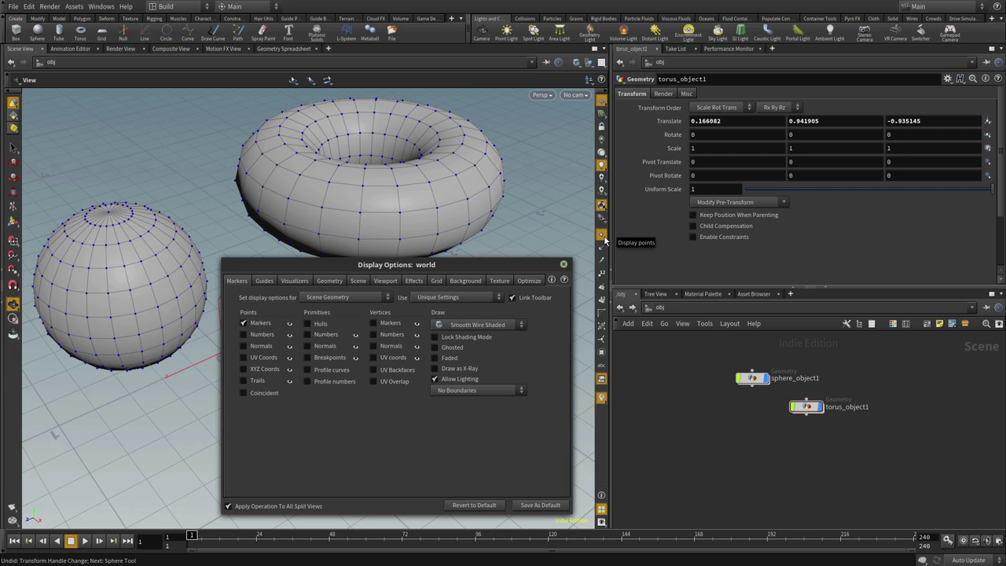
left_click(602, 235)
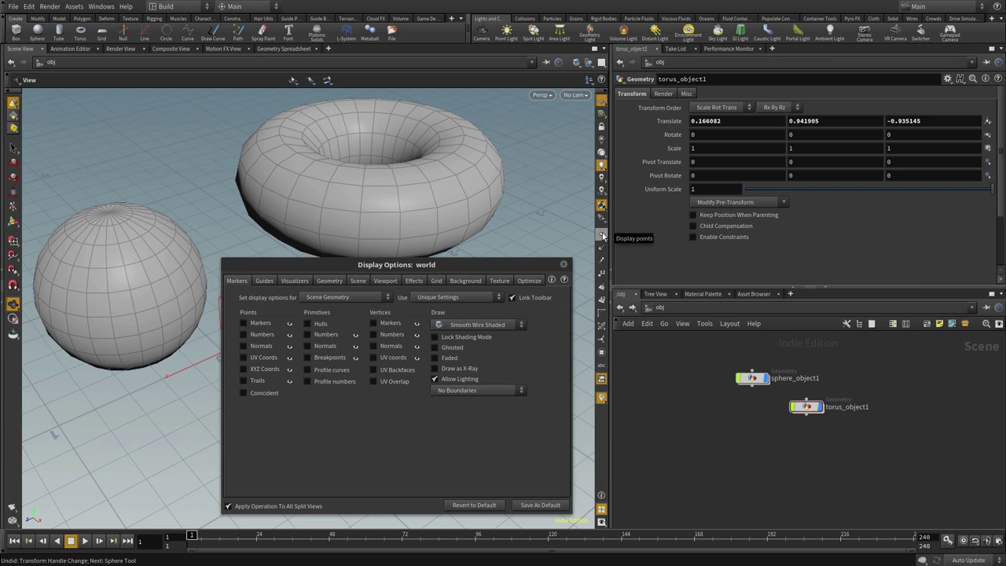
left_click(602, 235)
left_click(602, 235)
left_click(602, 235)
left_click(602, 235)
left_click(602, 235)
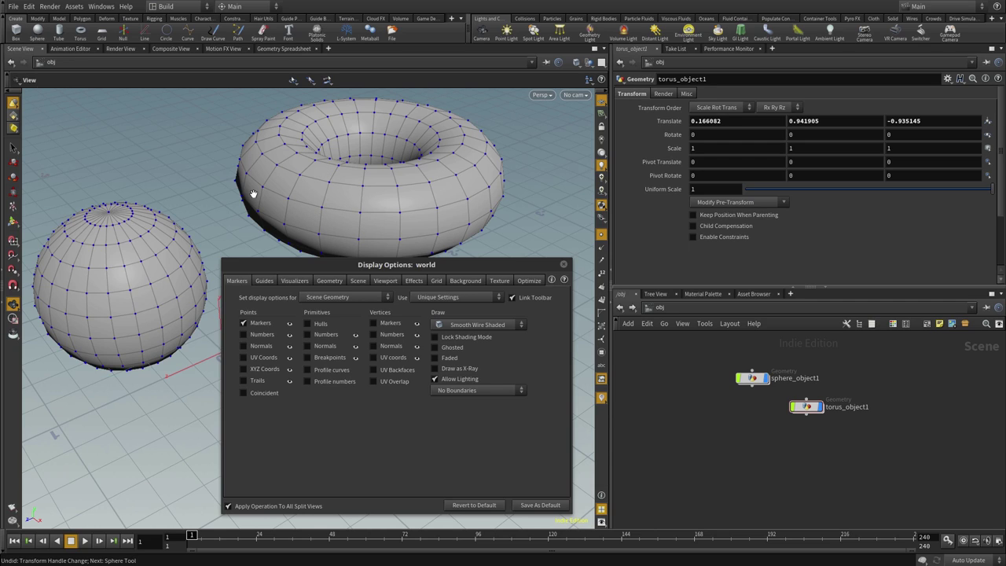
left_click(244, 324)
left_click(244, 335)
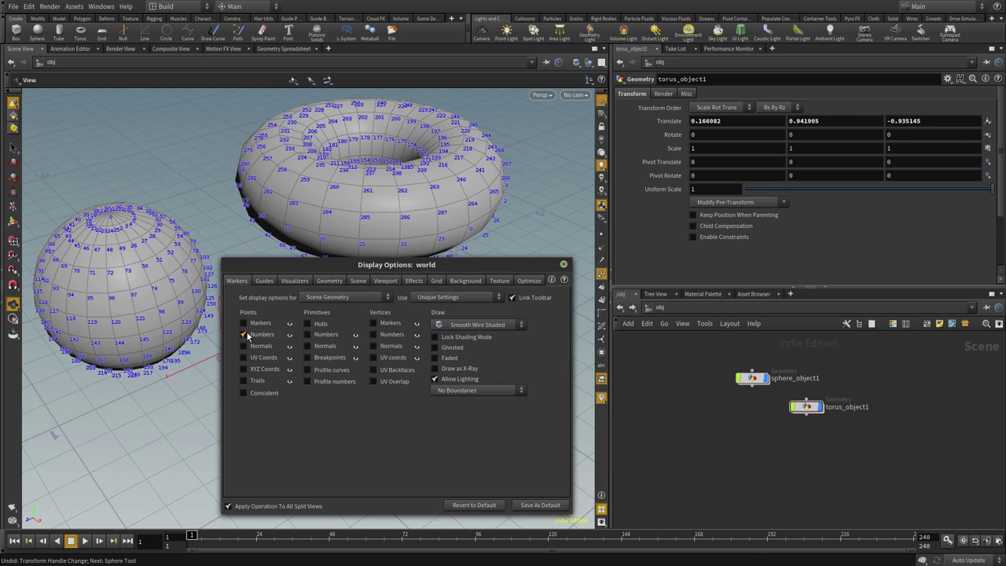
left_click(256, 337)
left_click(262, 338)
left_click(260, 337)
left_click(259, 346)
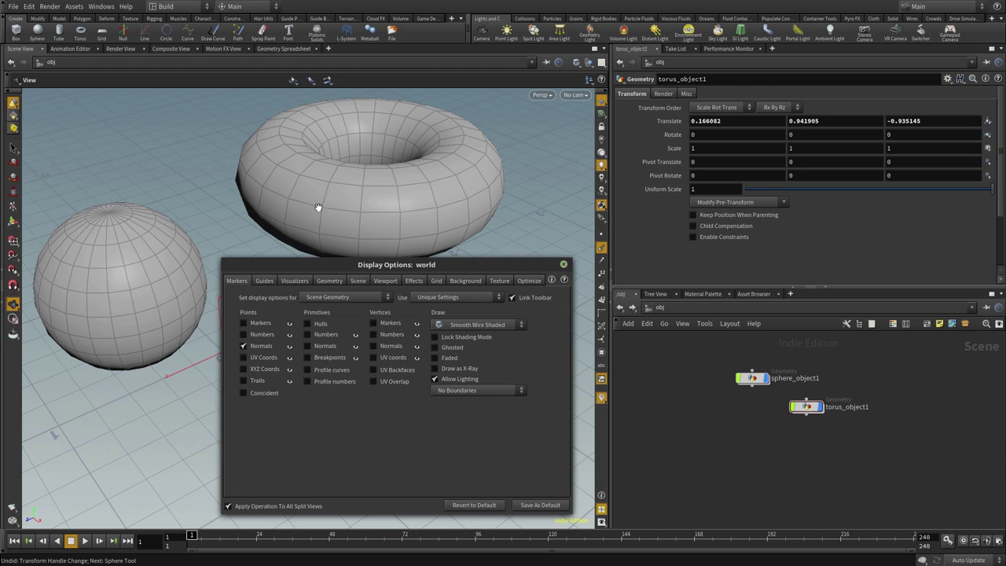
left_click(245, 358)
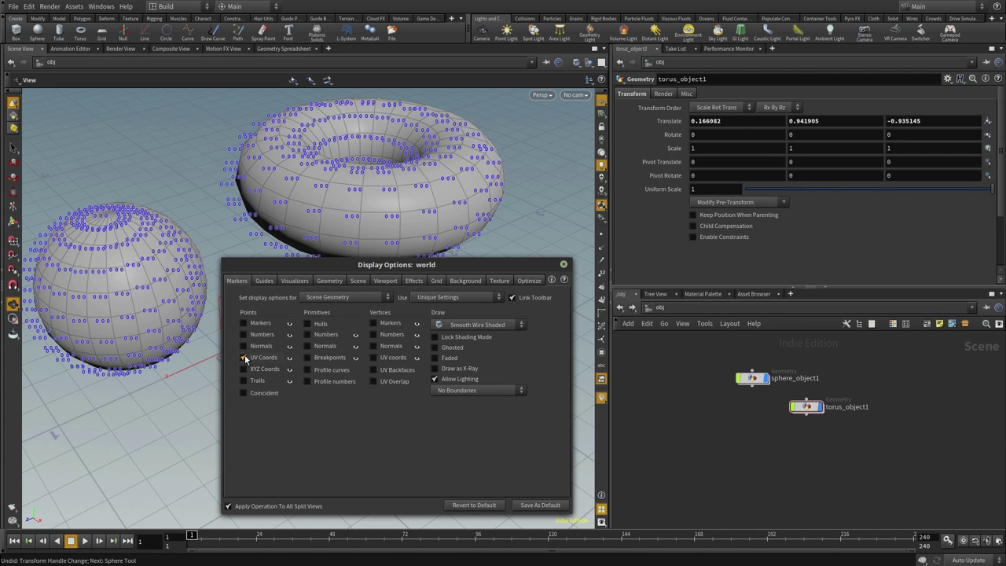
left_click(244, 358)
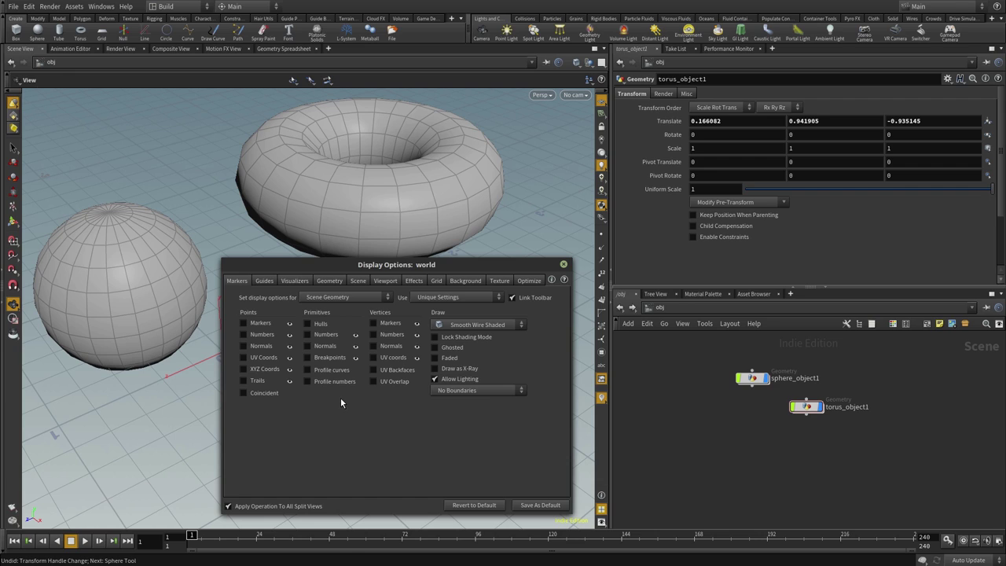
left_click_drag(406, 264, 411, 270)
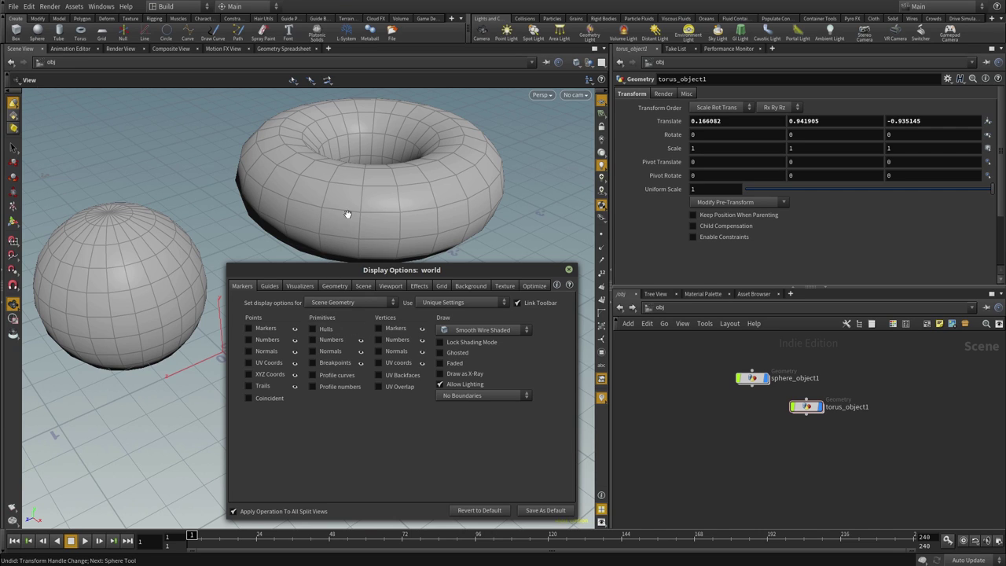
left_click(313, 339)
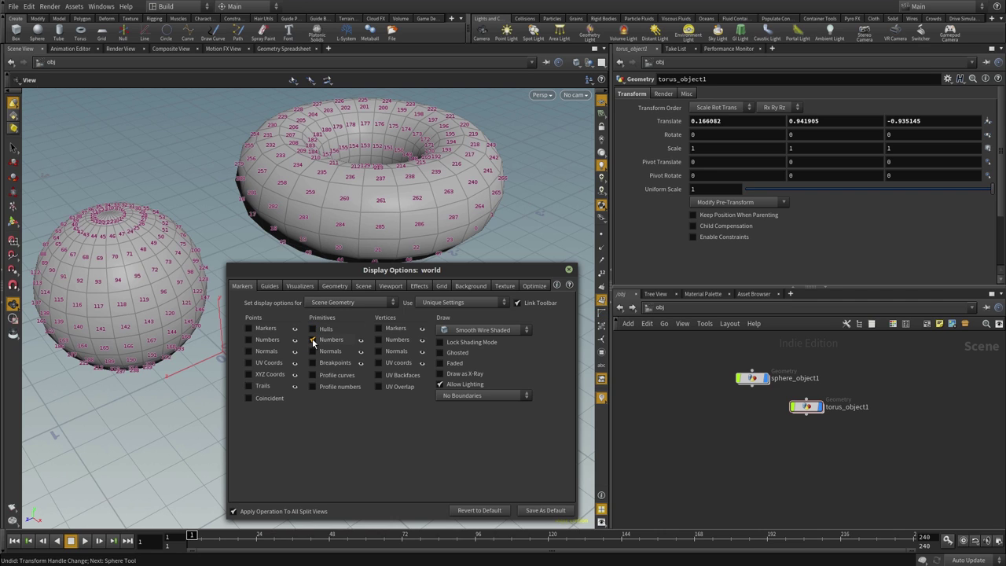
left_click(313, 340)
left_click(313, 352)
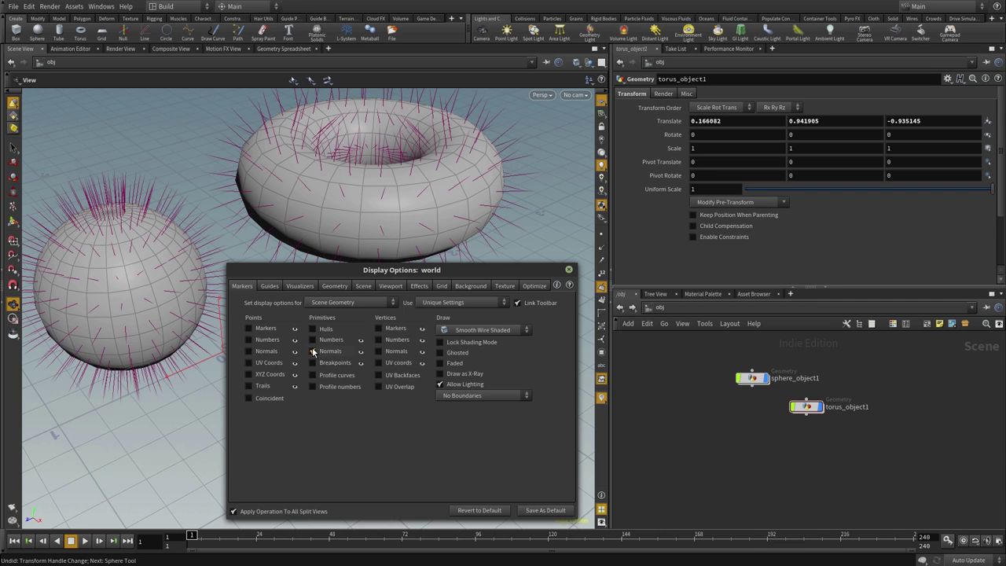
left_click(313, 351)
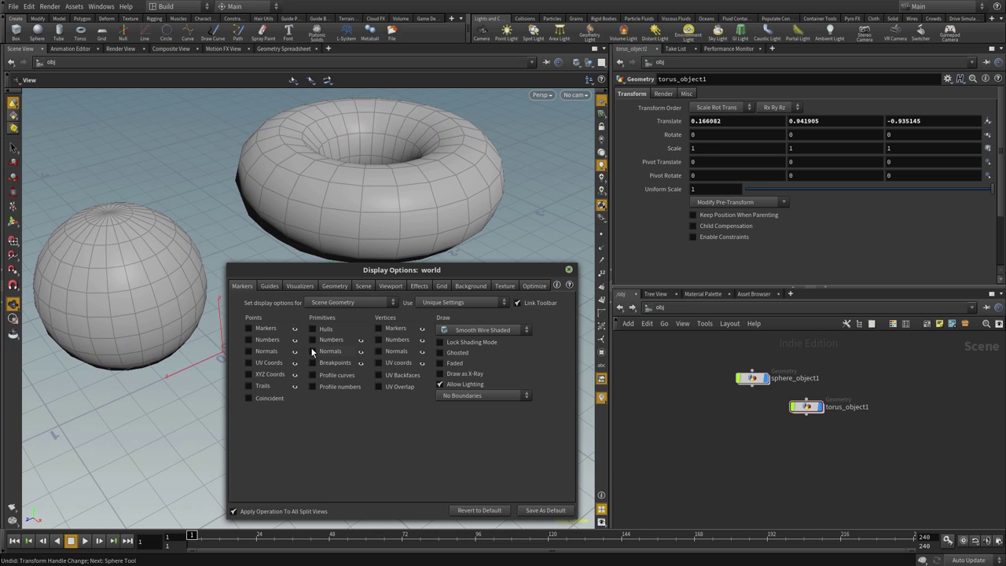
left_click(313, 351)
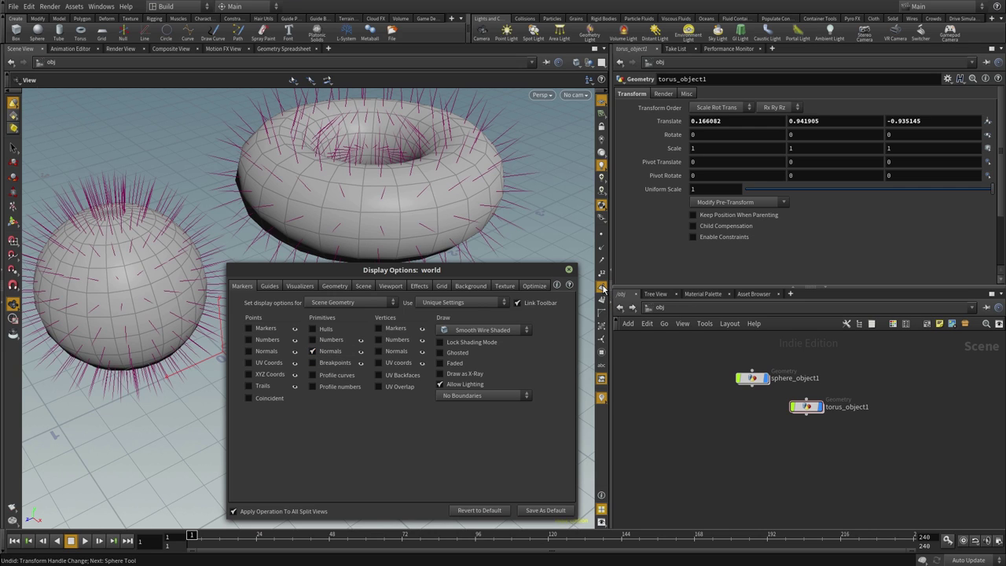
left_click(320, 351)
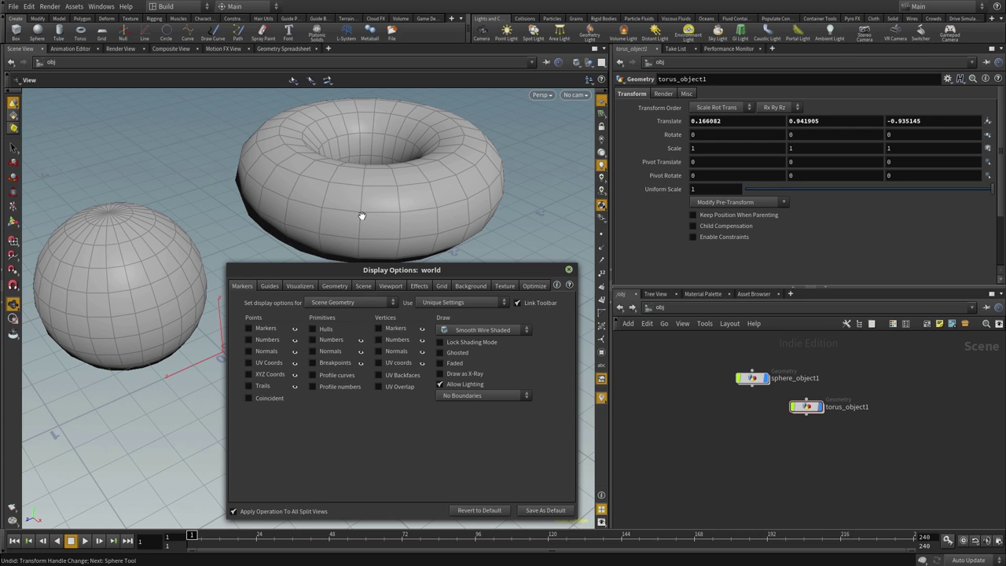
left_click(379, 328)
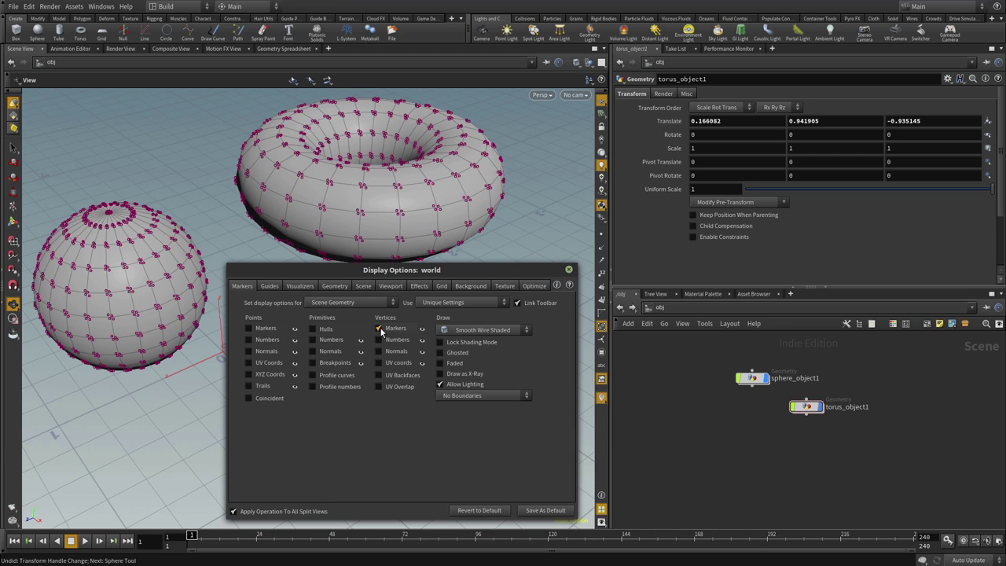
left_click(380, 328)
left_click(380, 340)
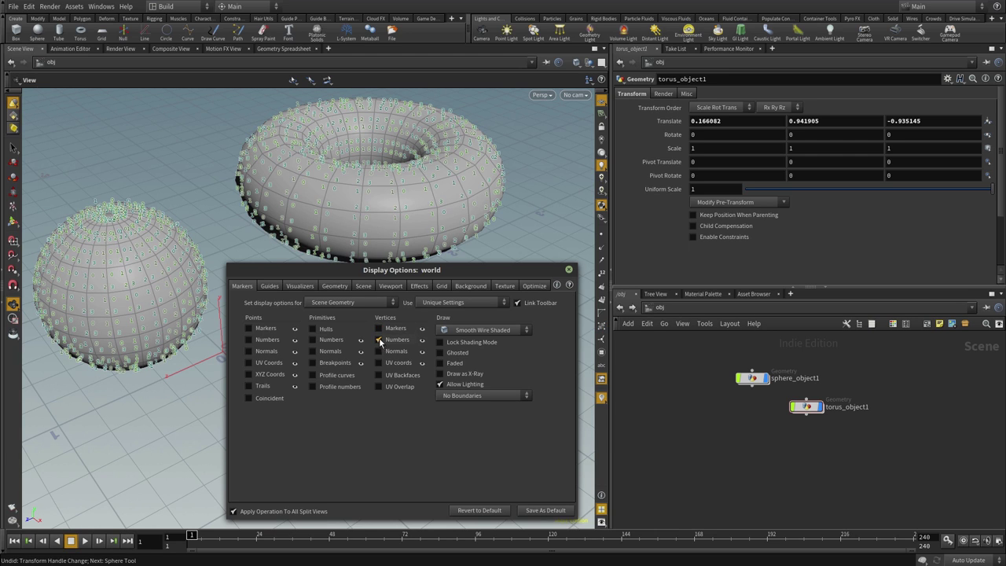
left_click(380, 340)
left_click(379, 352)
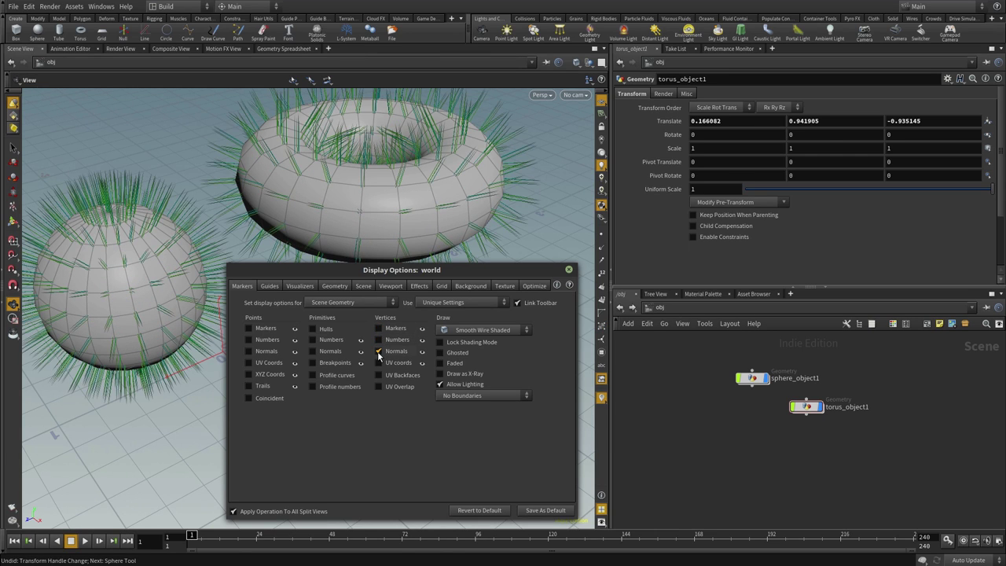
left_click(379, 352)
left_click(380, 364)
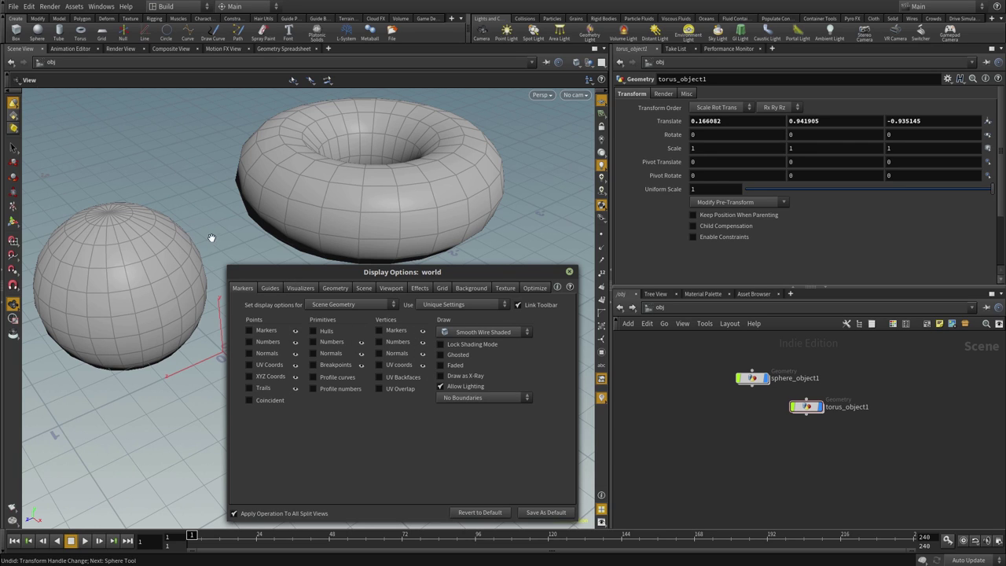
- On the Guides page, toggle Origin gnomon off and back on twice
left_click(271, 288)
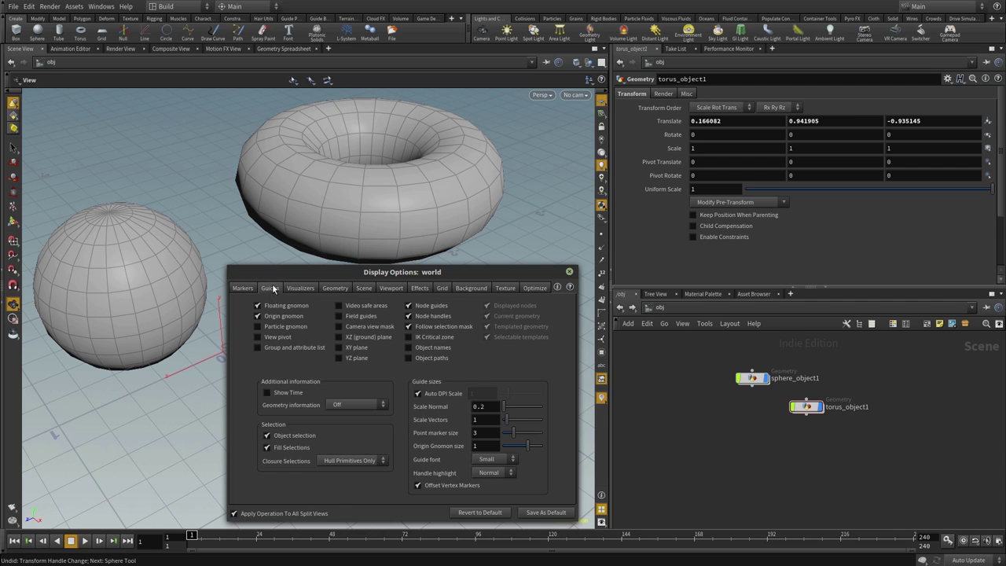
left_click_drag(295, 269, 329, 267)
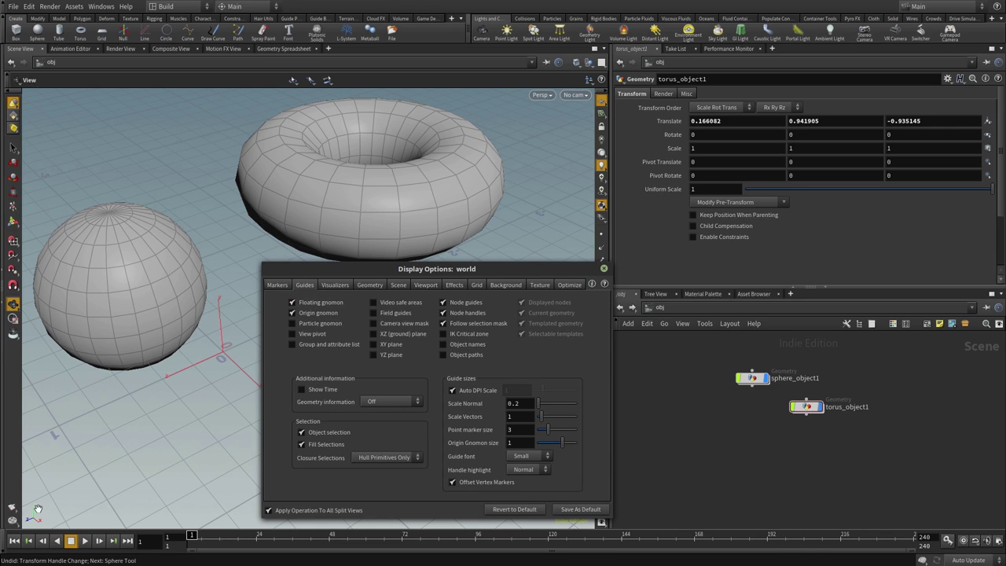
left_click(313, 314)
left_click(313, 315)
left_click(314, 311)
left_click(316, 311)
- Enable Video safe areas, try Field guides on and off, and move the dialog left
left_click(398, 306)
left_click(393, 313)
left_click(392, 314)
left_click_drag(494, 268, 469, 277)
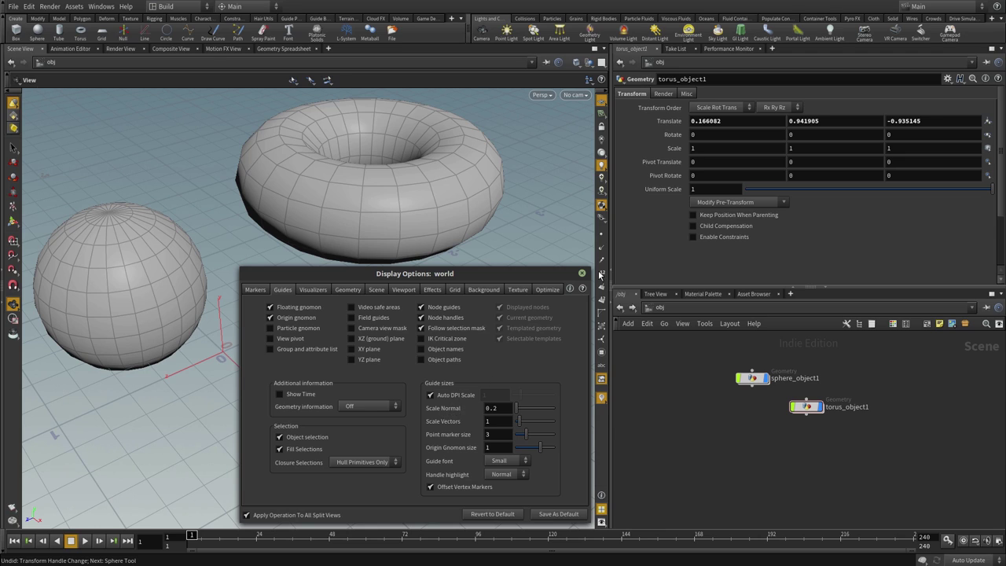
- Show normals on the sphere and torus with Scale Normal kept at 0.2
left_click(603, 299)
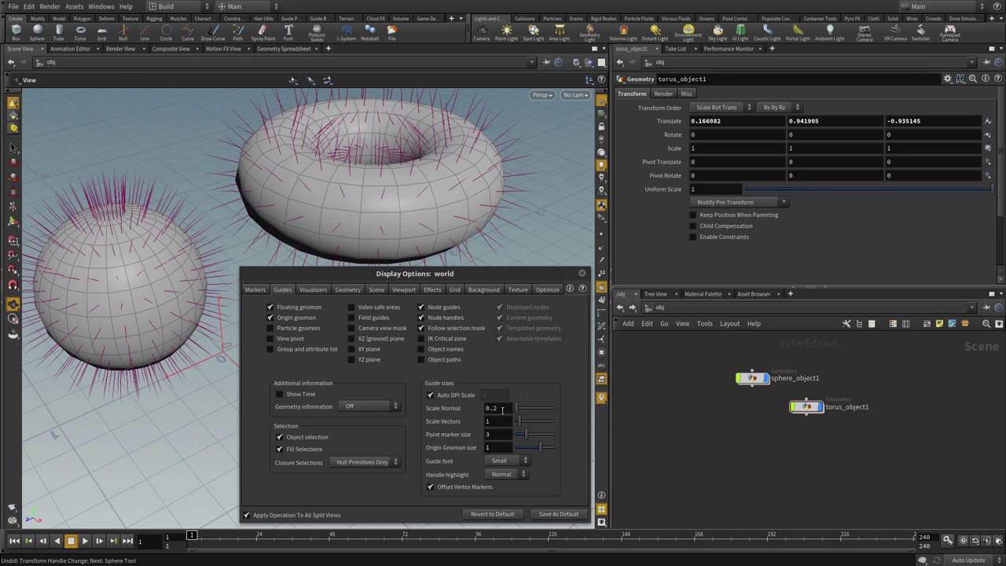
left_click_drag(517, 410, 518, 412)
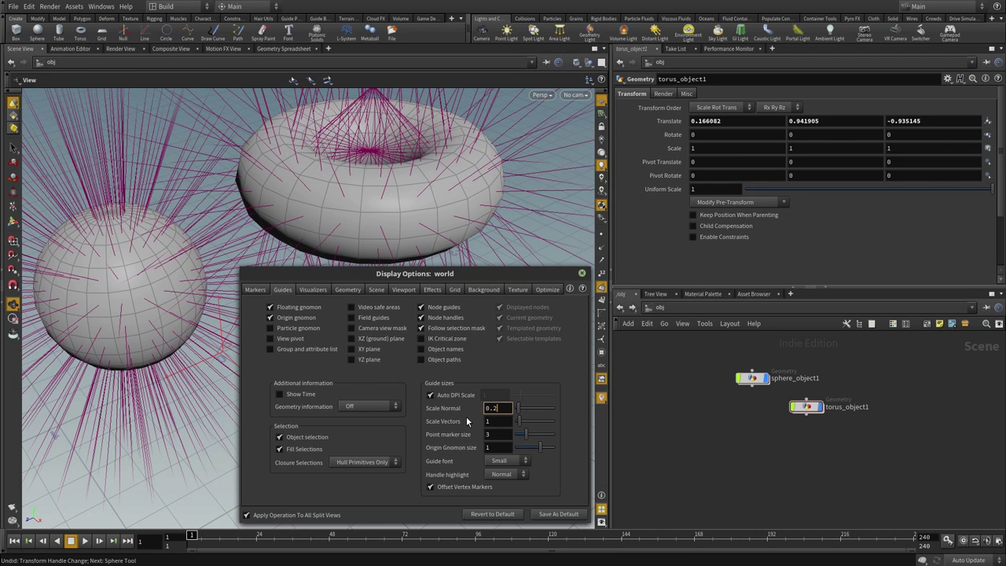
key("Return")
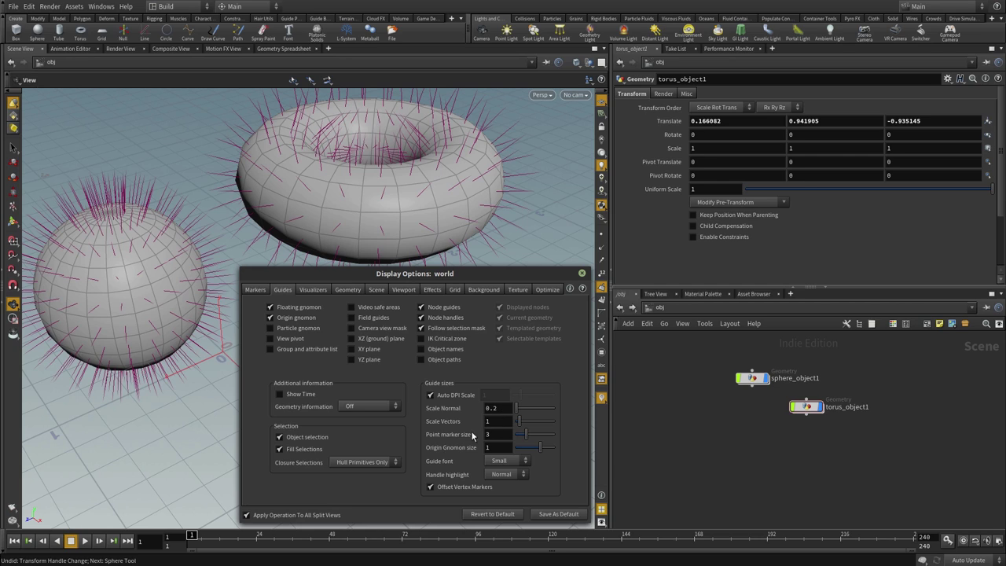
- Show point markers with marker size 3, then switch to the Visualizers page
left_click(602, 234)
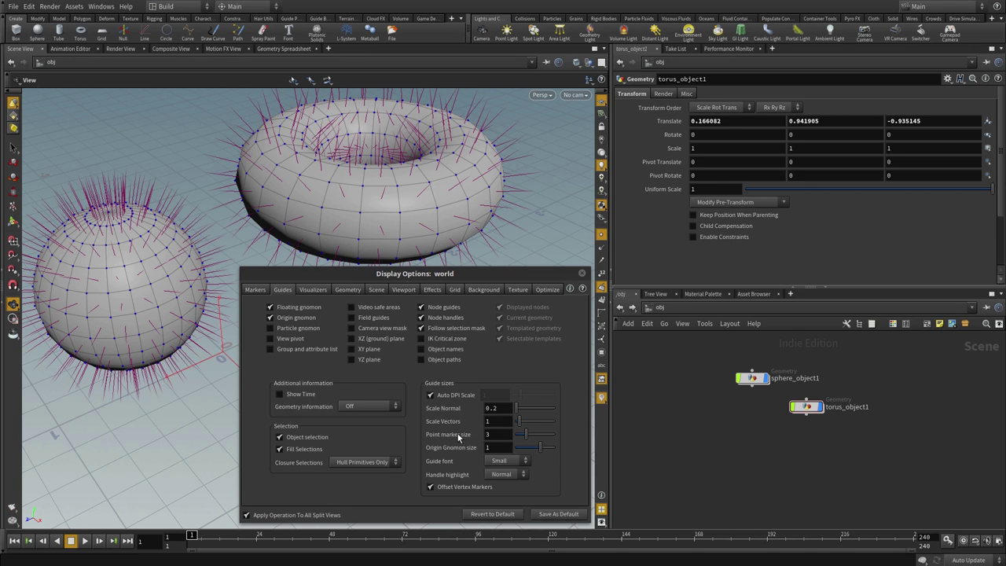
left_click_drag(525, 438, 530, 439)
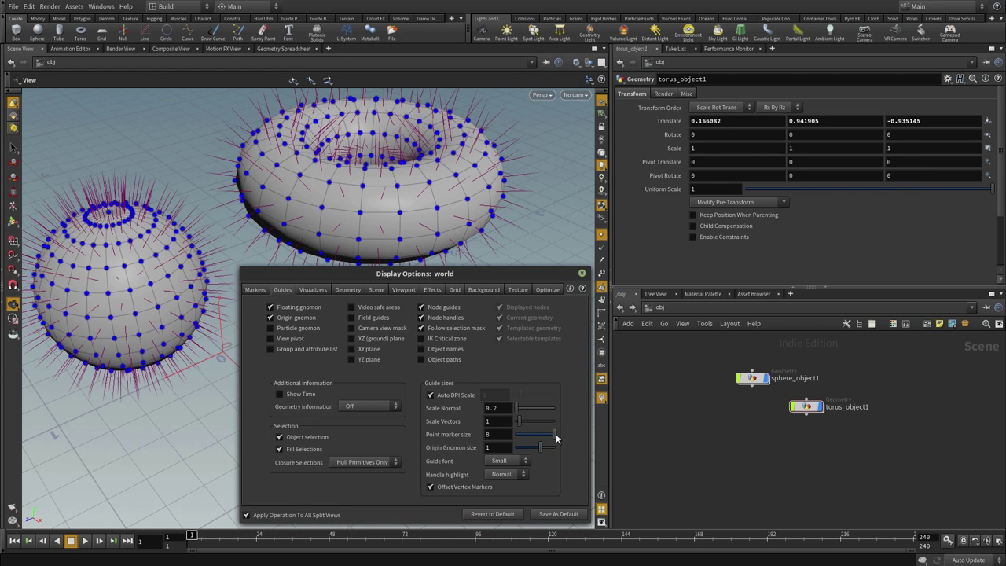
left_click_drag(530, 440, 531, 438)
type("3")
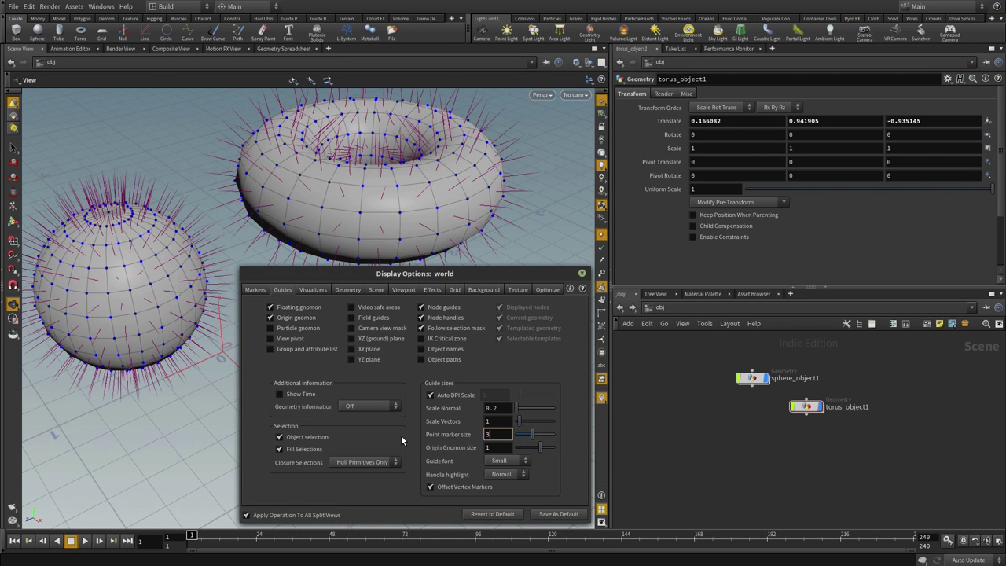
key("Return")
left_click(314, 290)
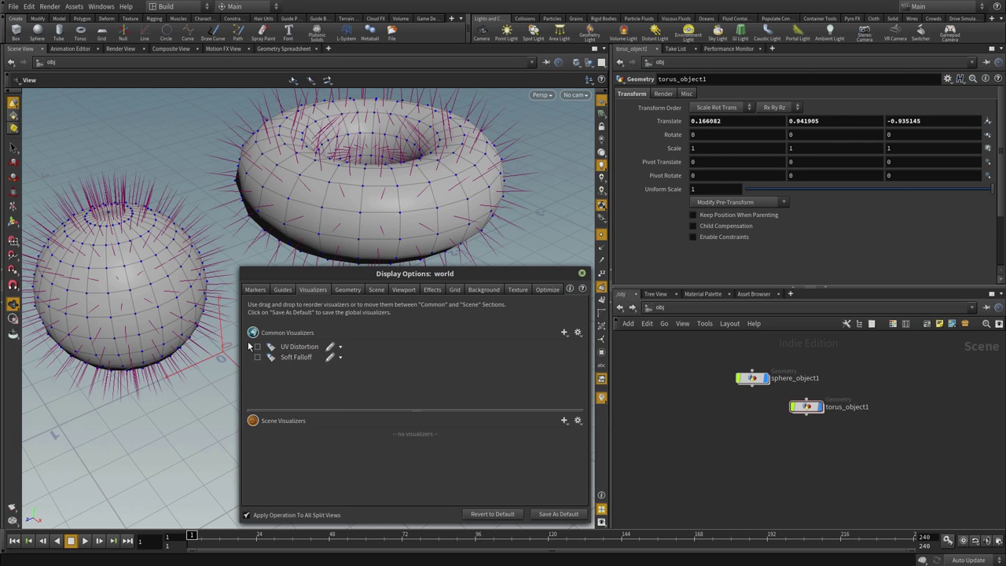
- Hide the point markers and normals on both objects
left_click(602, 236)
left_click(602, 289)
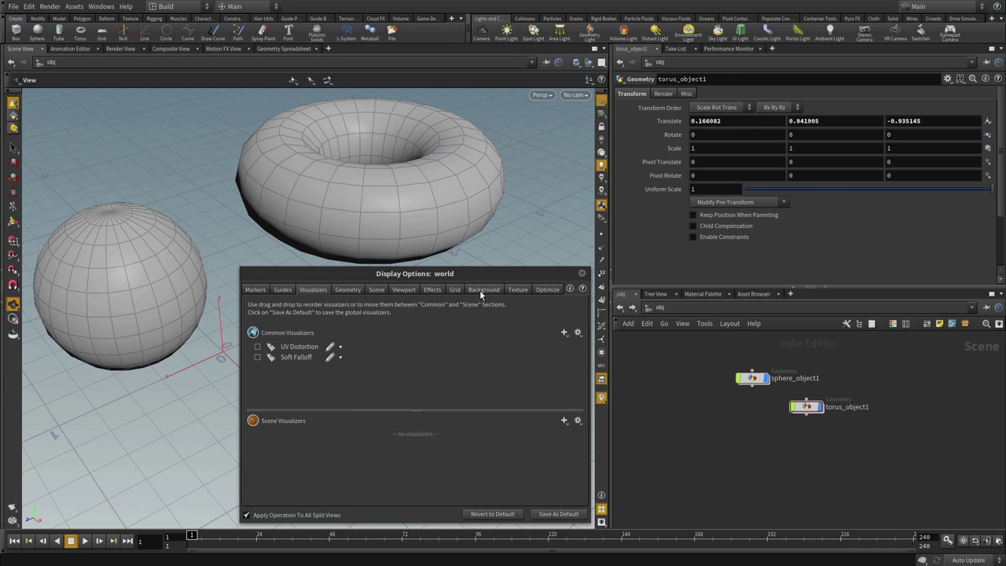
left_click_drag(474, 274, 472, 273)
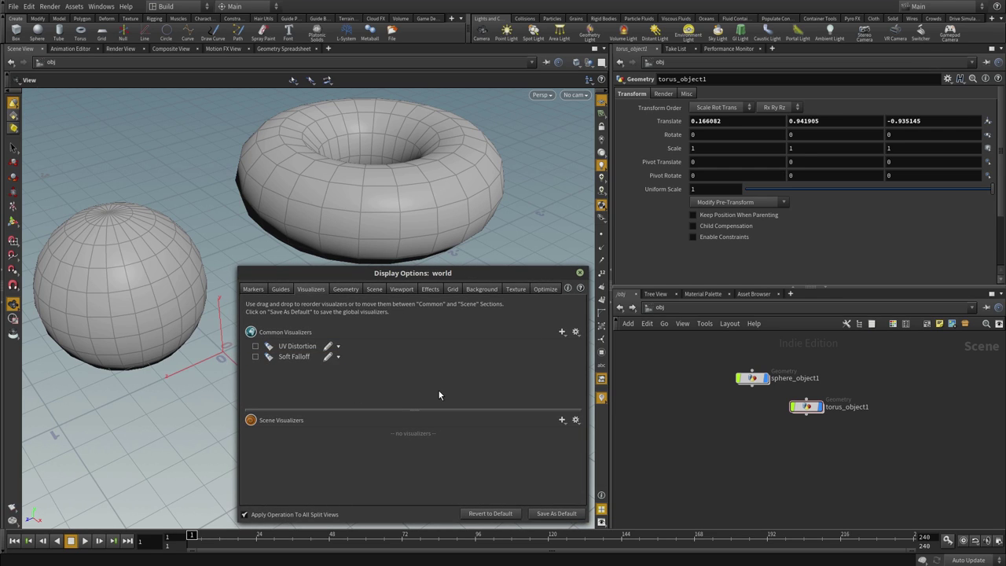
- On the Geometry page, try a thicker wireframe, then set Wire Width back to 1
left_click(345, 289)
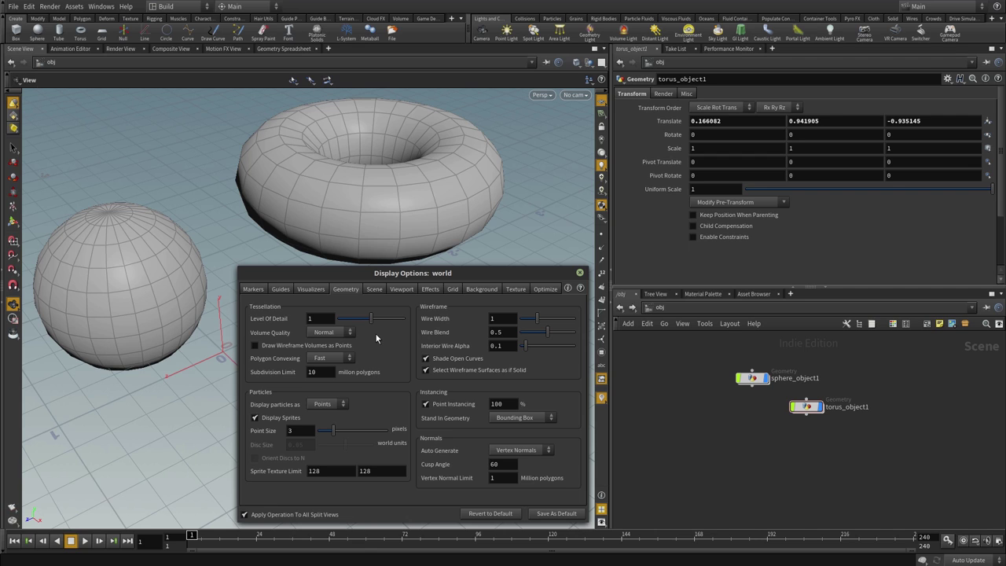
mouse_move(536, 320)
left_mouse_down()
mouse_move(582, 327)
mouse_move(537, 322)
left_mouse_up()
type("1")
key("Return")
- Check the Gamma value on the Scene page, then move to the Viewport page
left_click(376, 291)
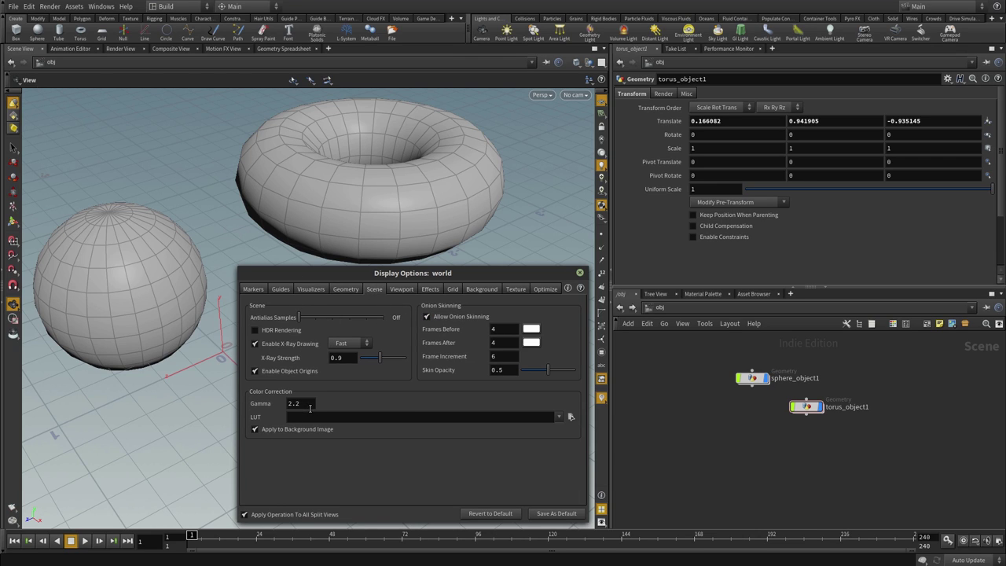
left_click(311, 408)
left_click(403, 290)
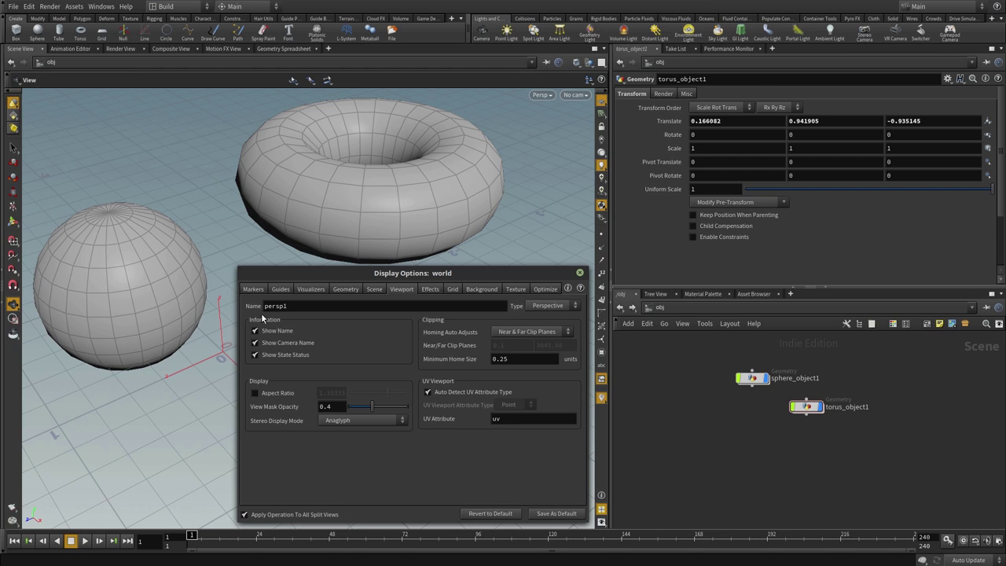
left_click_drag(318, 273, 306, 275)
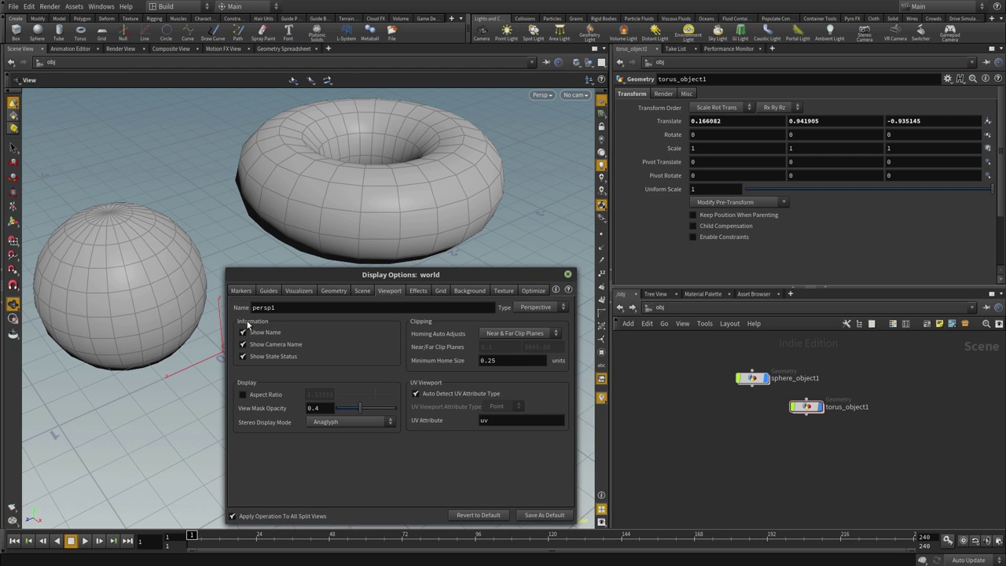
left_click(254, 335)
left_click(255, 335)
left_click(256, 337)
left_click(559, 62)
left_click(576, 96)
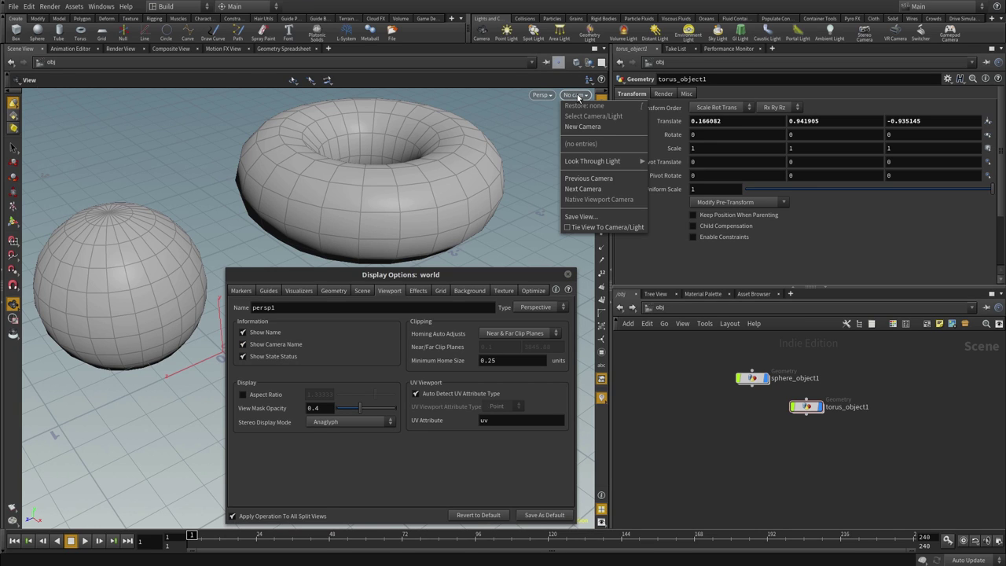
left_click(578, 96)
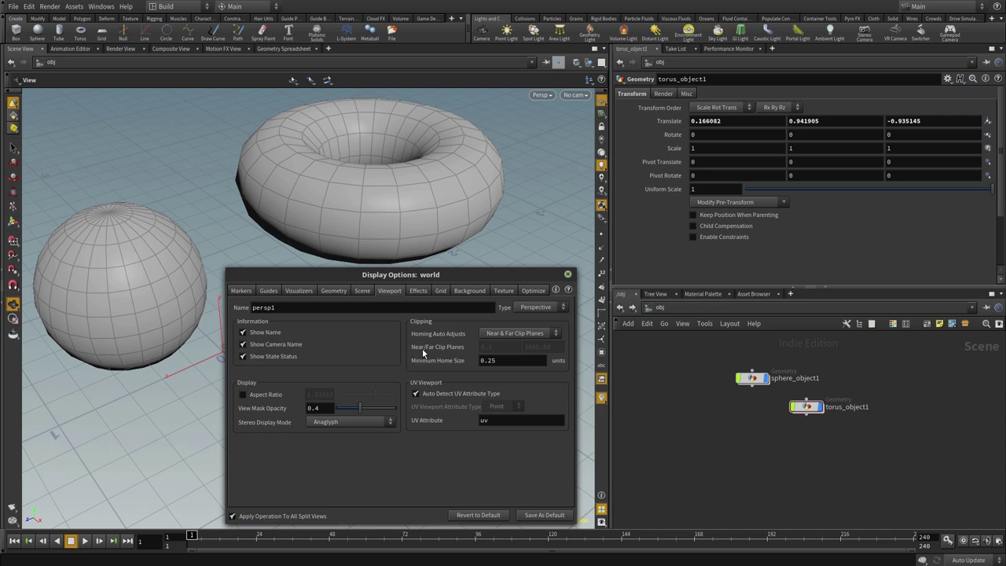
left_click(523, 334)
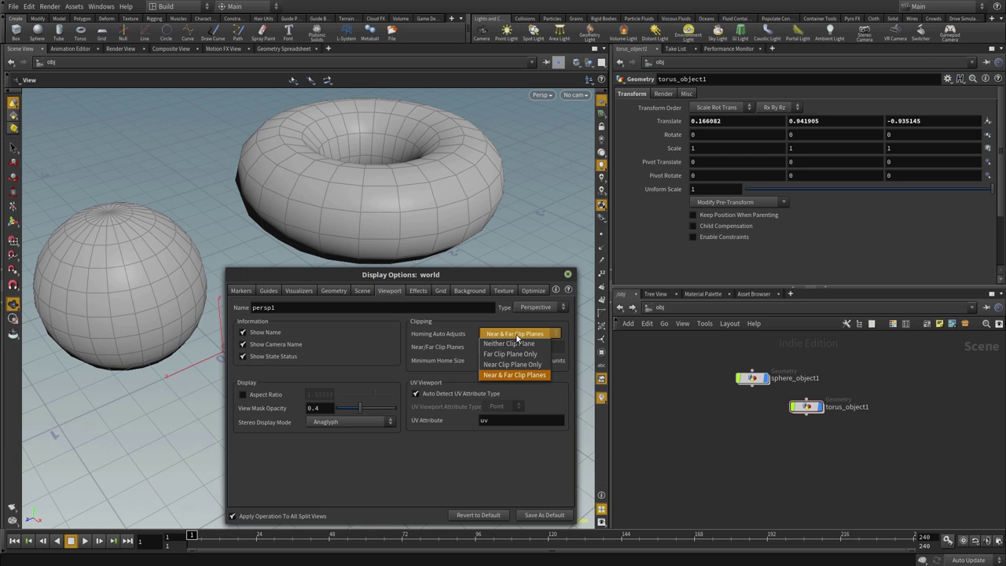
left_click(509, 344)
left_click(519, 334)
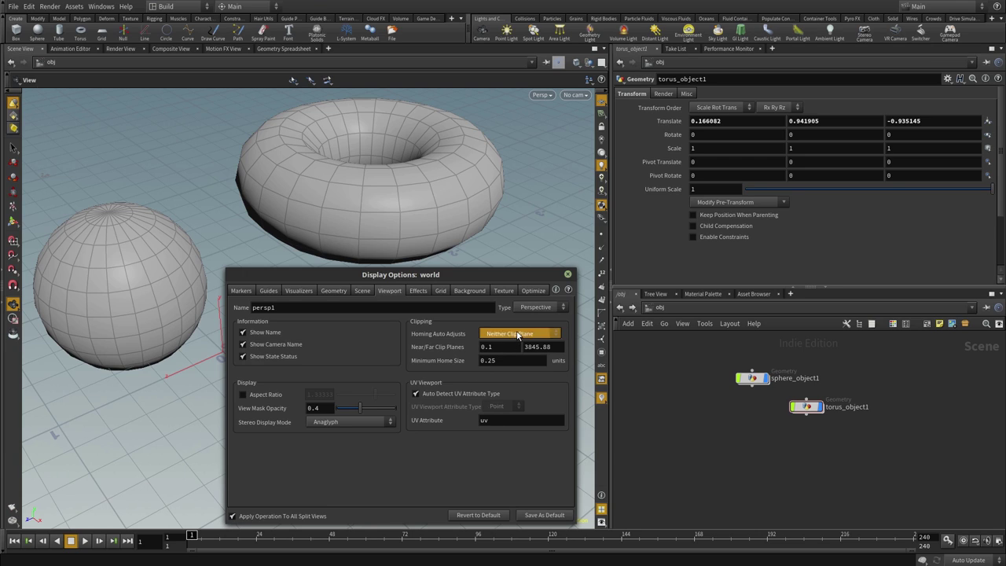
left_click(507, 356)
left_click(516, 336)
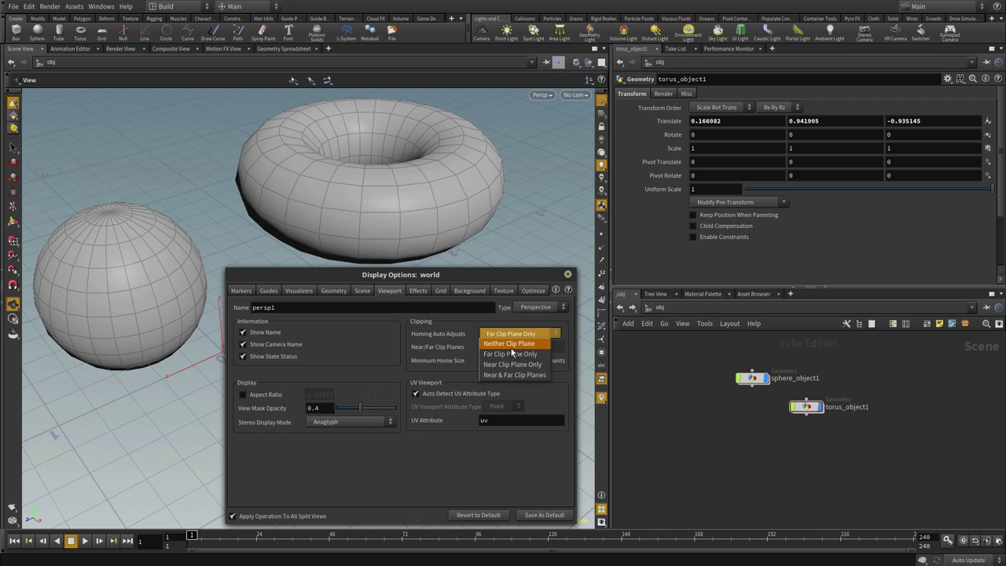
left_click(511, 364)
left_click(515, 336)
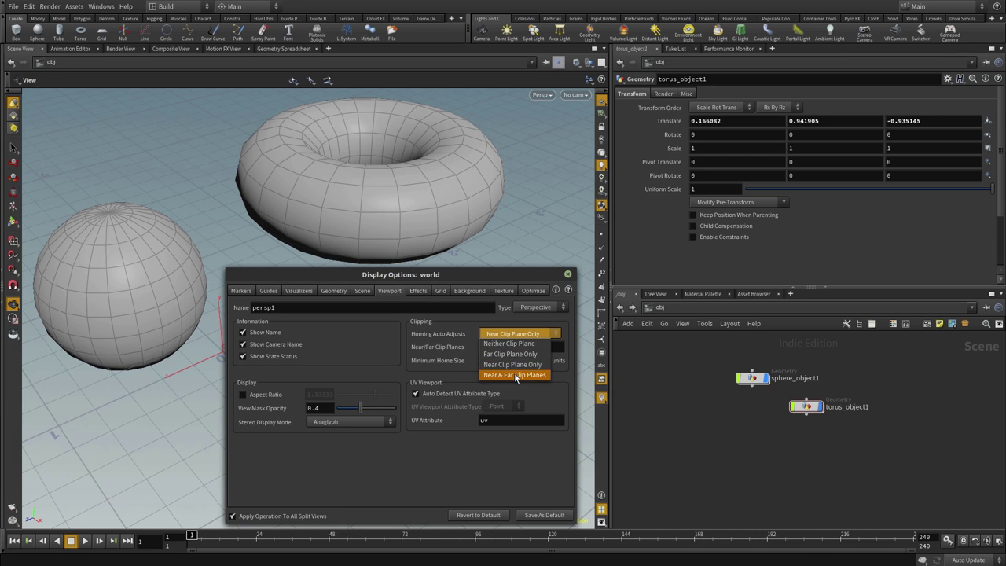
left_click(509, 344)
left_click(515, 334)
left_click(511, 375)
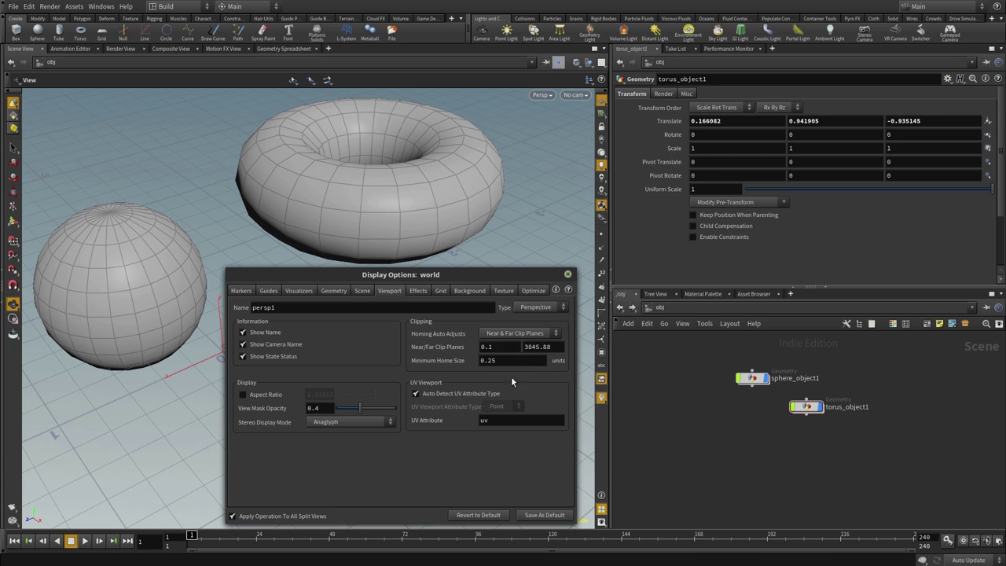
left_click_drag(513, 276, 520, 272)
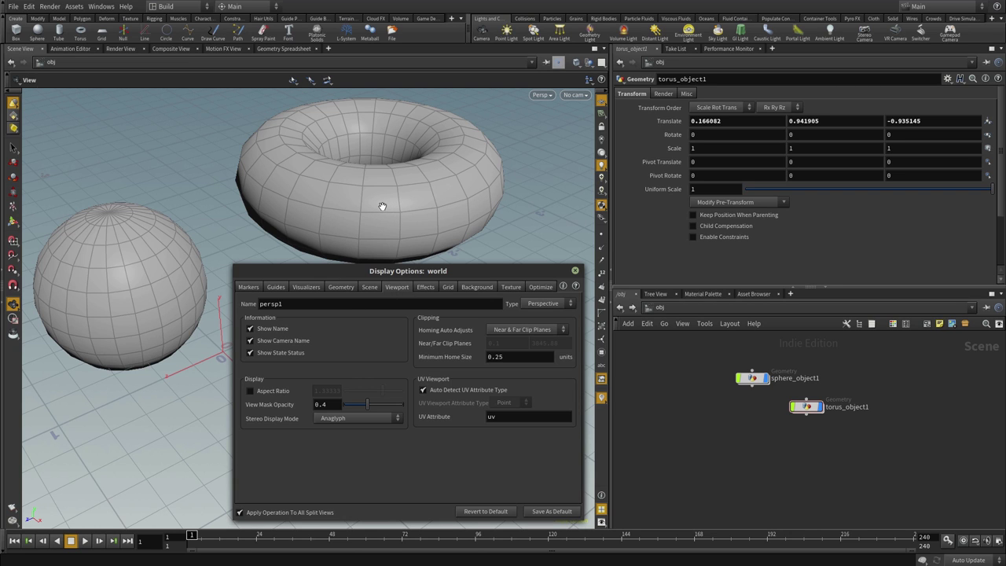
right_click_drag(328, 225, 514, 197)
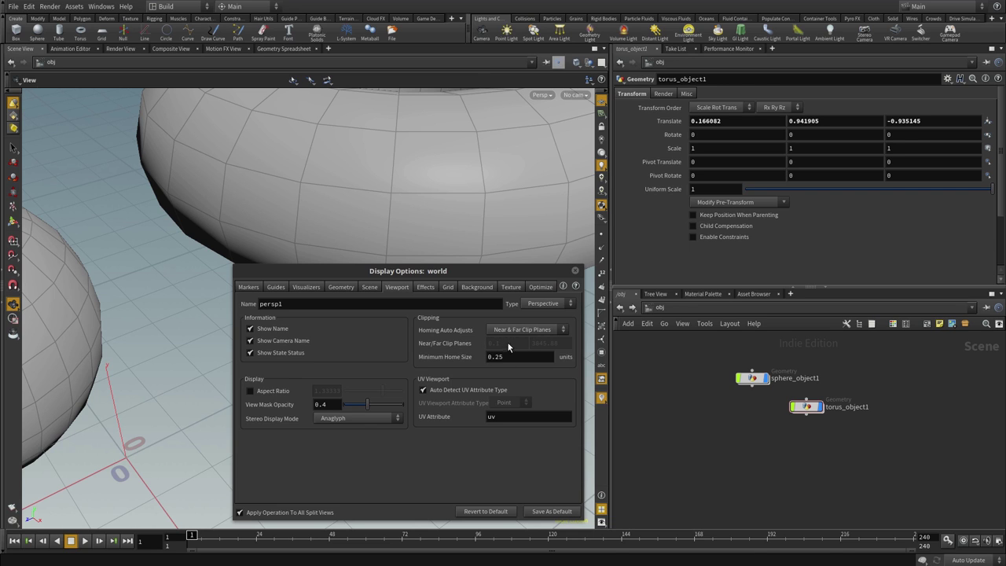
left_click_drag(472, 198, 393, 205)
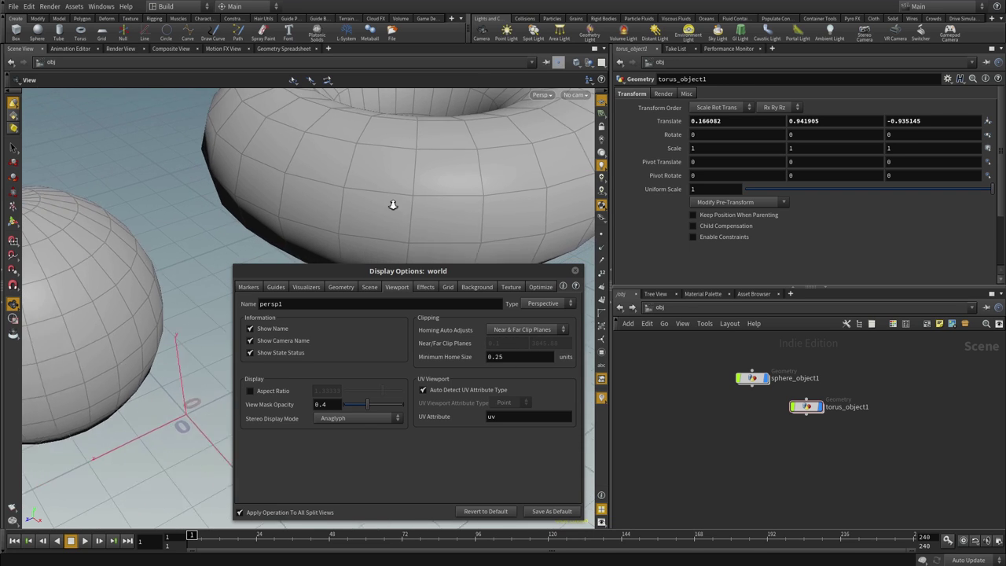
scroll(472, 197, "down", 3)
scroll(472, 198, "down", 3)
scroll(272, 213, "down", 2)
scroll(414, 212, "down", 2)
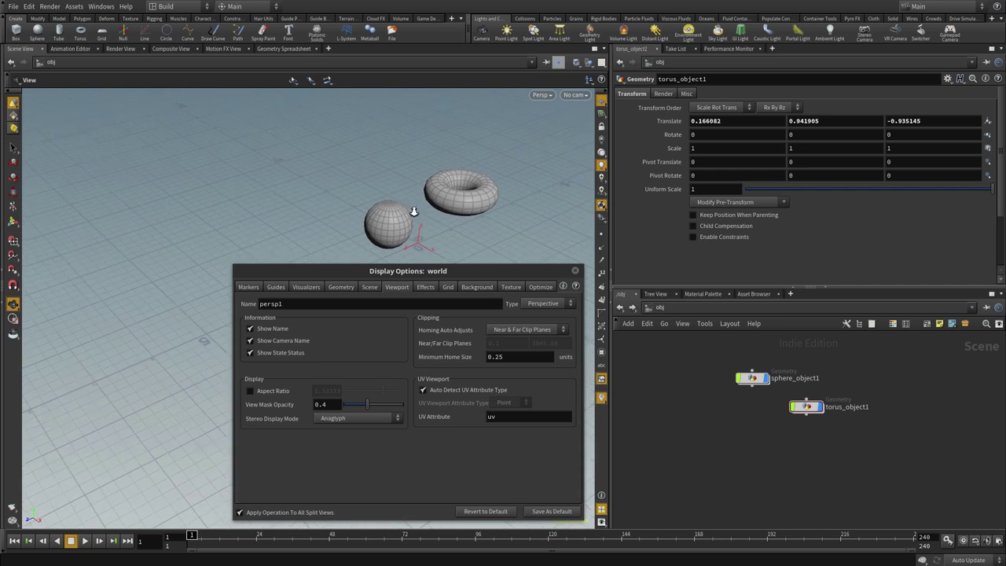
scroll(415, 211, "down", 2)
scroll(284, 213, "down", 2)
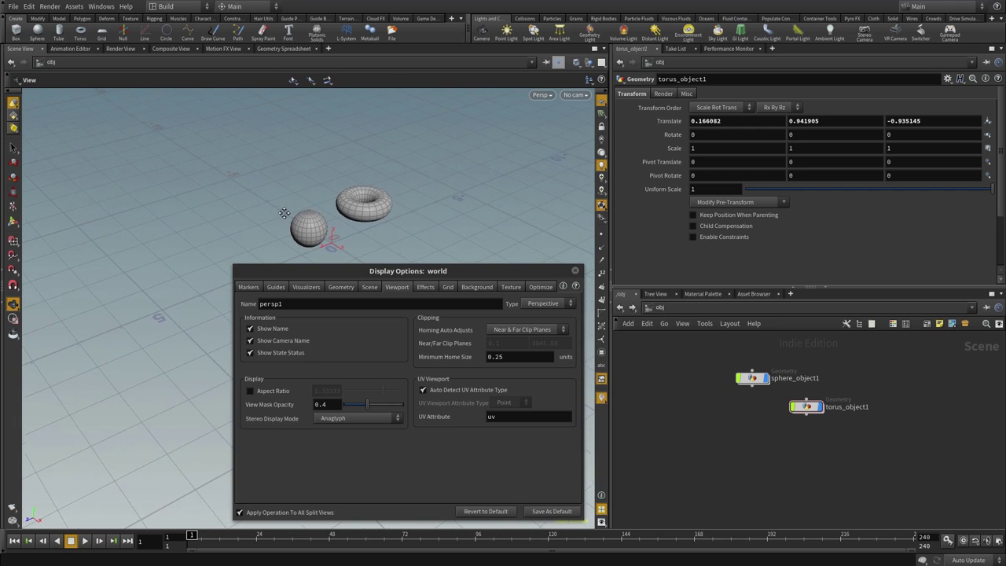
mouse_move(320, 226)
left_mouse_down()
mouse_move(276, 220)
mouse_move(332, 225)
left_mouse_up()
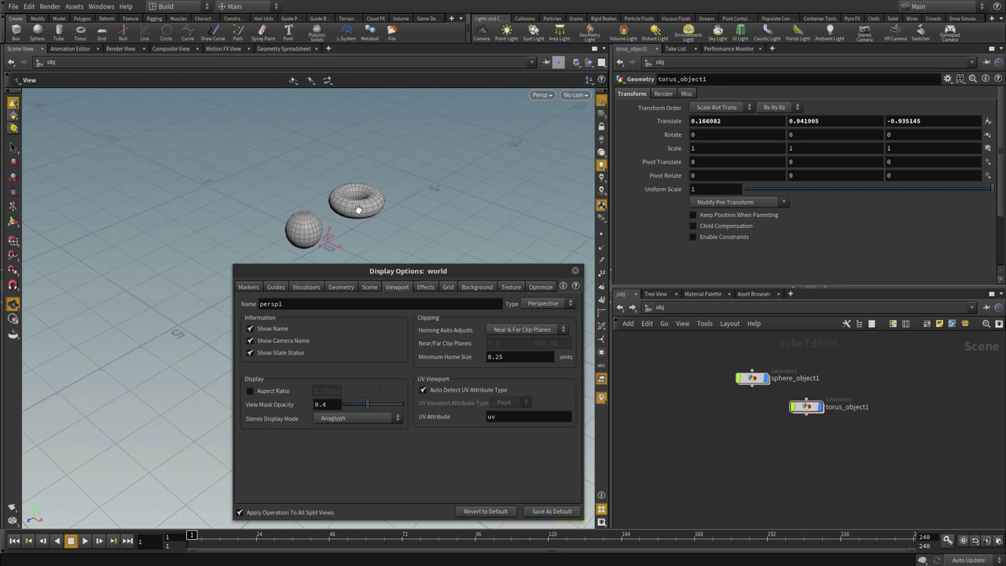
right_click_drag(378, 223, 446, 214)
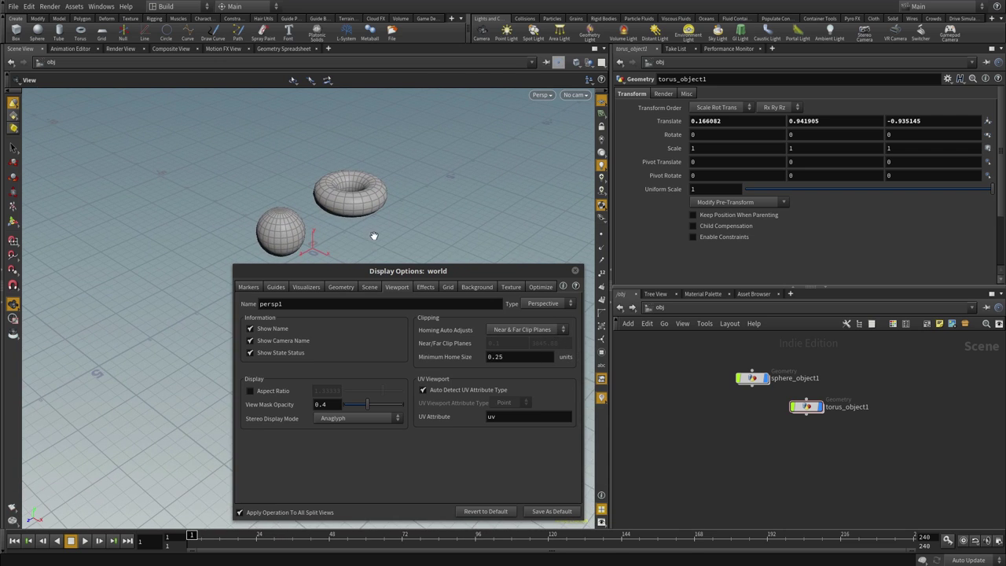
right_click_drag(374, 236, 387, 238)
key("ctrl+f")
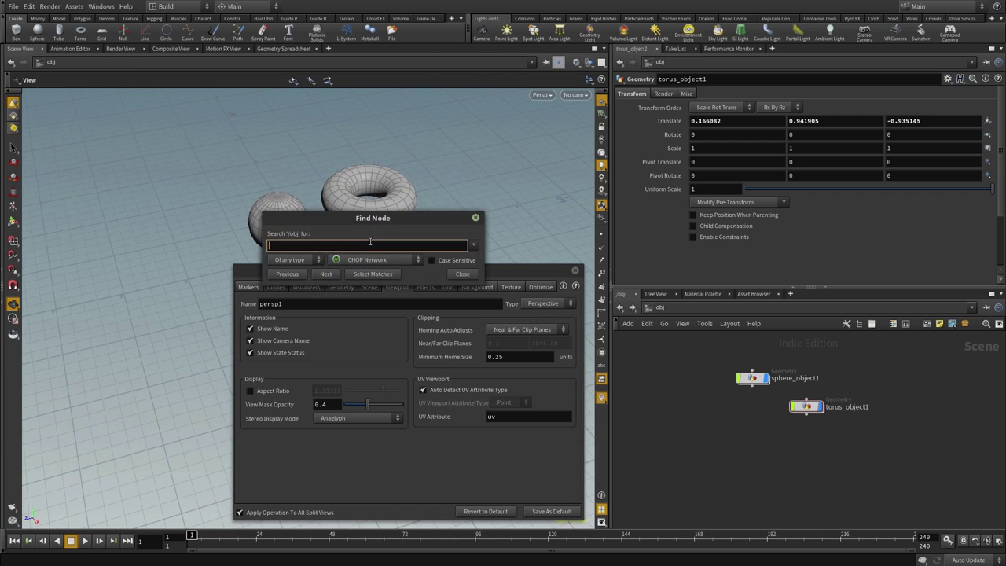
left_click(476, 218)
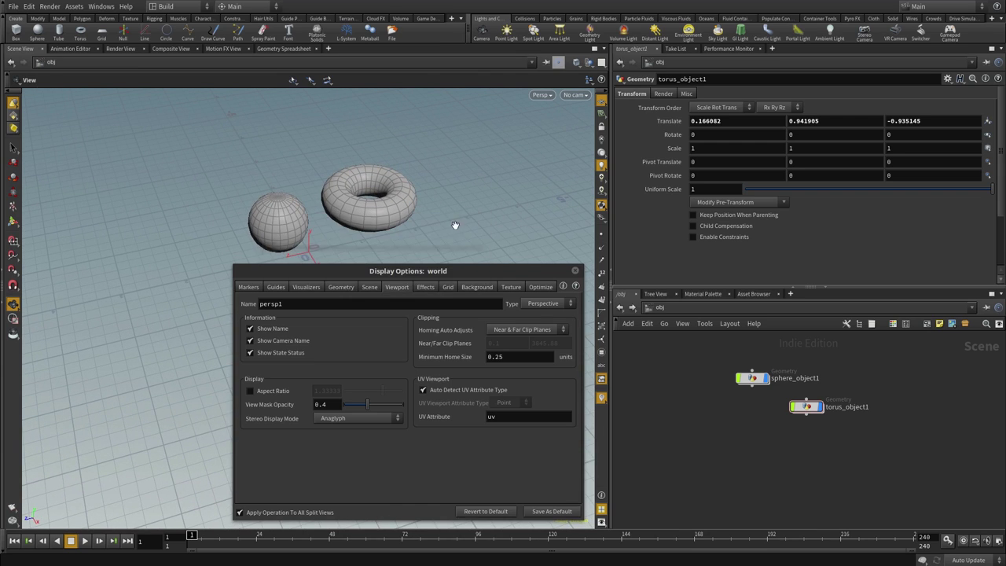
scroll(449, 225, "up", 3)
scroll(438, 223, "up", 2)
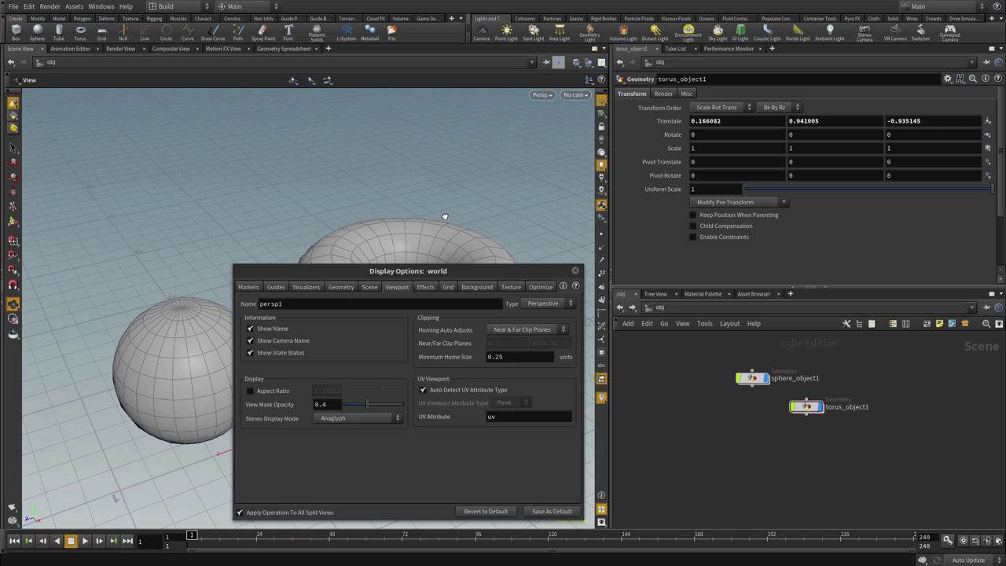
scroll(440, 224, "up", 1)
scroll(444, 228, "up", 2)
scroll(445, 233, "up", 1)
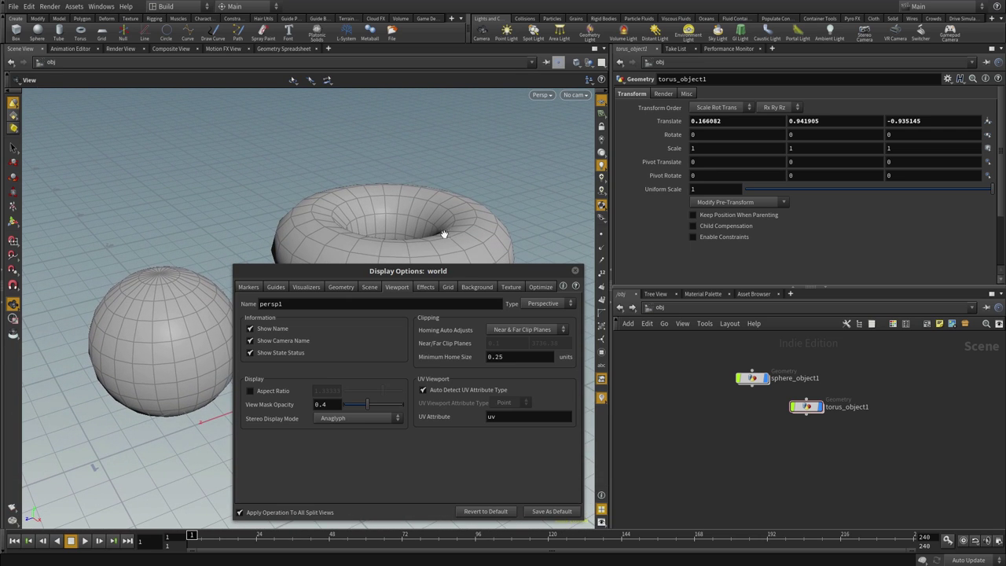
- Show the Effects page and scroll through its lighting and material settings
left_click(431, 289)
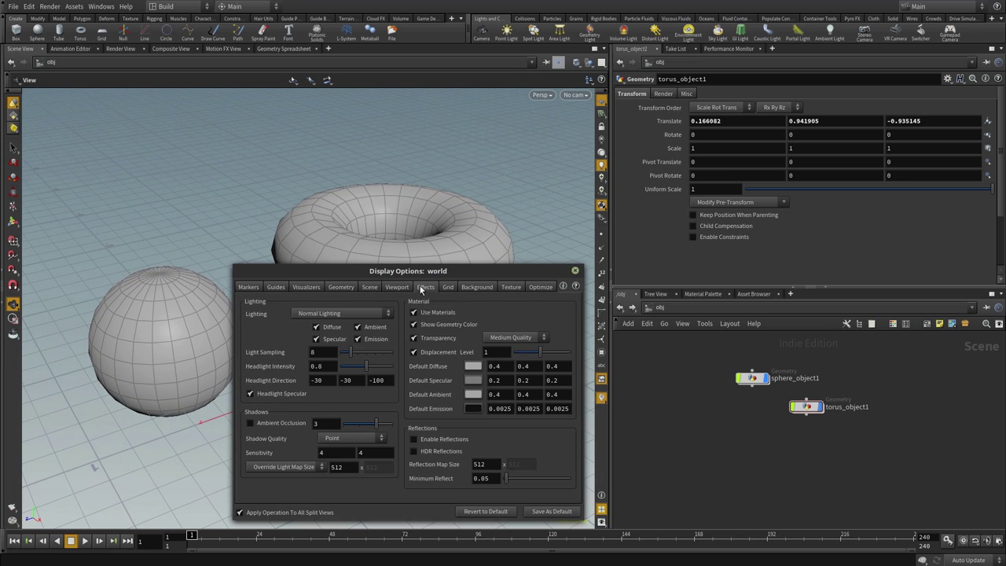
left_click_drag(431, 274, 438, 283)
scroll(330, 181, "down", 2)
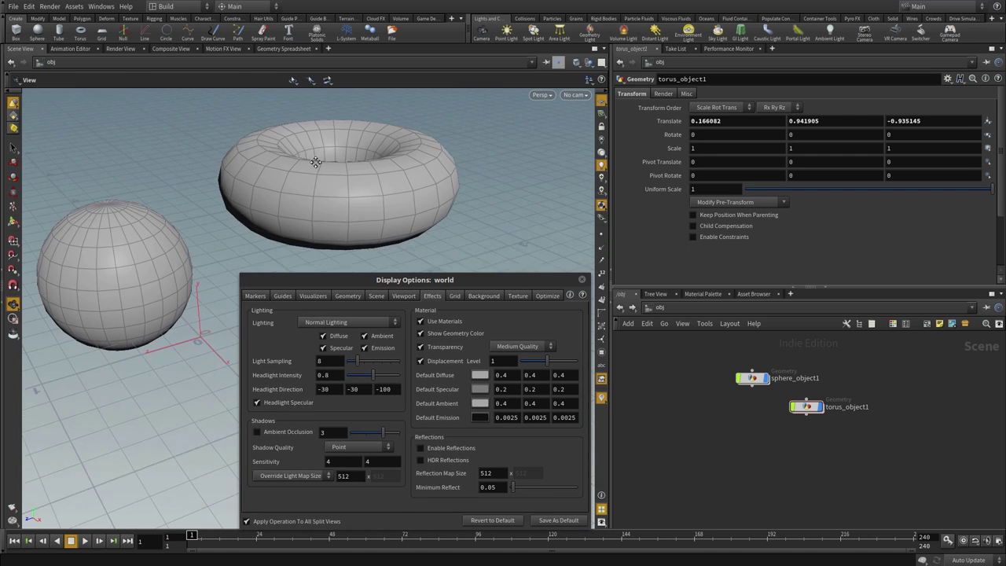
scroll(318, 180, "down", 2)
scroll(318, 180, "down", 1)
scroll(338, 192, "up", 2)
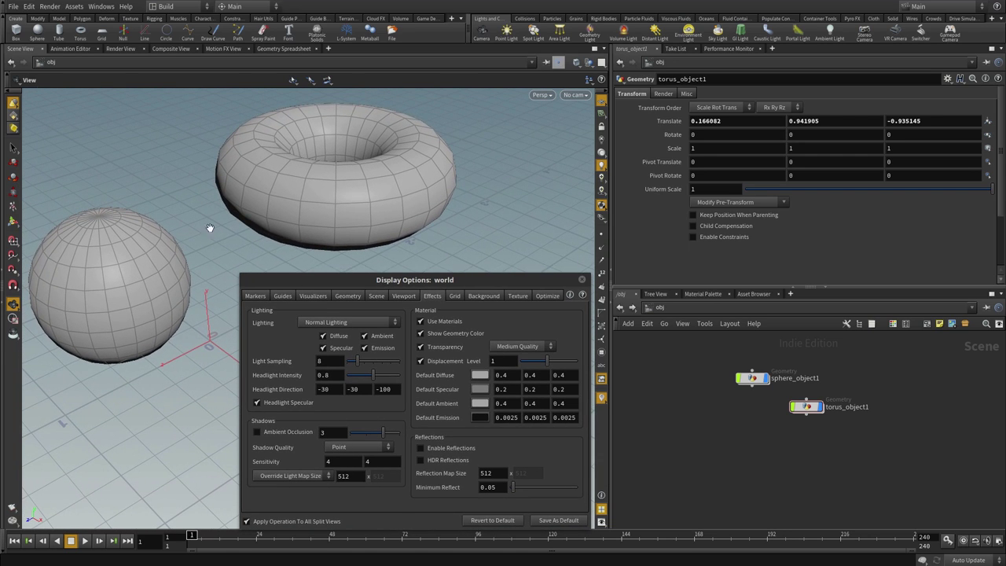
left_click_drag(393, 280, 409, 247)
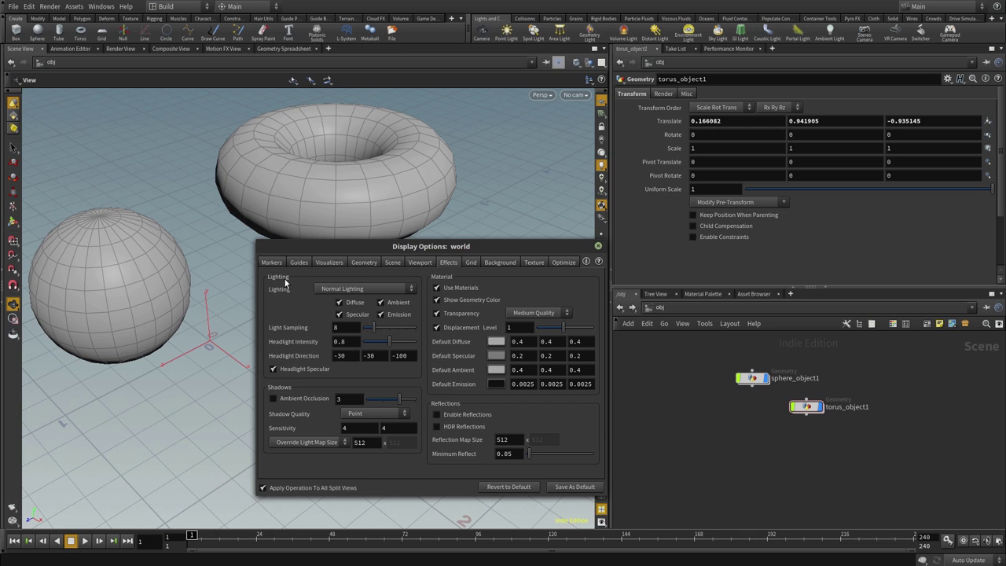
- Toggle Diffuse and Specular lighting off and back on, leaving both enabled
left_click(350, 304)
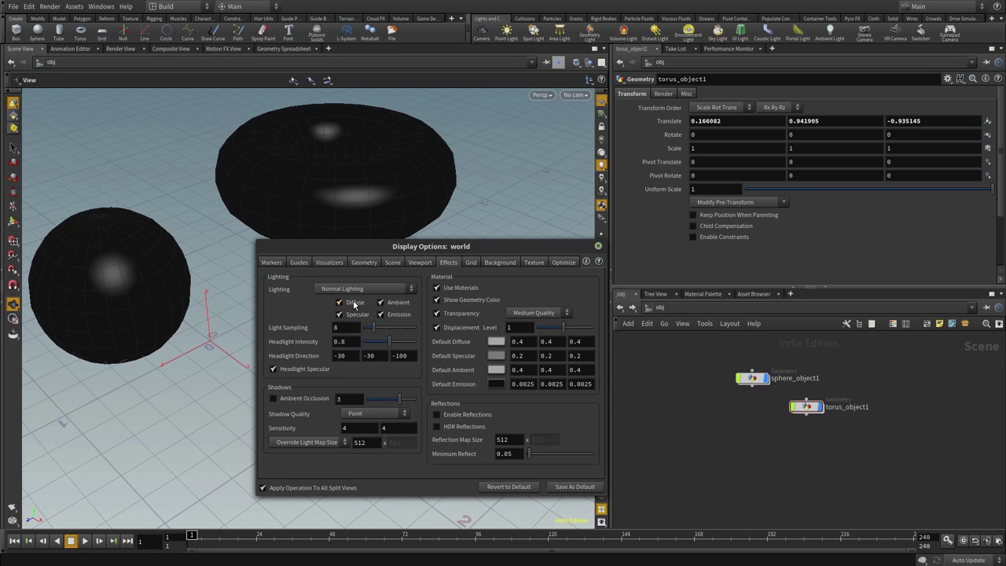
left_click(353, 303)
left_click(354, 303)
left_click(354, 304)
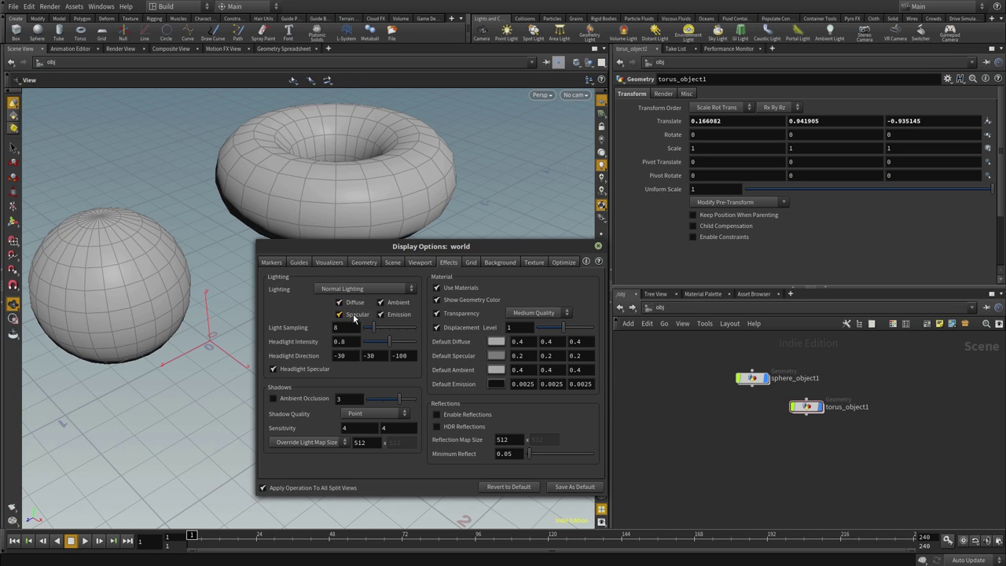
left_click(354, 315)
left_click(353, 316)
left_click(361, 316)
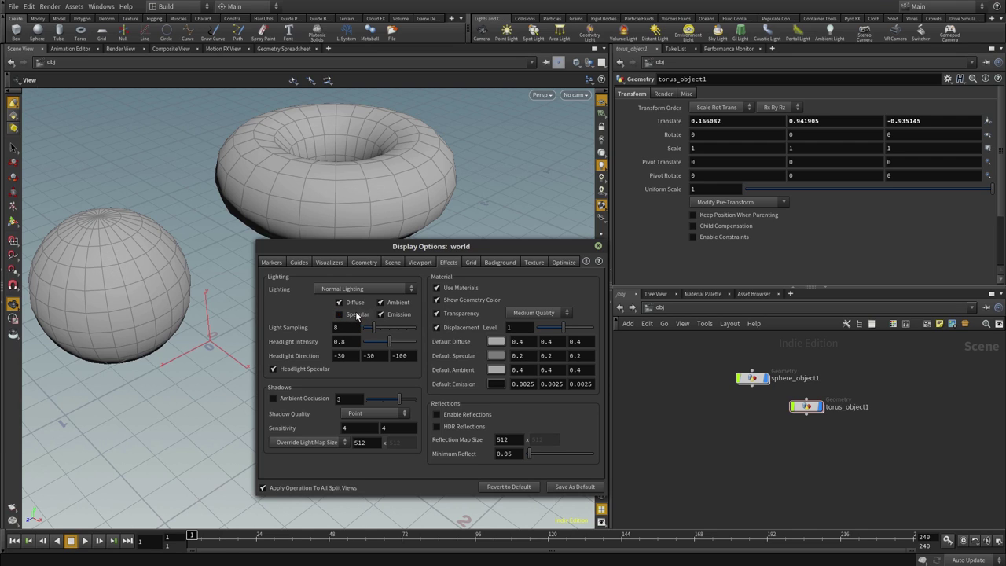
left_click(360, 315)
left_click(361, 315)
left_click(360, 315)
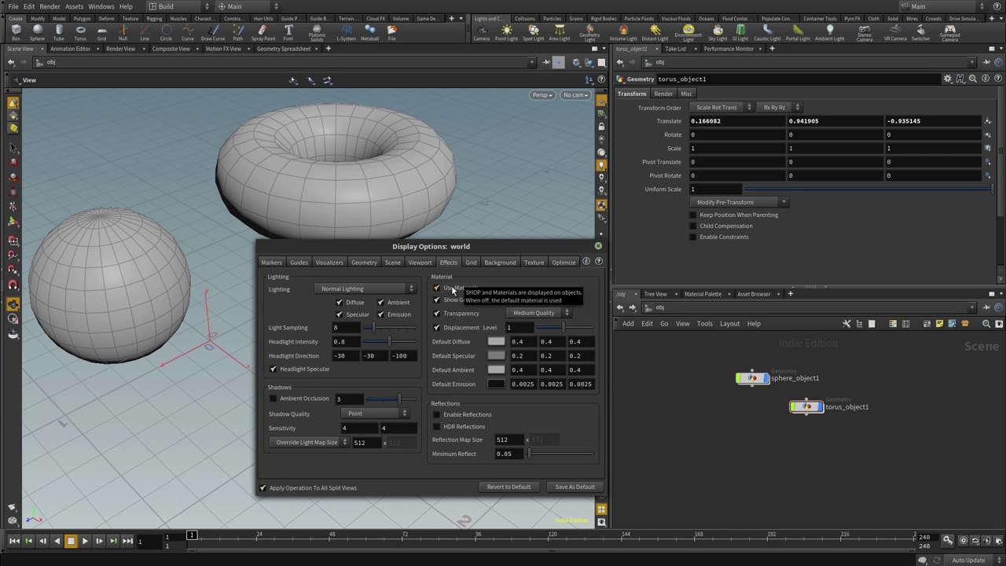
- Turn Use Materials off and back on
left_click_drag(519, 249, 487, 272)
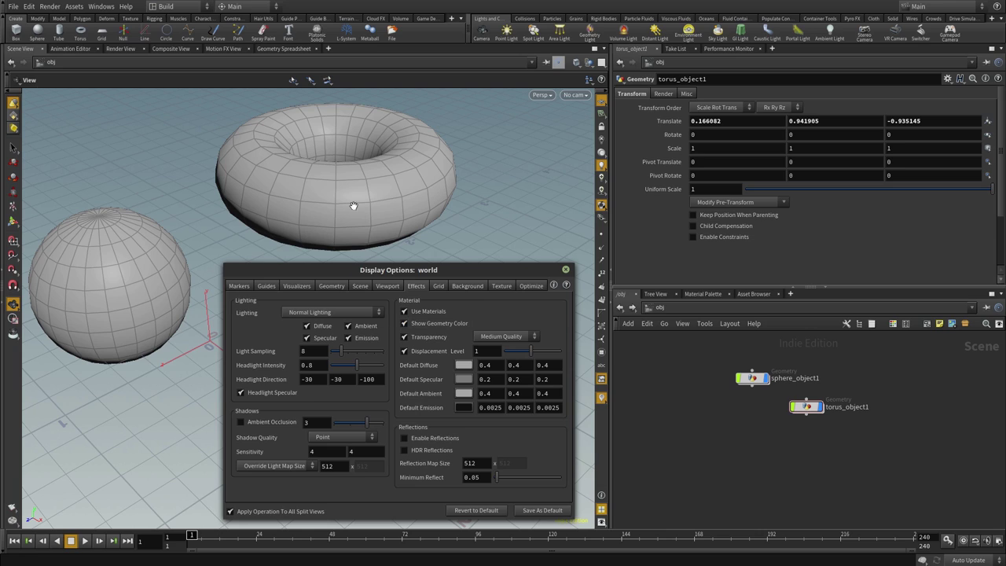
left_click(423, 312)
left_click(423, 312)
left_click(437, 286)
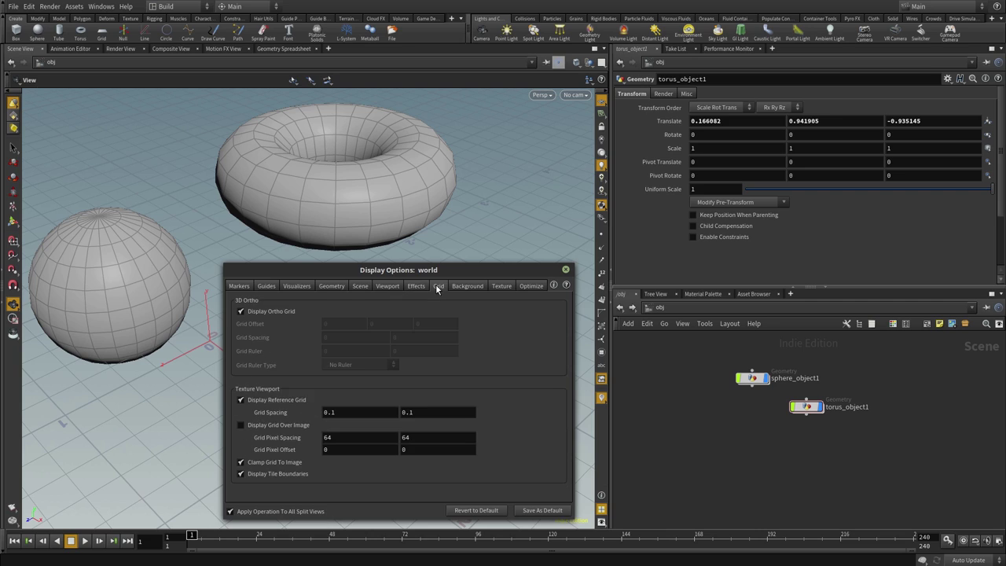
left_click(263, 312)
left_click(263, 311)
left_click(263, 311)
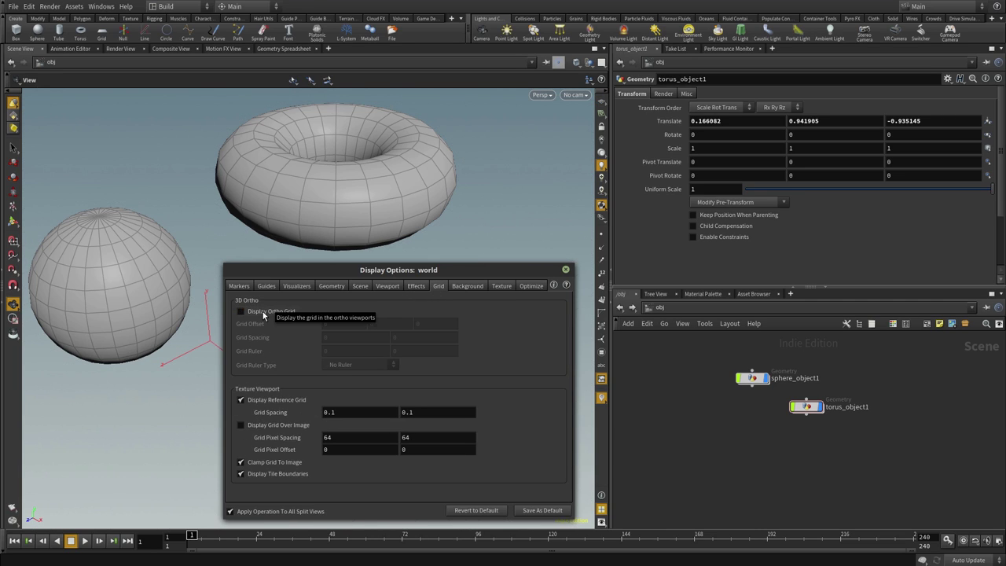
left_click(262, 311)
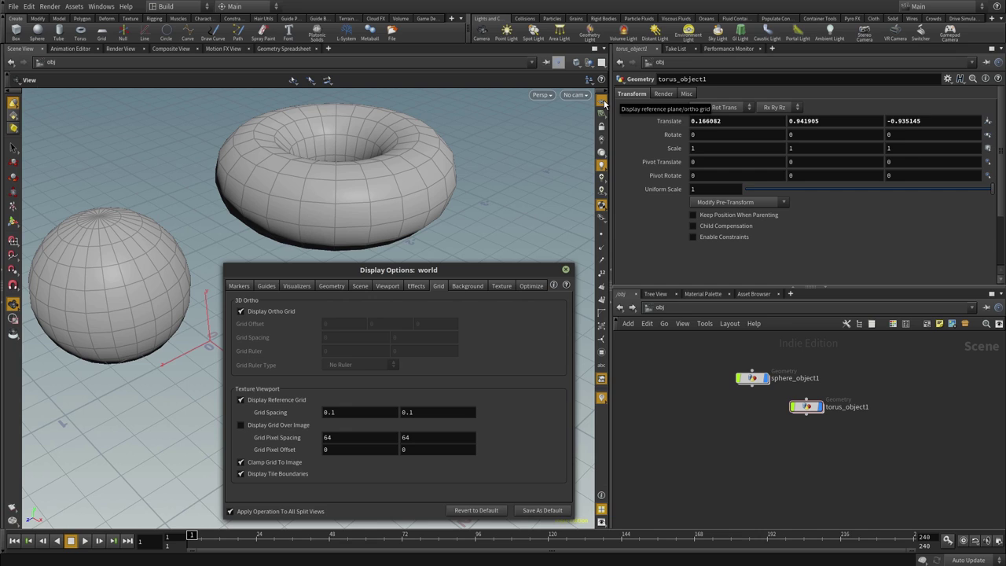
left_click(471, 286)
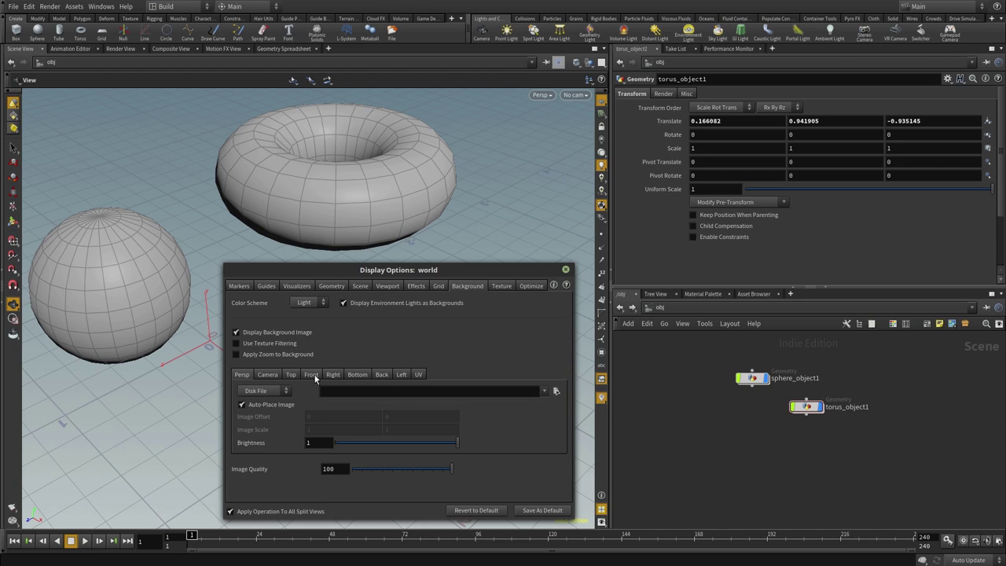
left_click(341, 390)
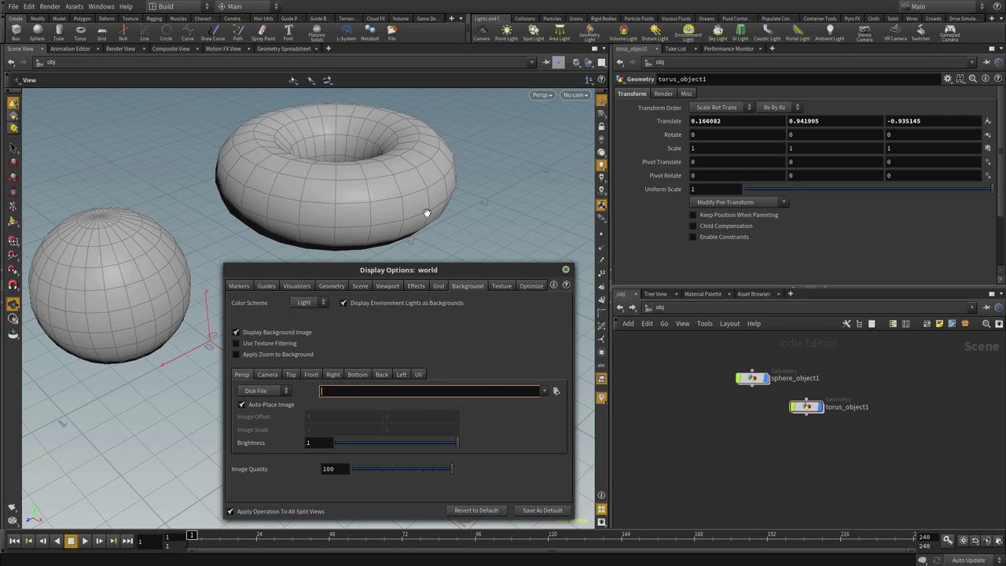
left_click(556, 391)
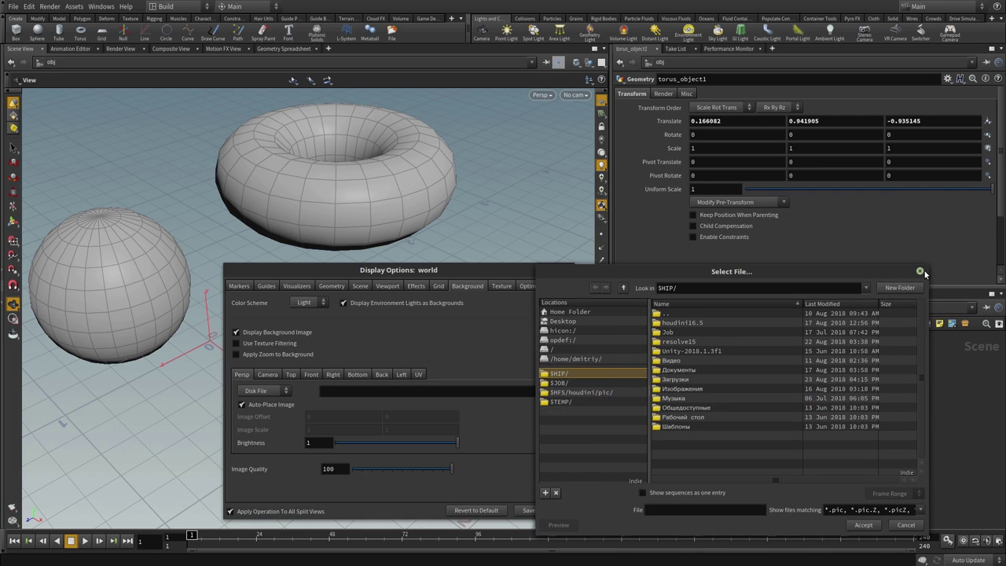
left_click(920, 271)
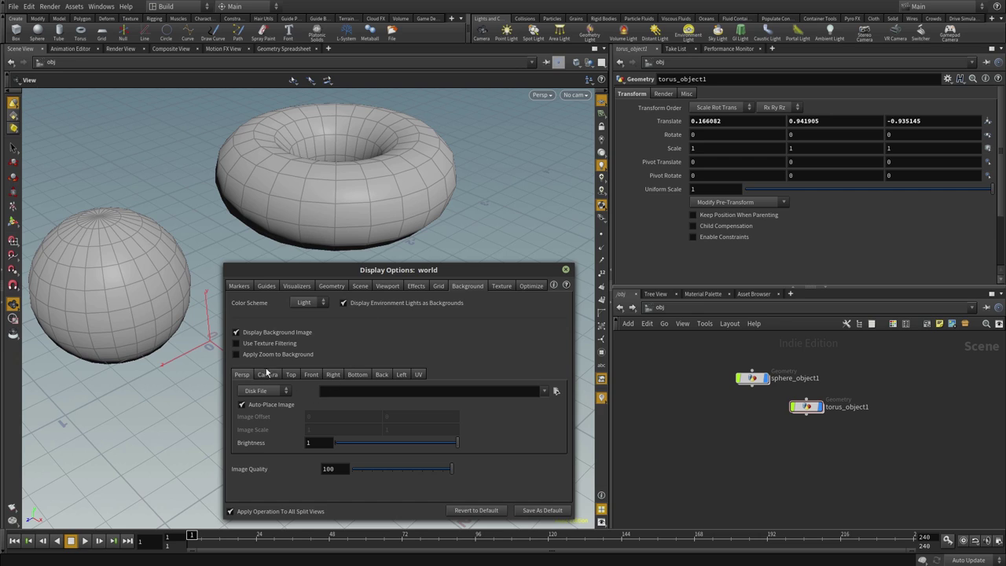
left_click(334, 390)
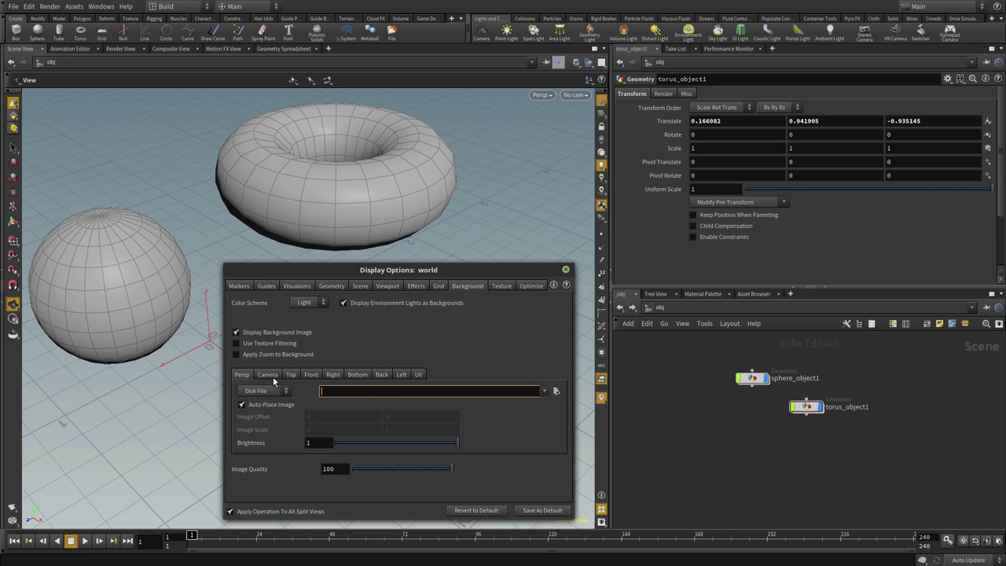
left_click(337, 376)
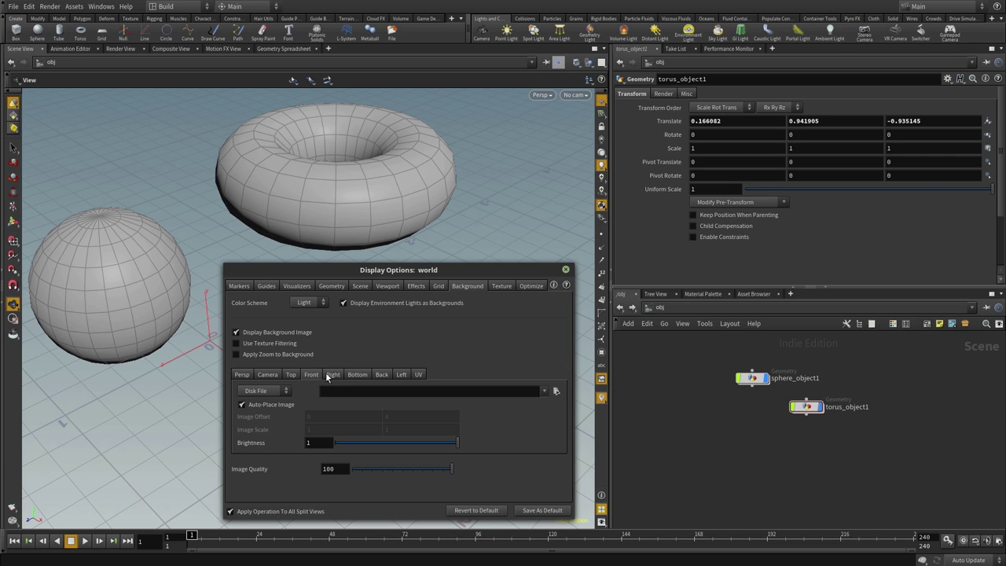
left_click(241, 375)
left_click(309, 304)
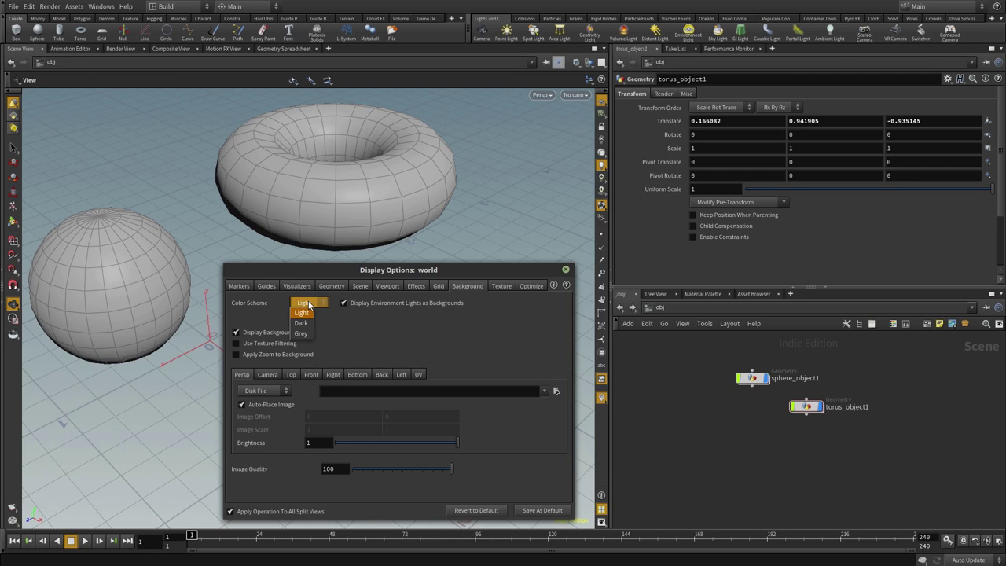
left_click(303, 313)
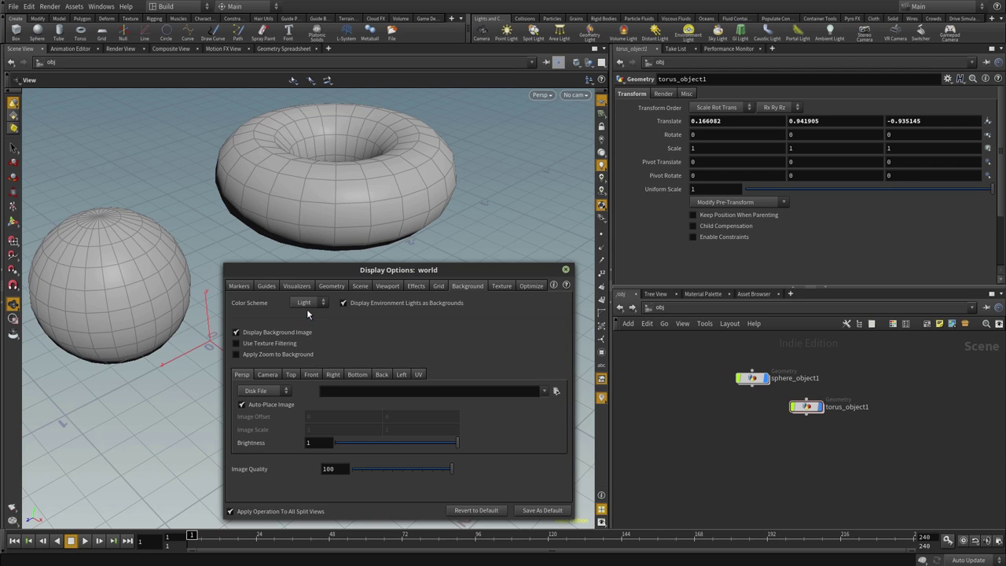
left_click(305, 304)
left_click(307, 323)
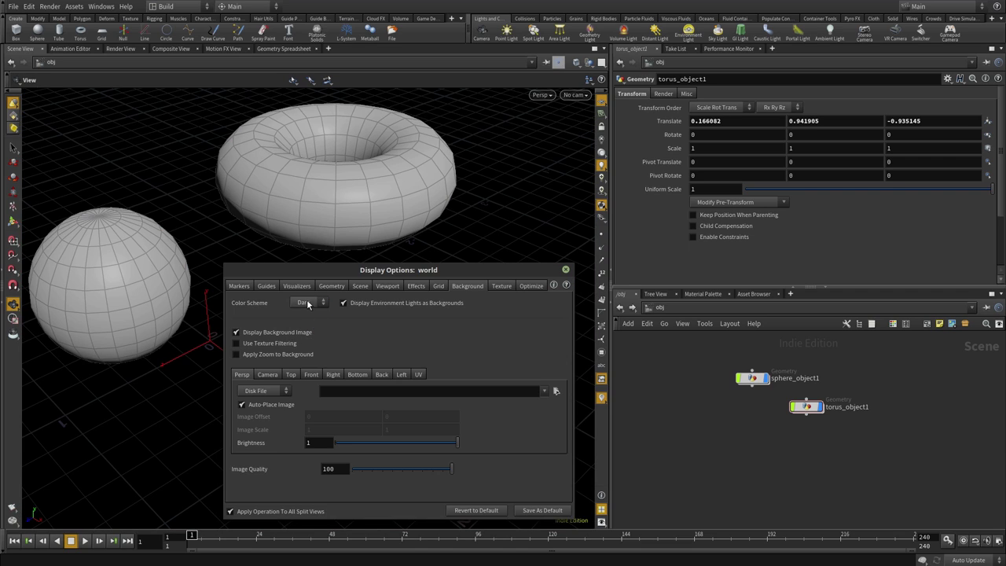
left_click(307, 302)
left_click(308, 319)
left_click(309, 303)
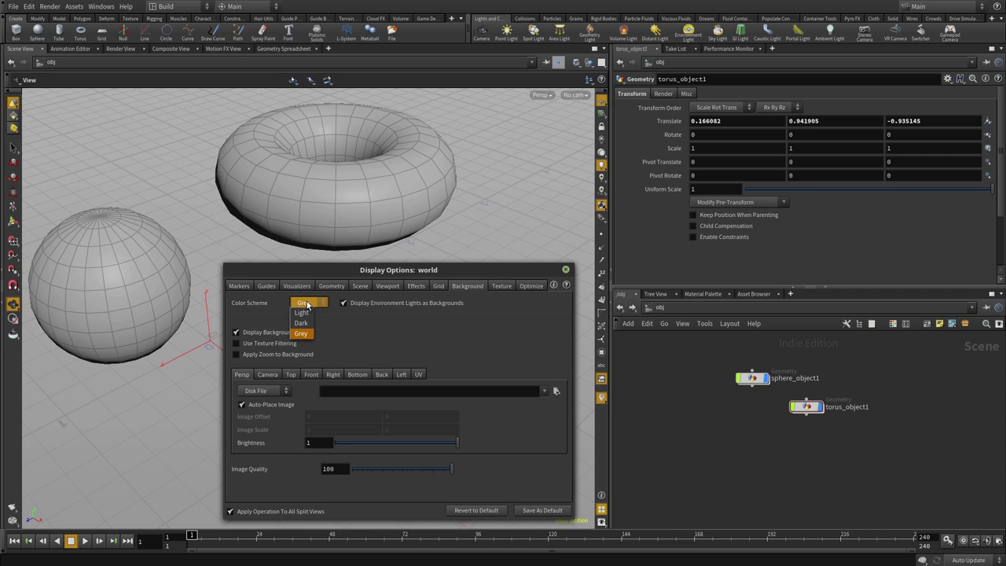
left_click(306, 312)
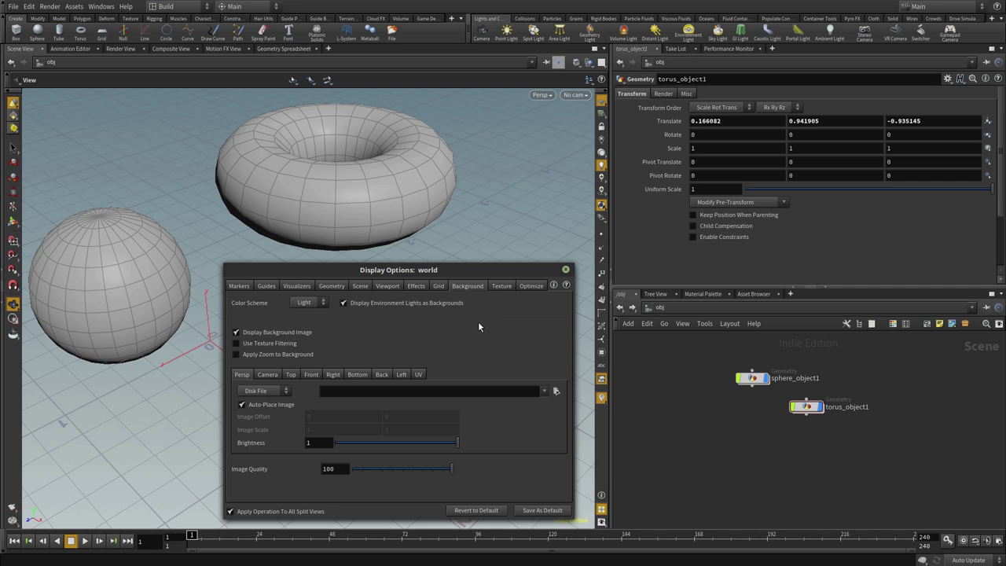
left_click(500, 286)
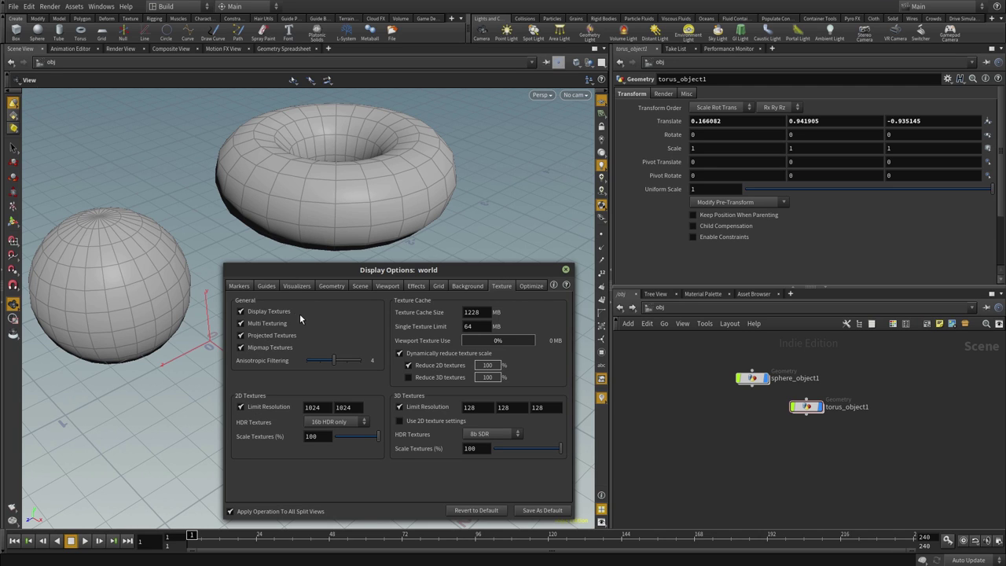
- Enable Display Textures and inspect the first 2D Limit Resolution value of 1024
left_click(254, 312)
double_click(328, 407)
left_click(327, 407)
left_click_drag(325, 408, 306, 408)
key("Return")
- Step between the two 2D Limit Resolution fields without changing them
double_click(326, 407)
key("Tab")
key("shift+Tab")
key("Tab")
key("shift+Tab")
- On the Optimize page, toggle Remove Backfaces on then off, and nudge the dialog up
left_click(531, 285)
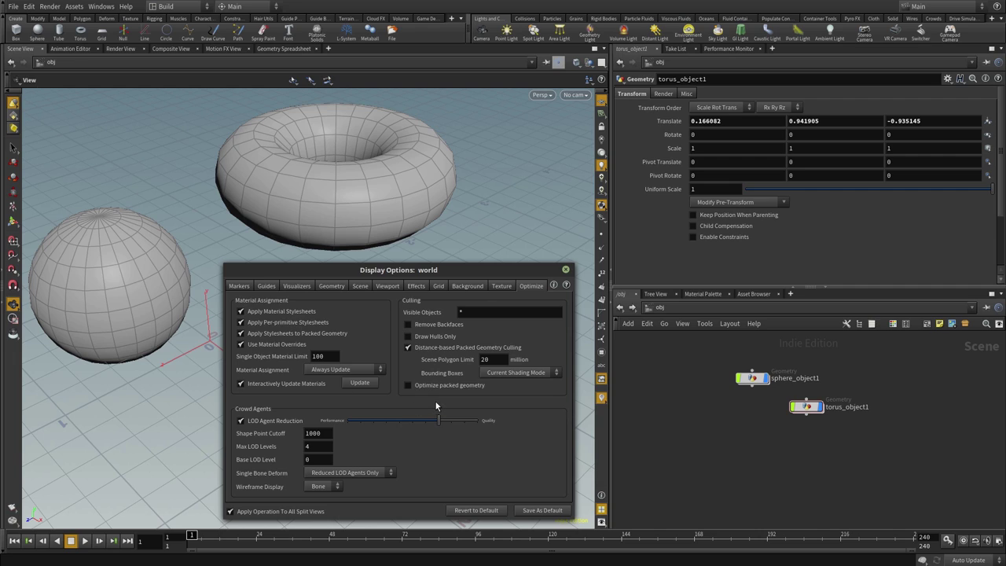
left_click(427, 327)
left_click(427, 327)
left_click(408, 324)
mouse_move(468, 348)
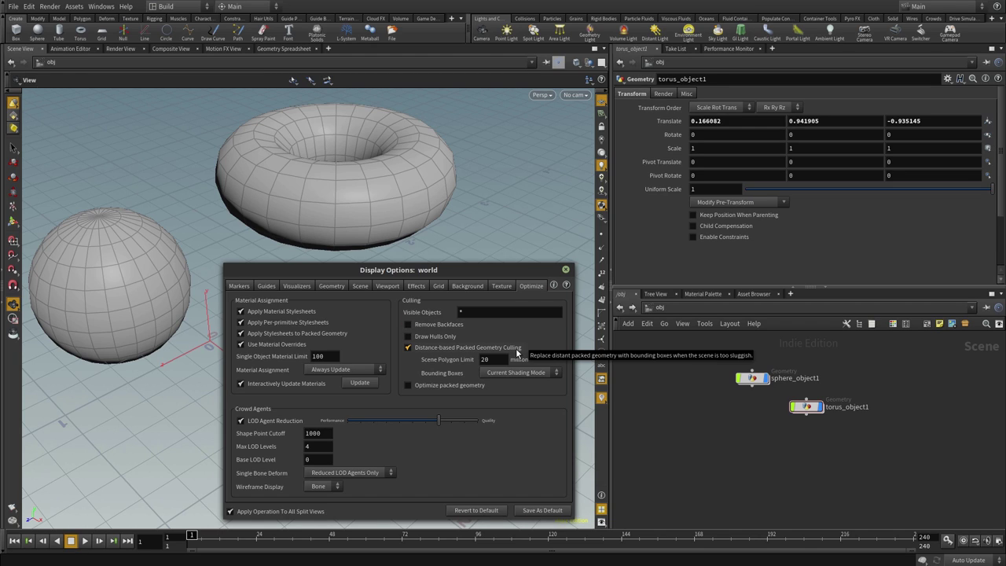
left_click_drag(493, 268, 496, 253)
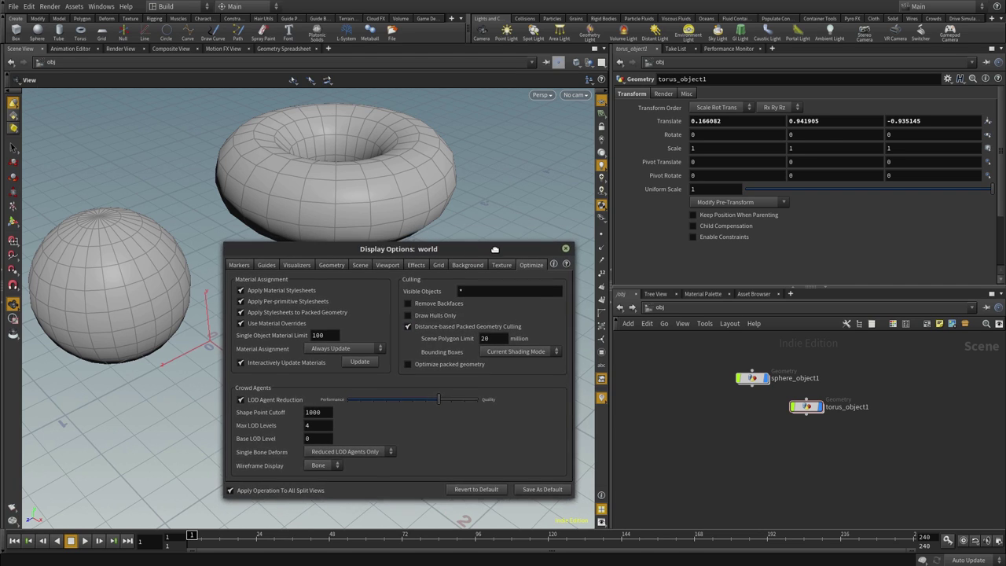
- On the Markers page, turn point Markers on and then off again
left_click(239, 272)
left_click(249, 314)
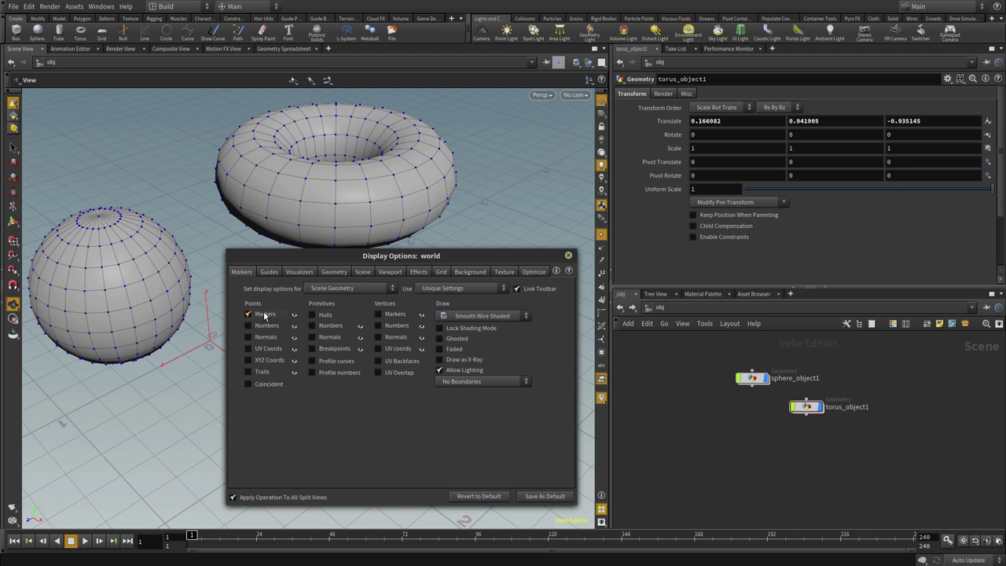
left_click(265, 314)
- Browse the Guides and Visualizers pages, then return to Markers
left_click(269, 271)
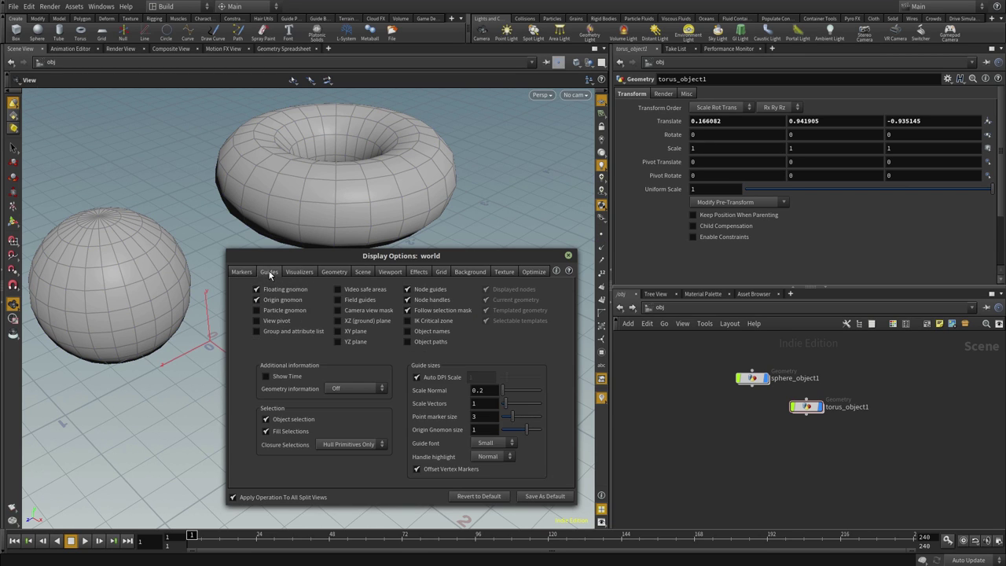
left_click(244, 273)
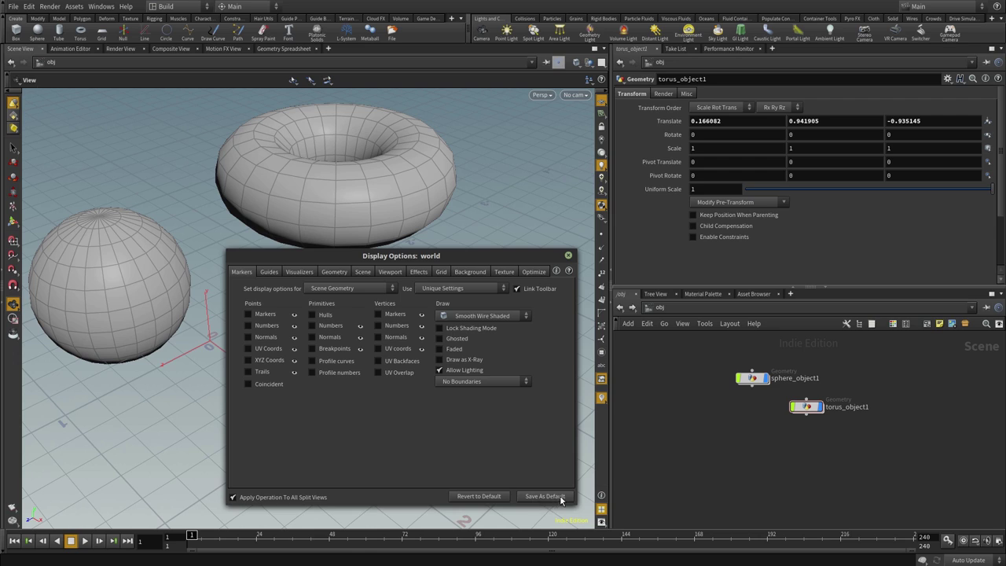
left_click(299, 272)
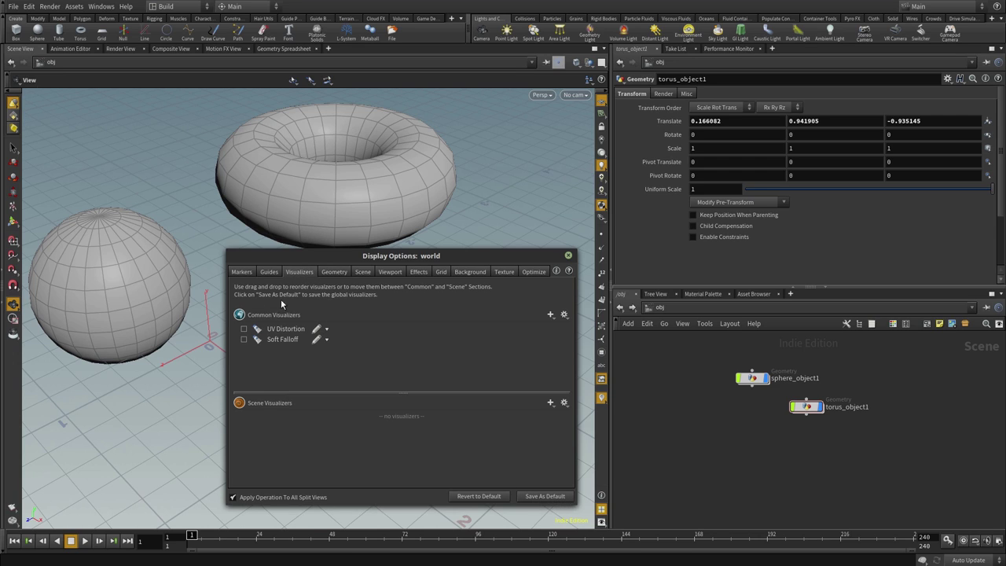
left_click(269, 271)
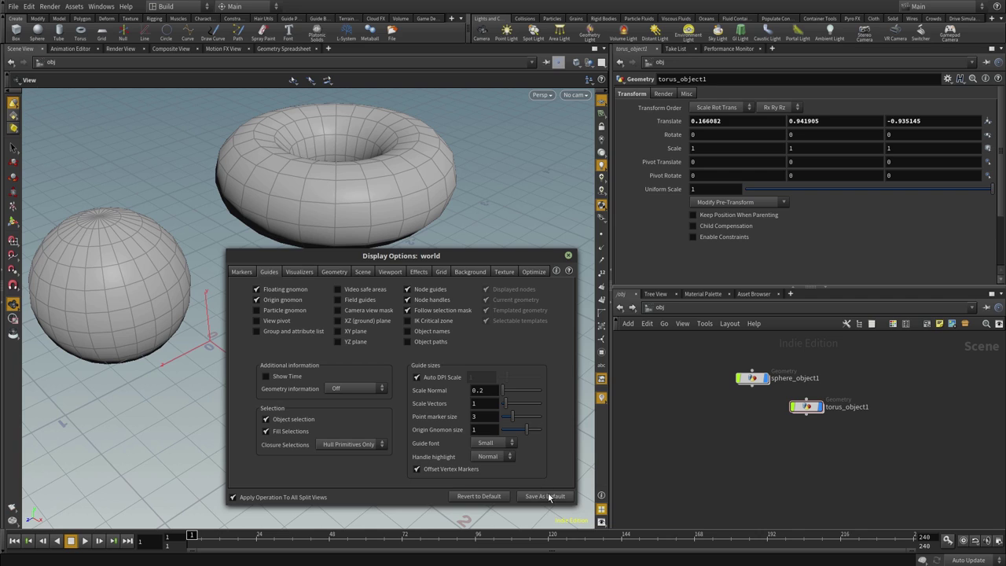
left_click(300, 272)
left_click(241, 271)
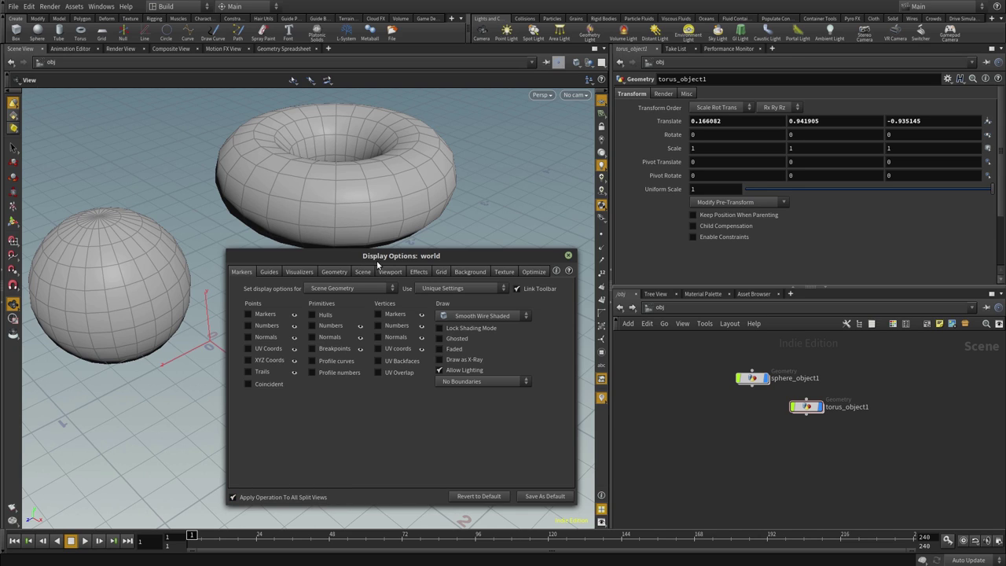
- Toggle Apply Operation To All Split Views off and back on
left_click(265, 500)
left_click(260, 498)
left_click_drag(512, 255, 504, 242)
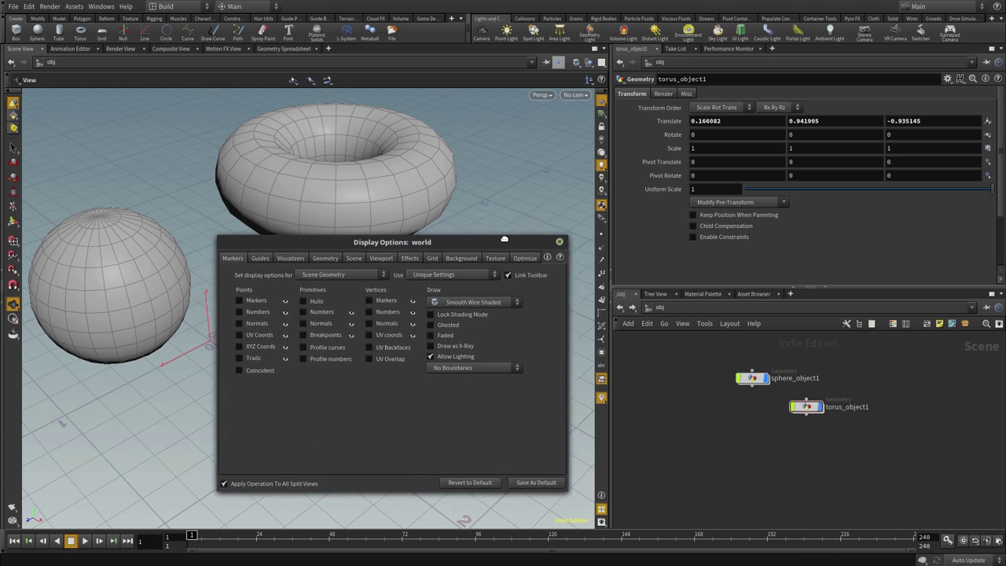
- Close Display Options, pan, orbit and dolly around the torus, then list Other Networks from obj
left_click(561, 242)
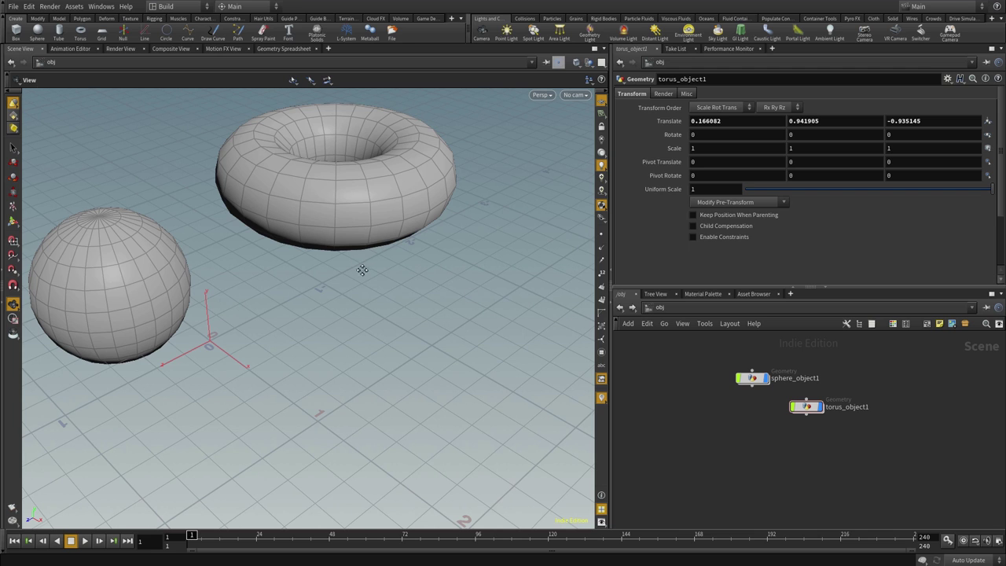
middle_click_drag(360, 270, 472, 367)
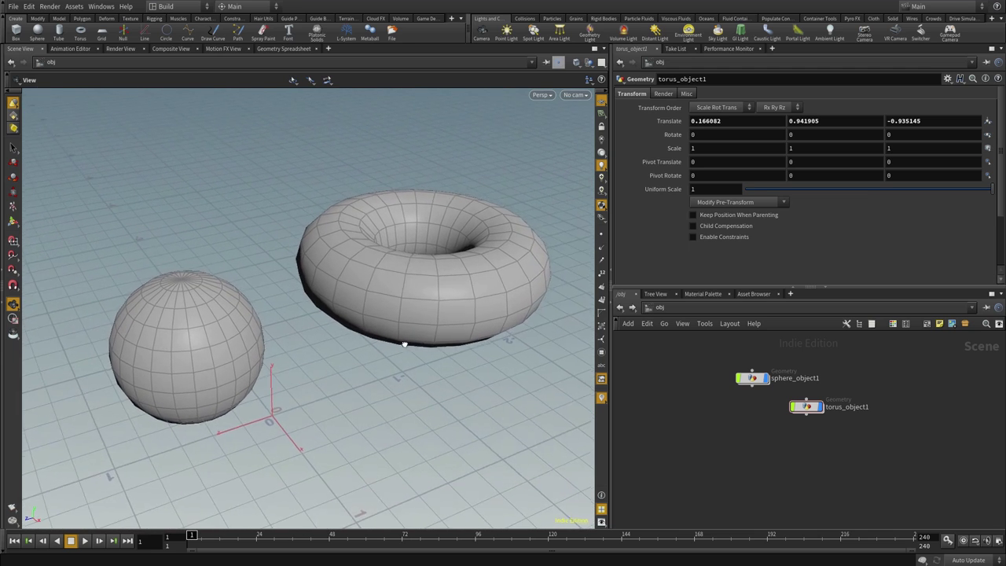
left_click_drag(446, 364, 376, 338)
scroll(383, 357, "down", 1)
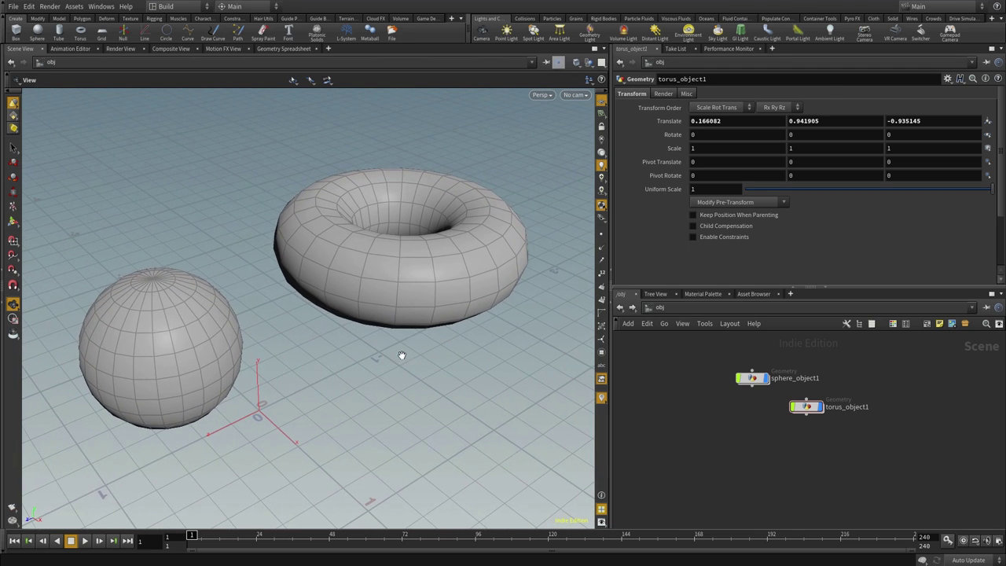
scroll(400, 353, "down", 2)
scroll(395, 348, "down", 1)
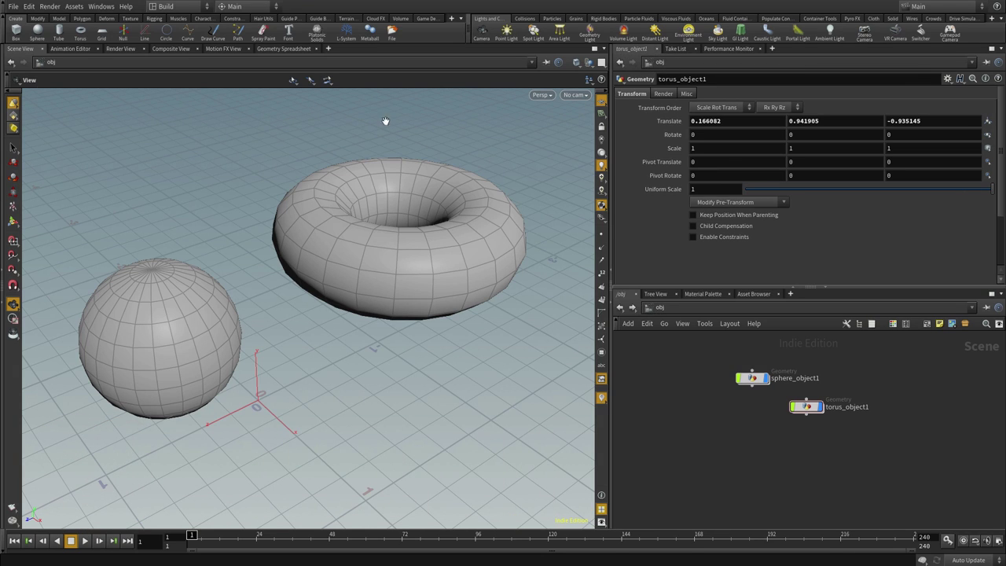
left_click(660, 308)
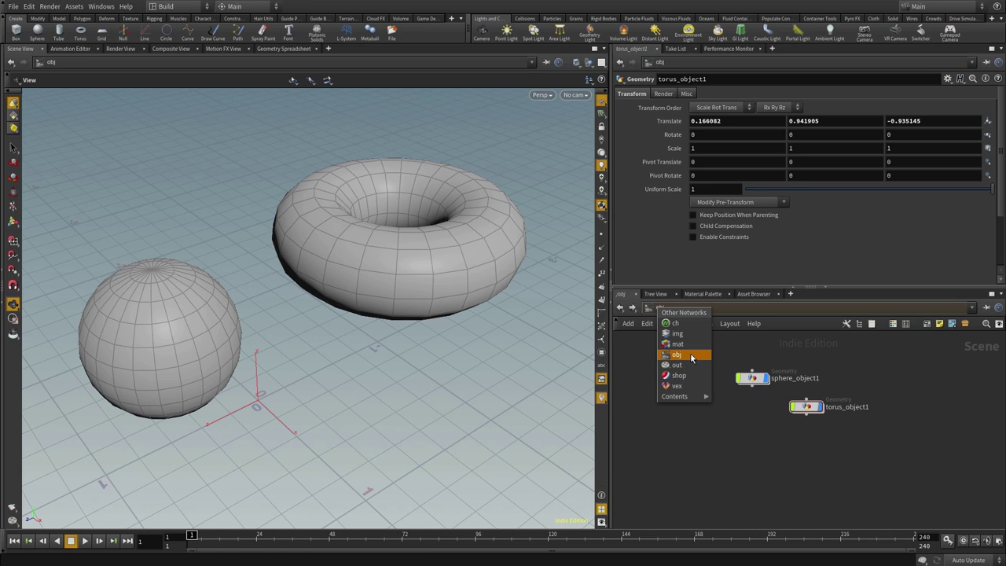
- Jump briefly to the mat network, then display the empty img compositing network
left_click(691, 356)
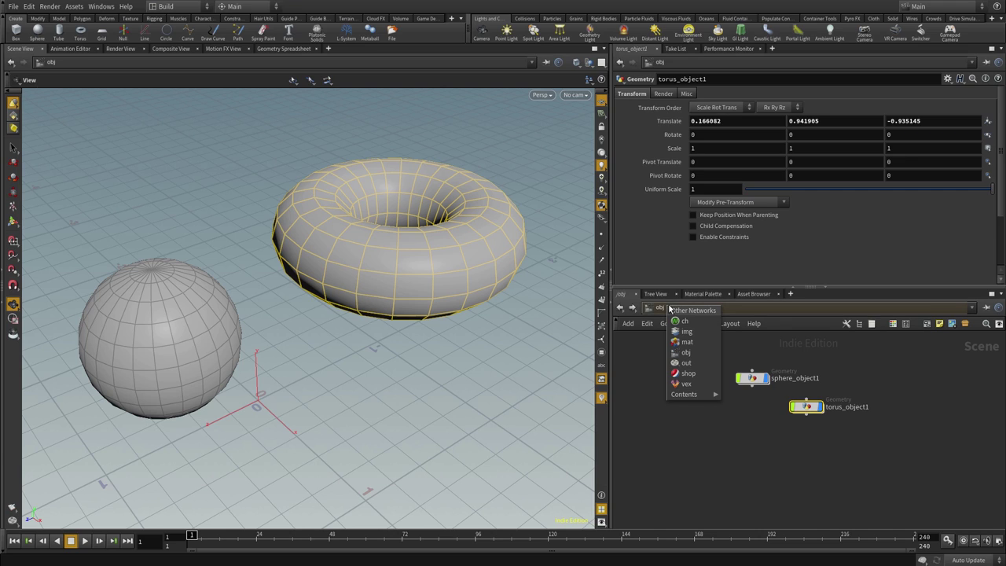
left_click(699, 346)
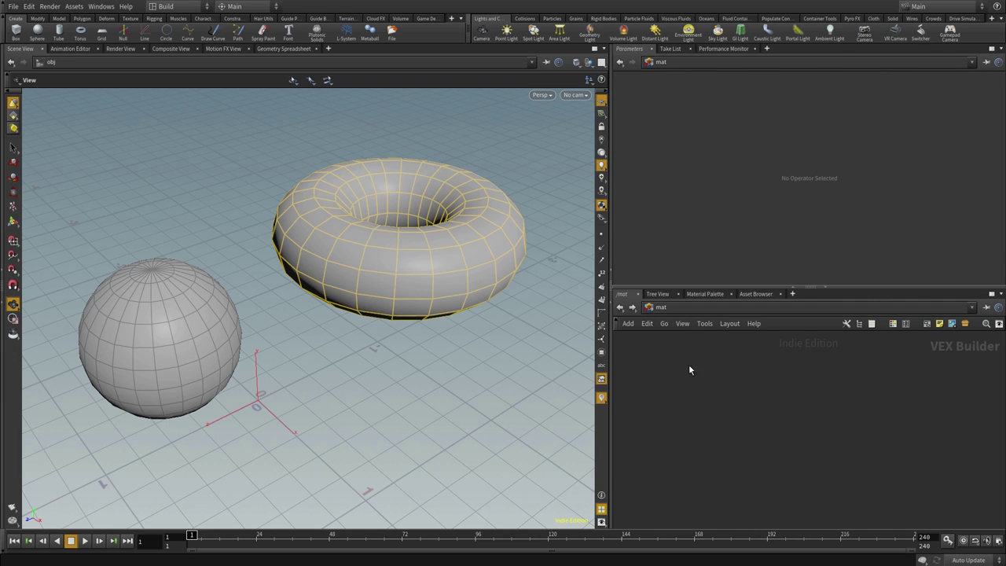
left_click(665, 308)
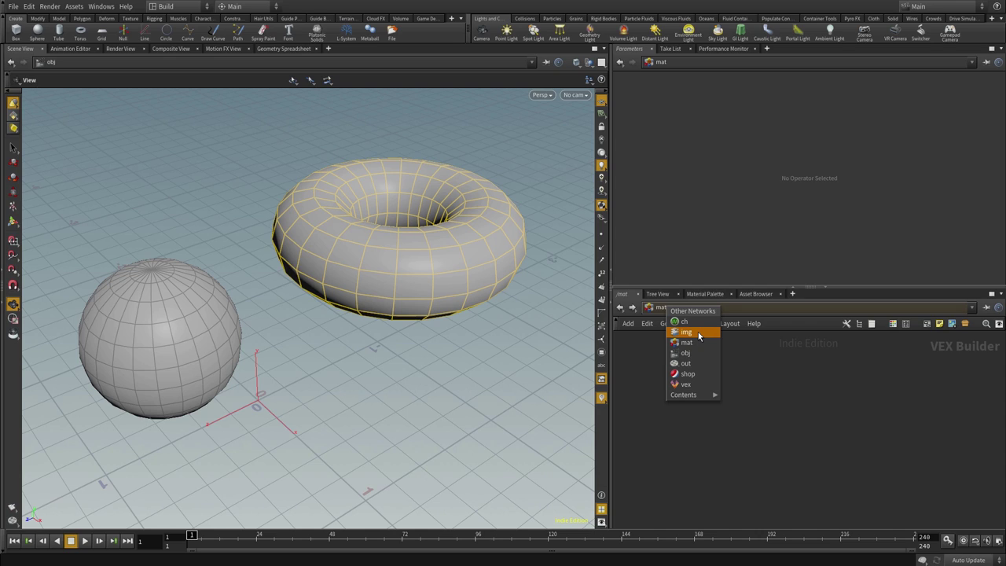
left_click(691, 332)
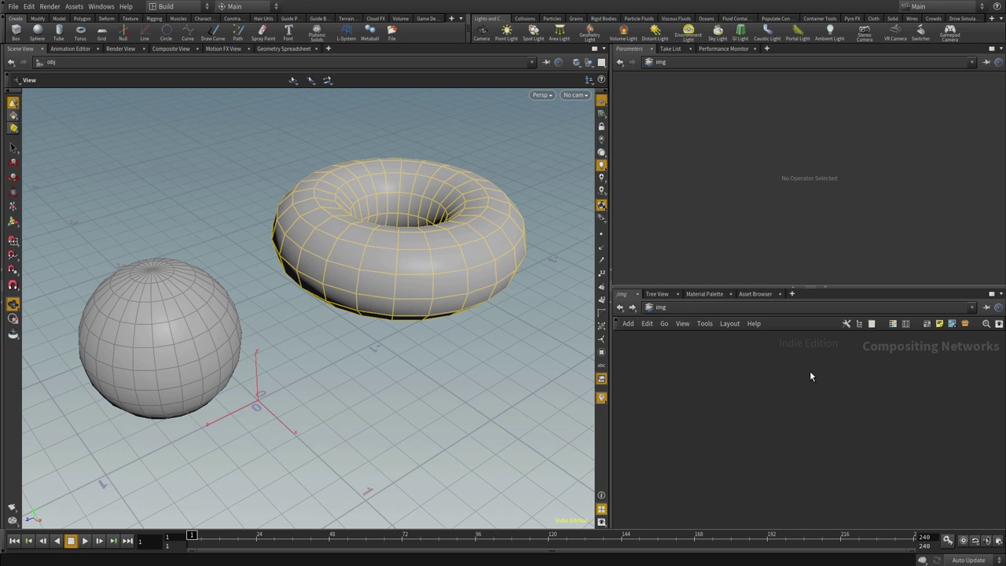
- Pick ch from the Other Networks list to show the empty Motion FX network
left_click(677, 308)
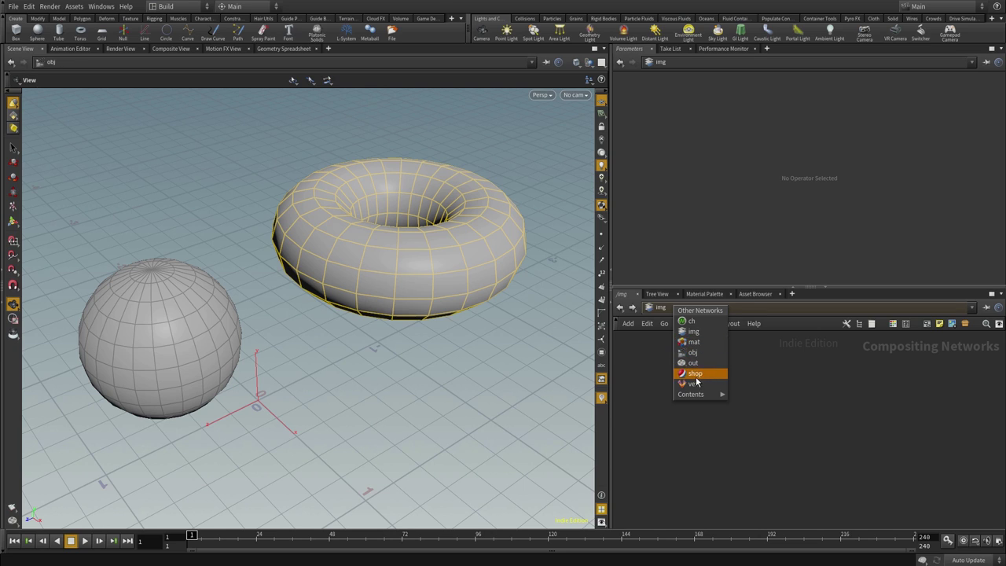
left_click(703, 321)
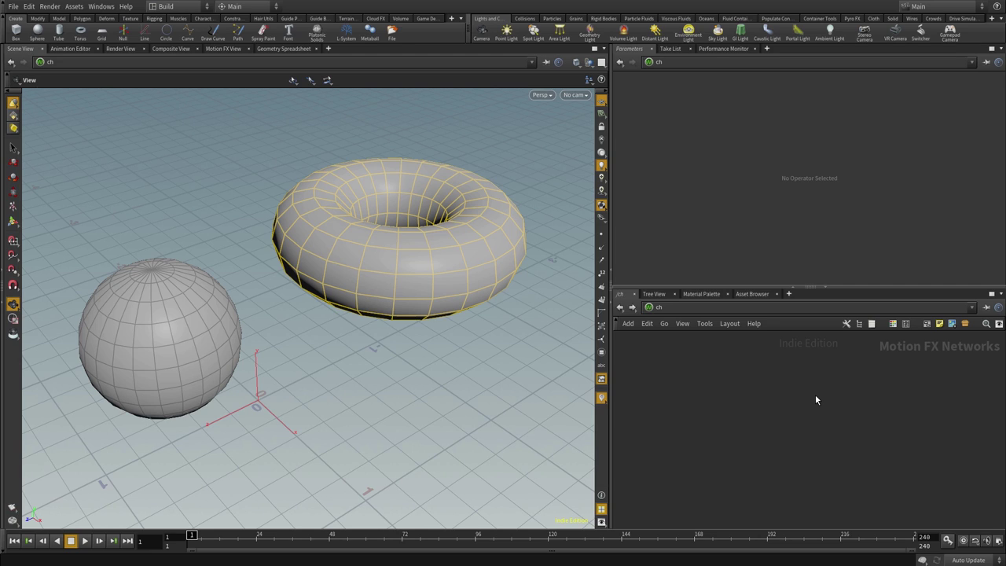
- Choose obj from the Other Networks list to see torus_object1 and sphere_object1 again
left_click(670, 309)
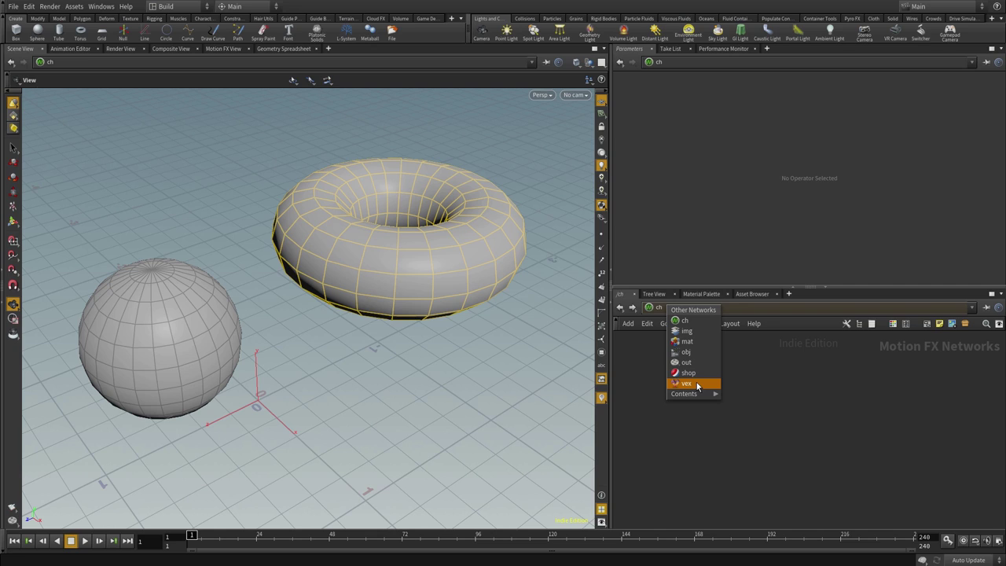
left_click(783, 393)
left_click(660, 307)
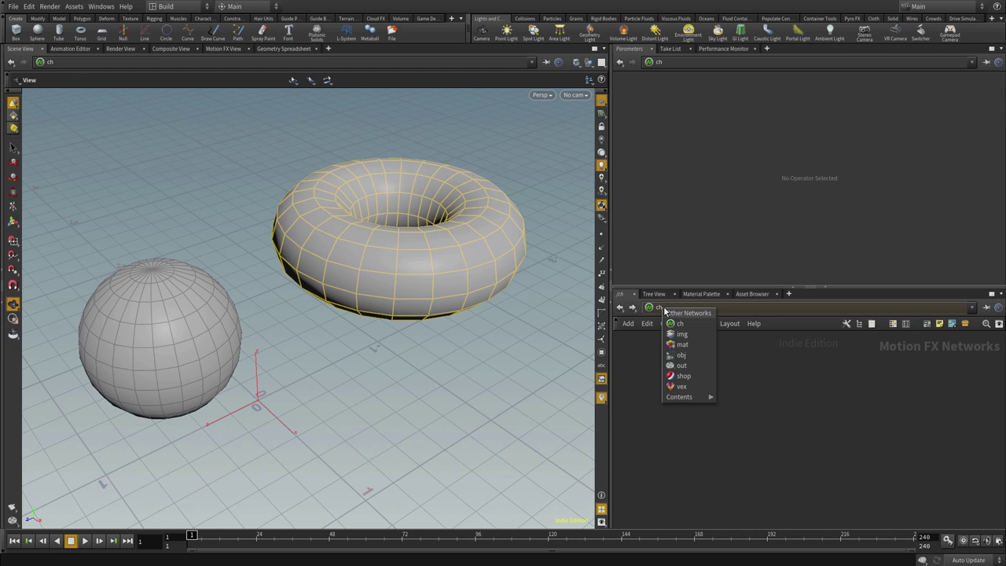
left_click(685, 354)
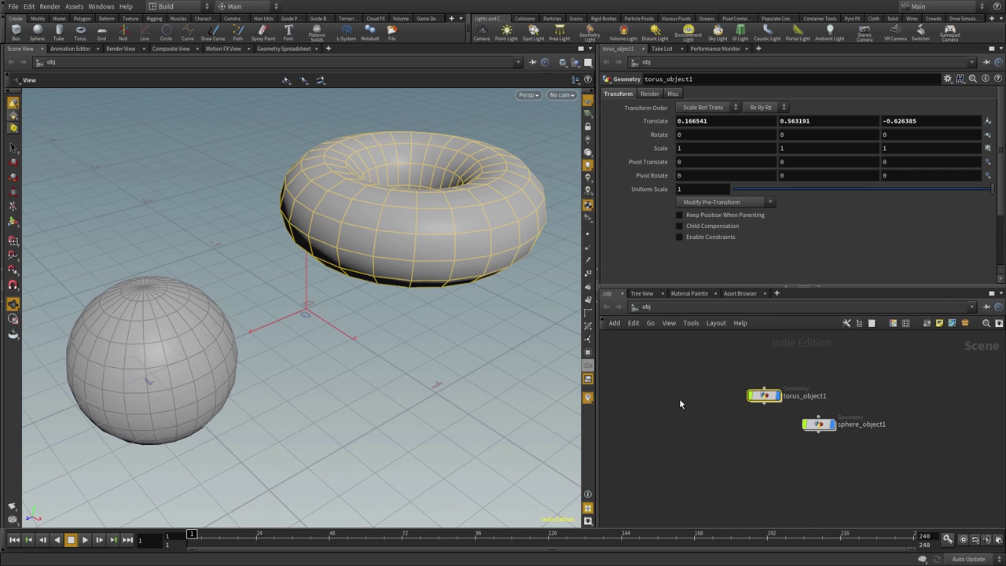
- Deselect the torus and drag the Parameters/Network Editor divider upward to enlarge the node area
left_click(690, 417)
left_click(650, 308)
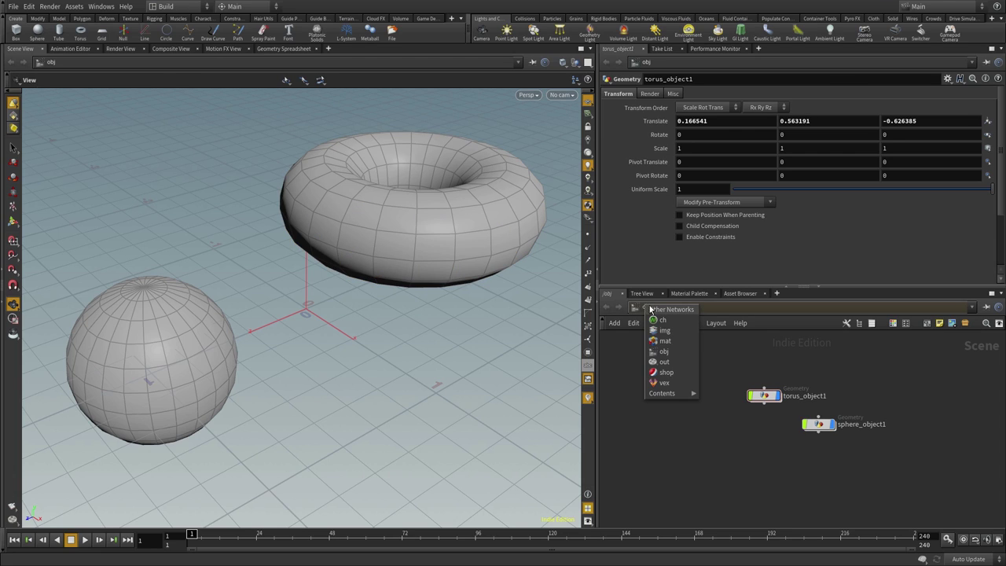
left_click(730, 361)
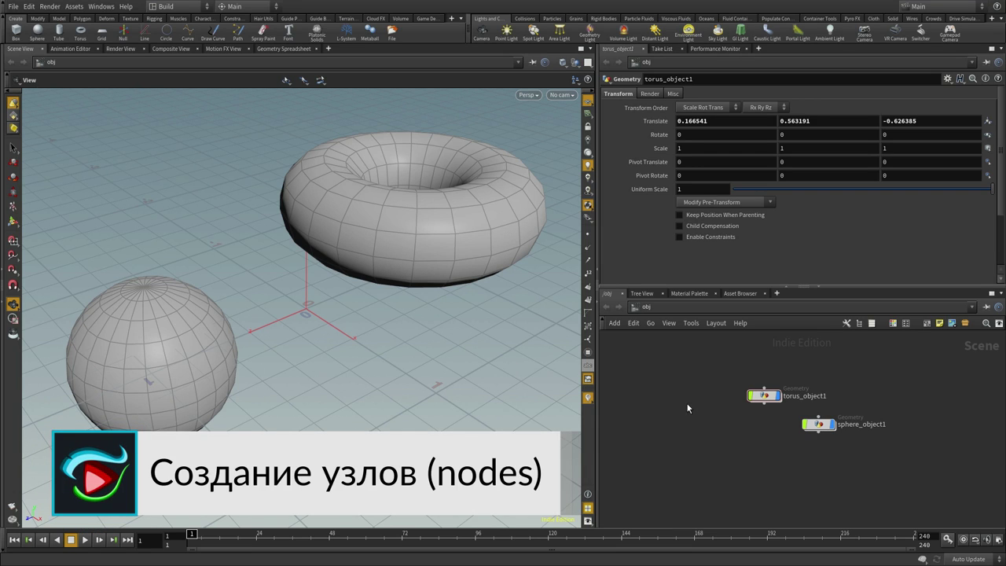
key("Tab")
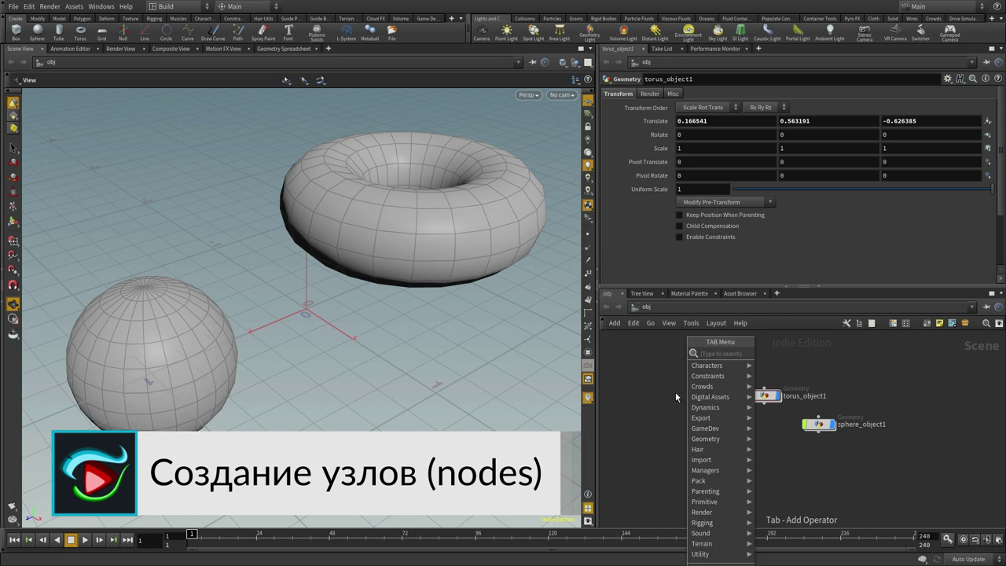
key("Escape")
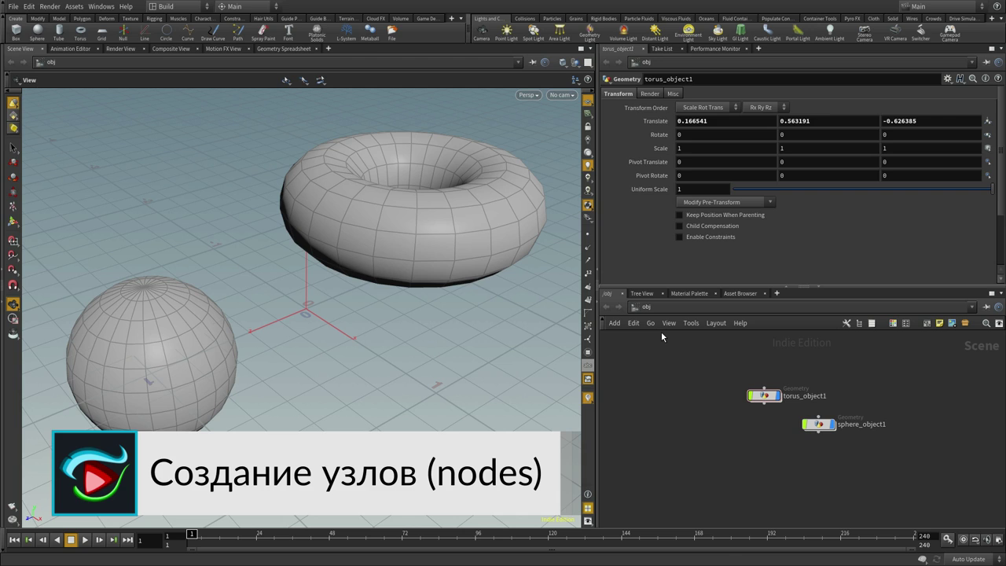
key("Tab")
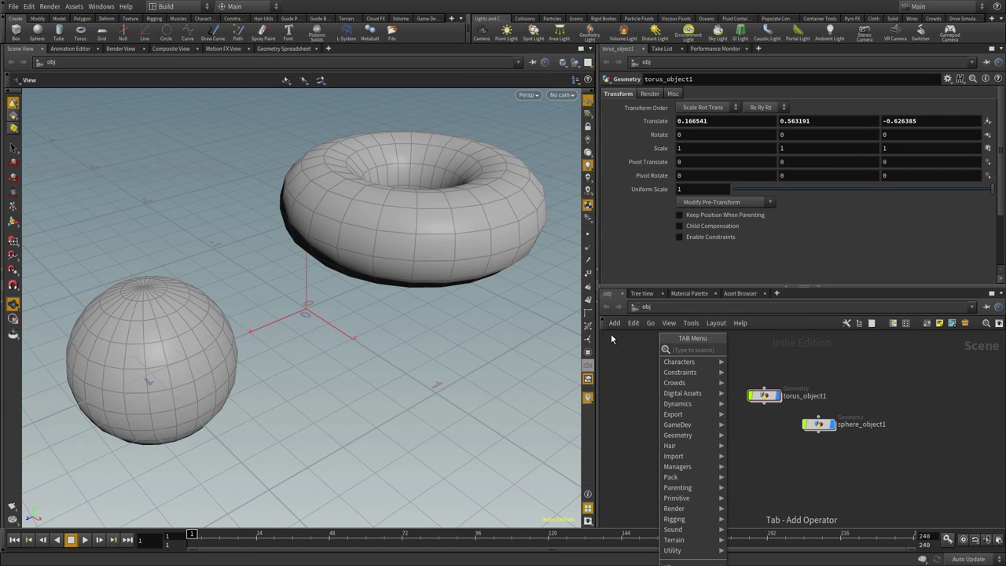
left_click(853, 285)
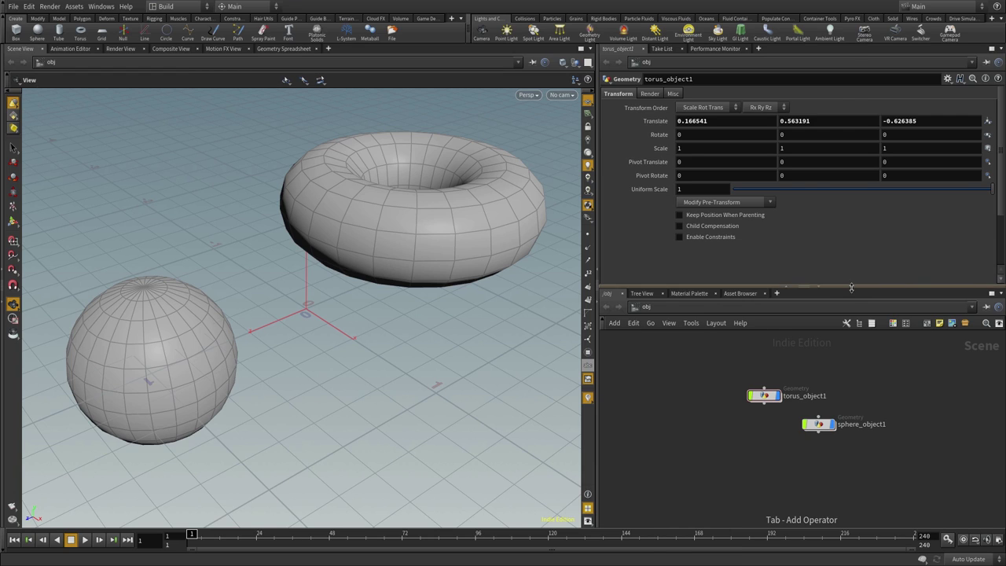
left_click_drag(852, 287, 840, 209)
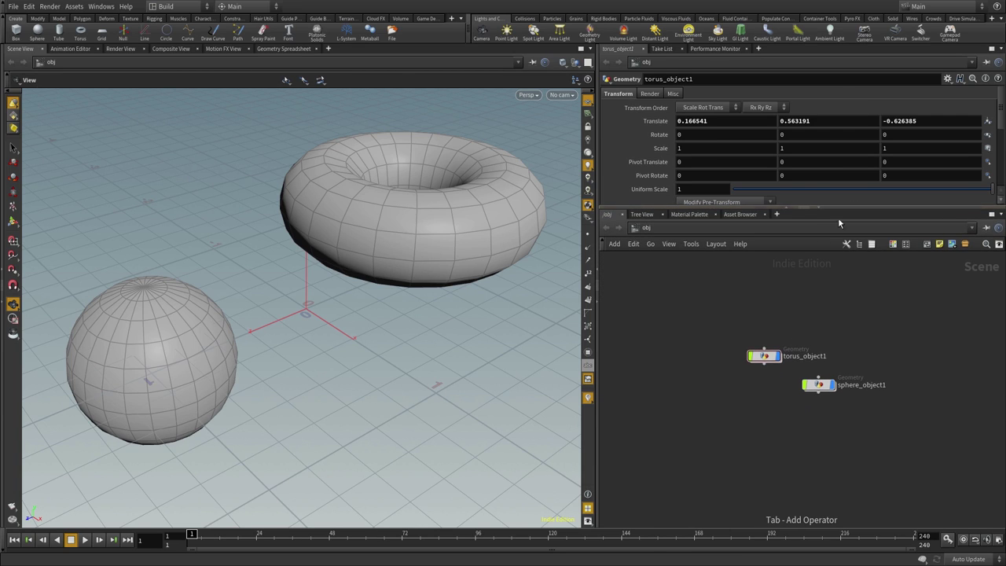
key("Tab")
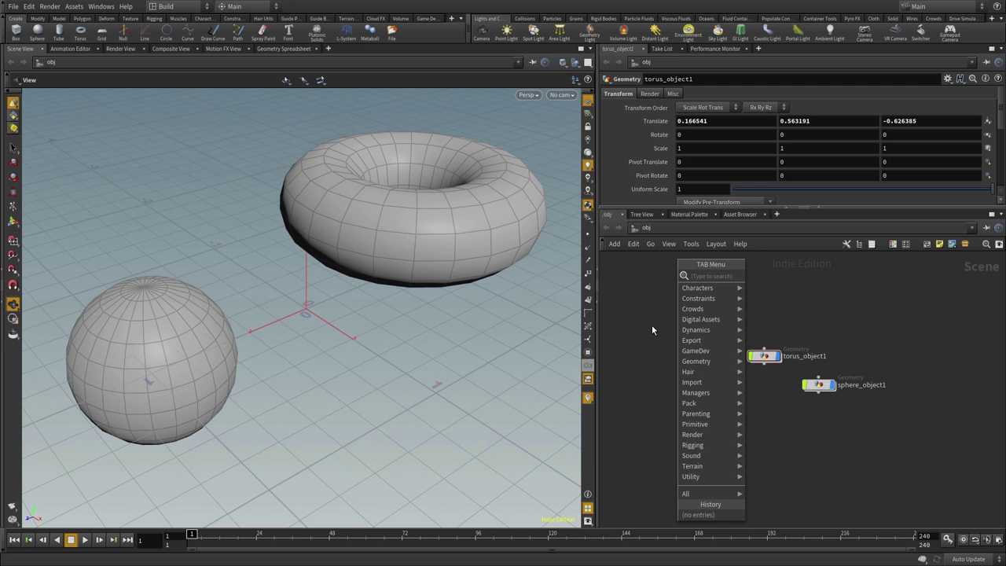
type("geo")
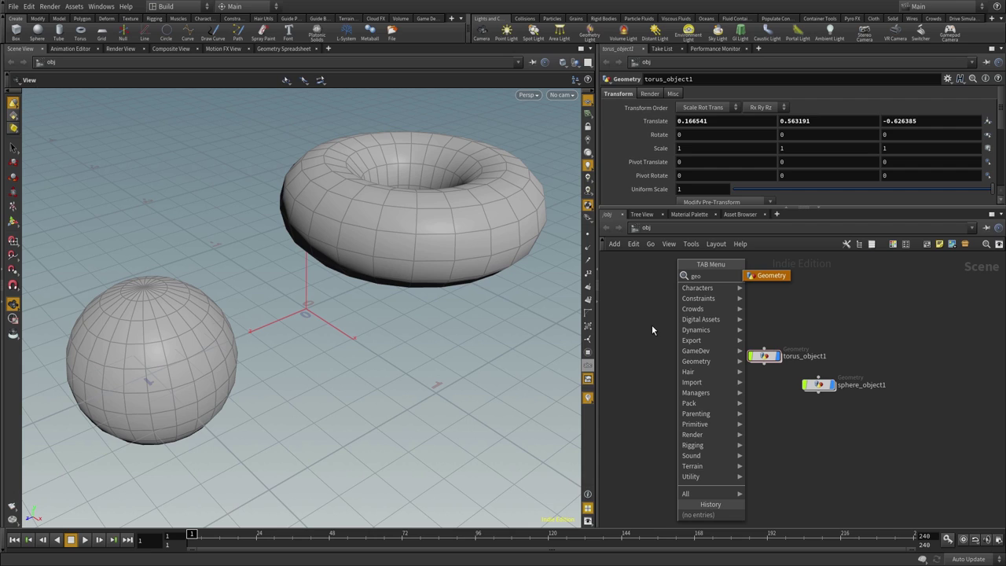
type("metry")
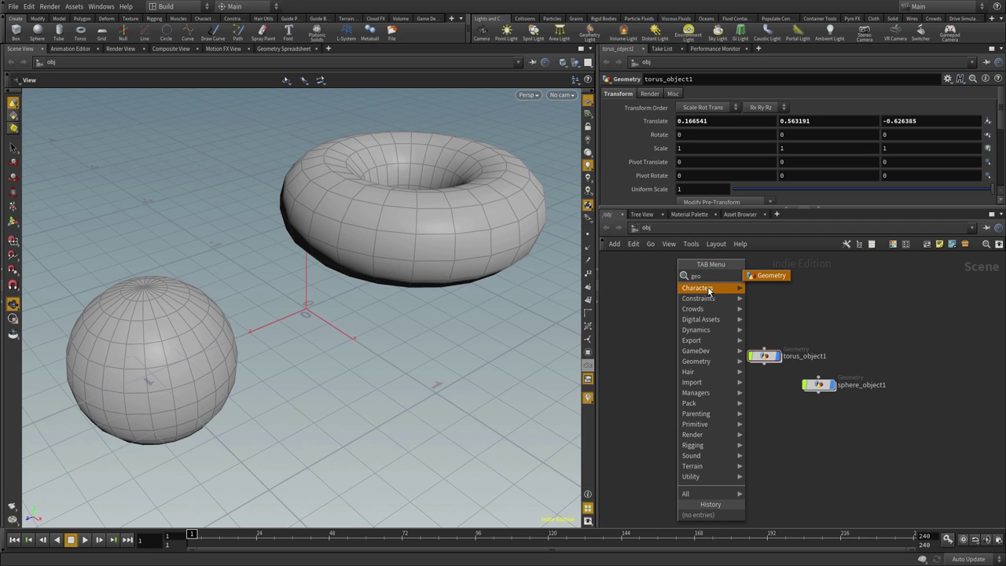
type("m")
key("Escape")
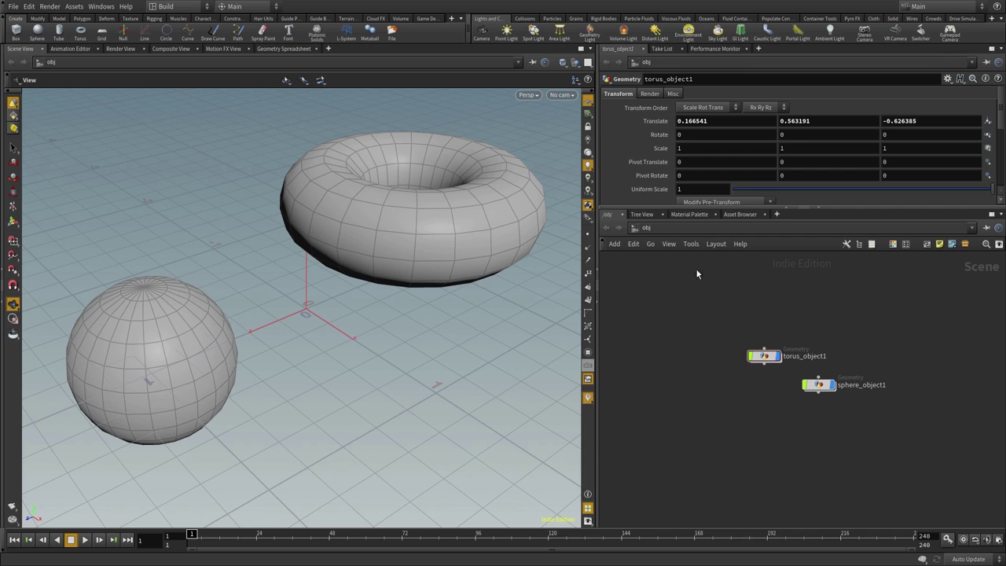
- Visit the img and mat networks, opening the Tab menu in each, then return to obj
left_click(649, 228)
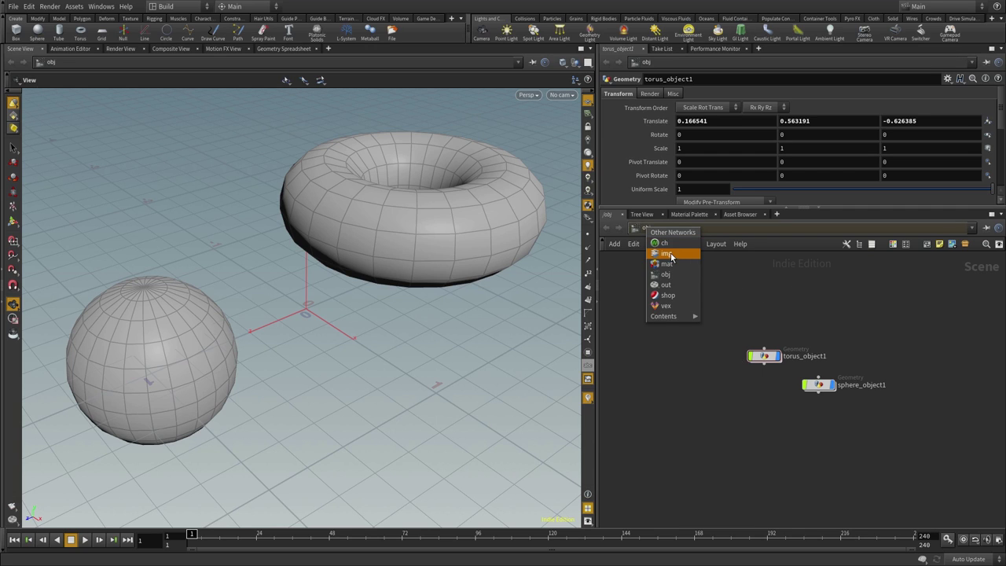
left_click(666, 254)
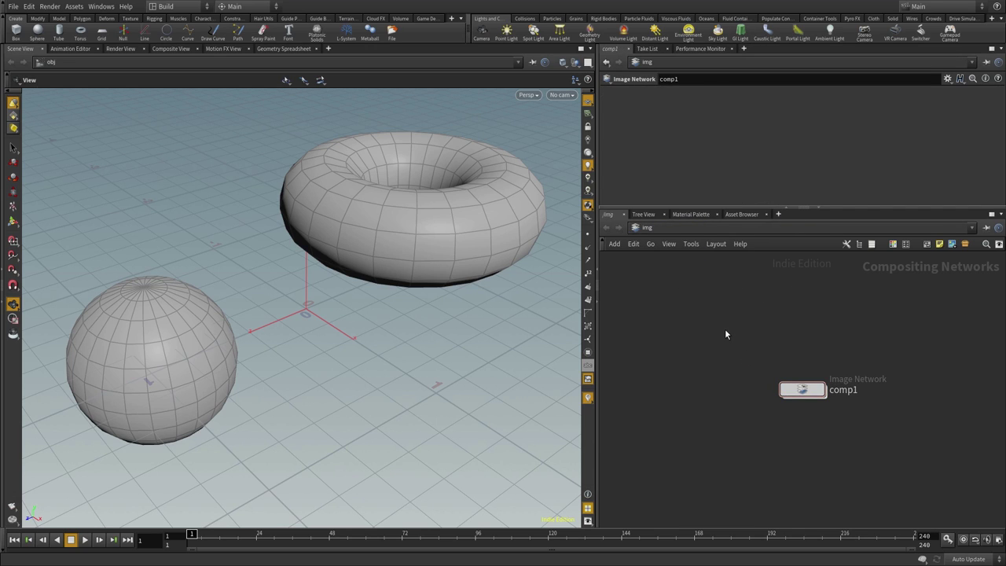
key("Tab")
mouse_move(740, 359)
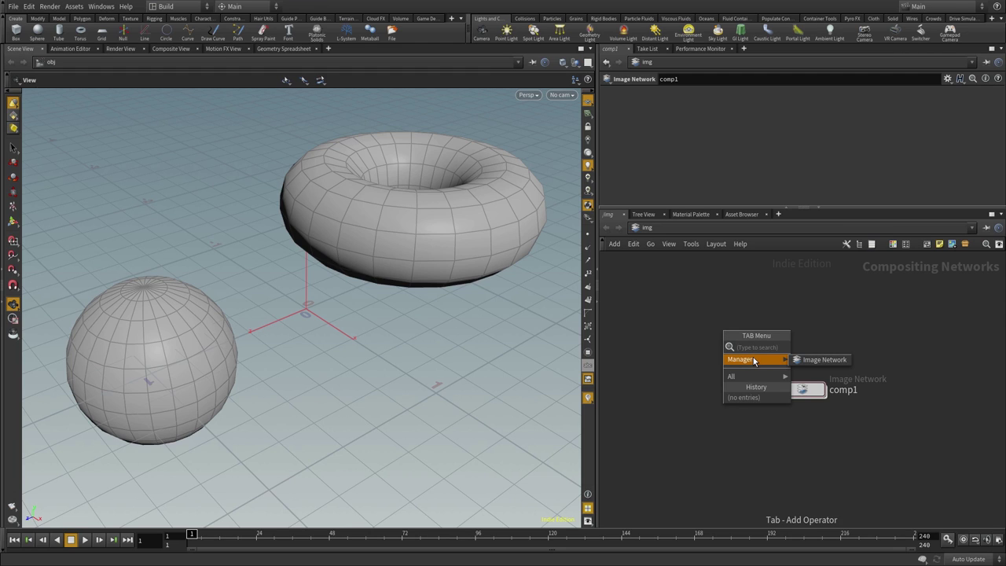
left_click(649, 228)
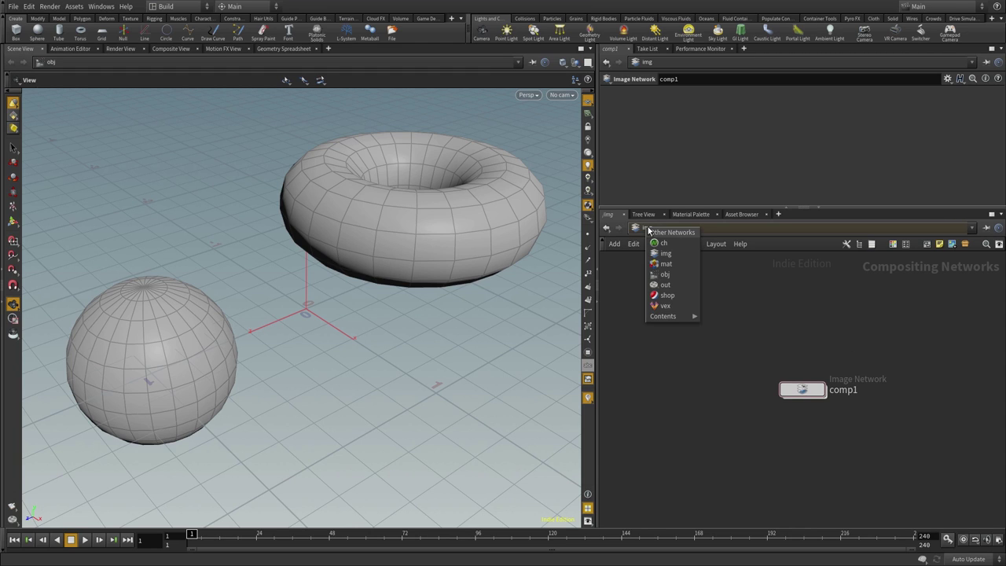
left_click(666, 264)
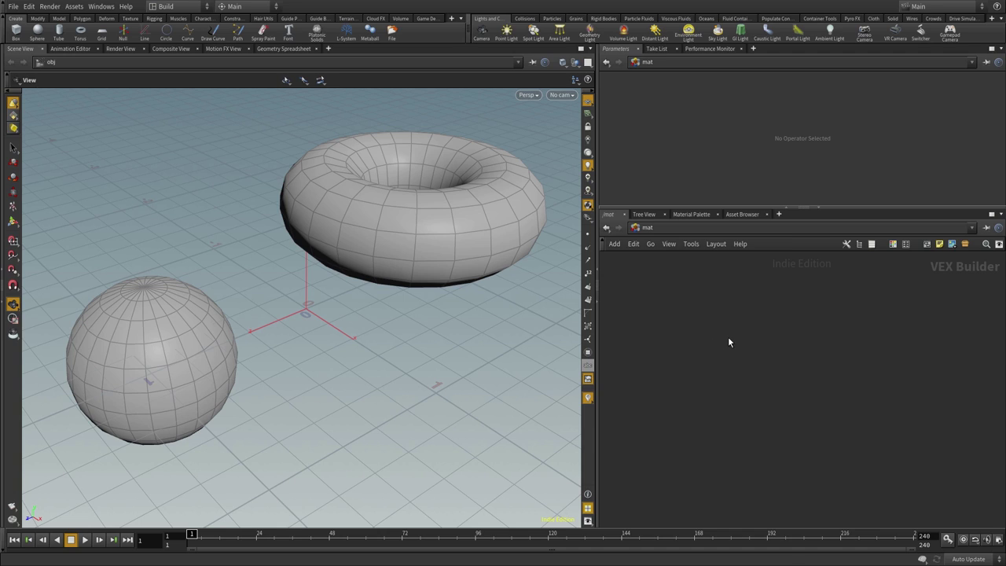
key("Tab")
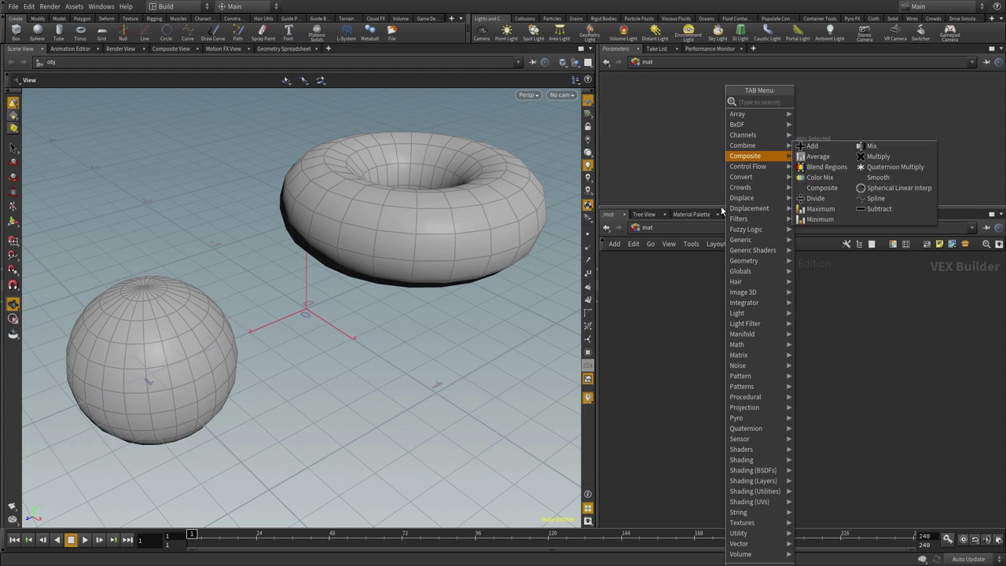
left_click(646, 227)
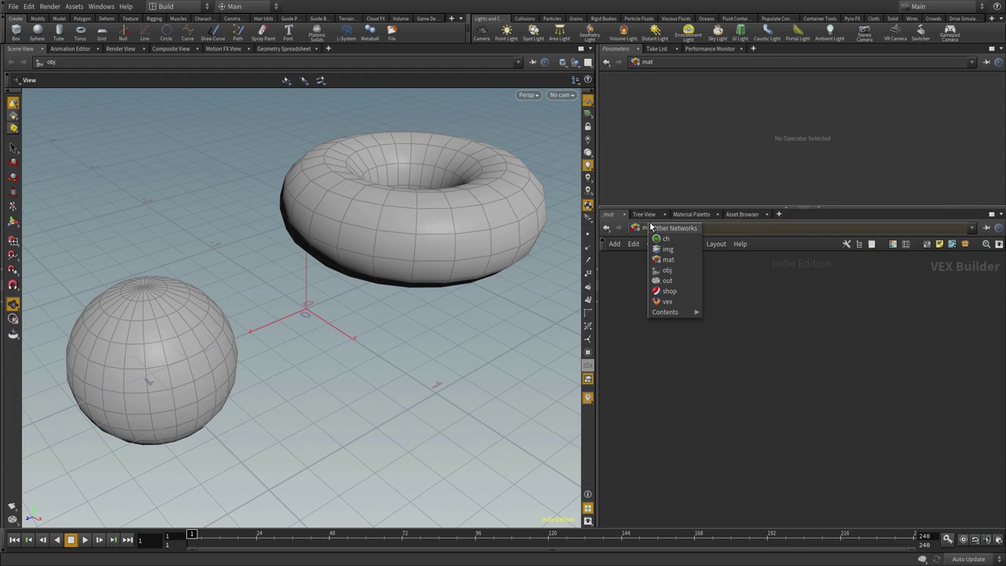
left_click(668, 270)
- Add a Geometry node, geo1, via Tab and 'geo', placing a box at the origin
left_click(709, 366)
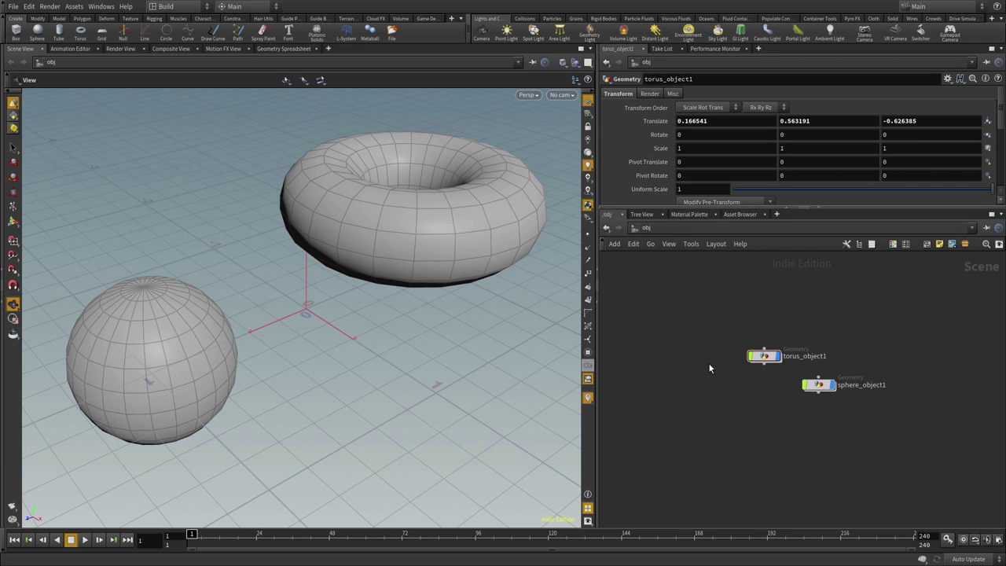
key("Tab")
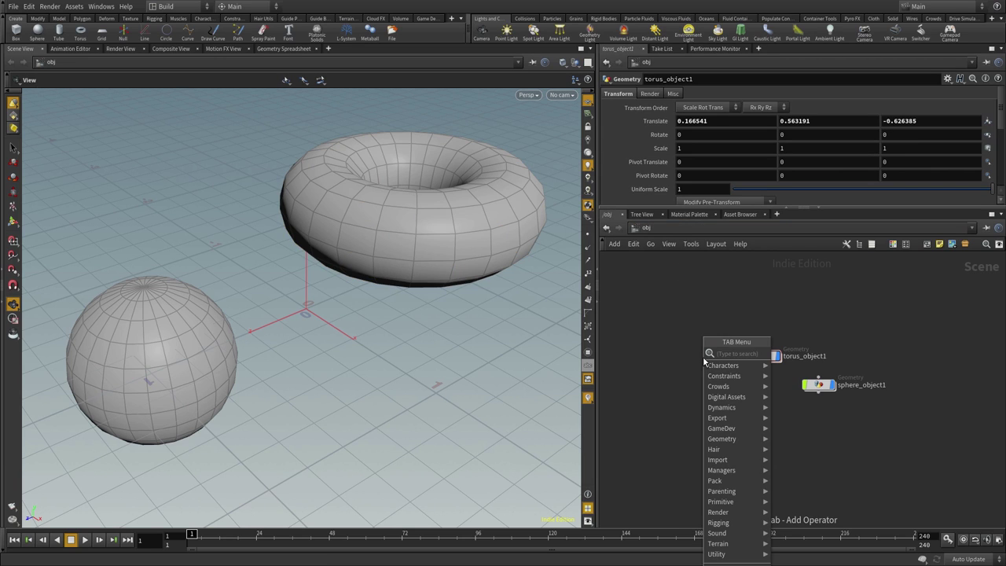
type("geo")
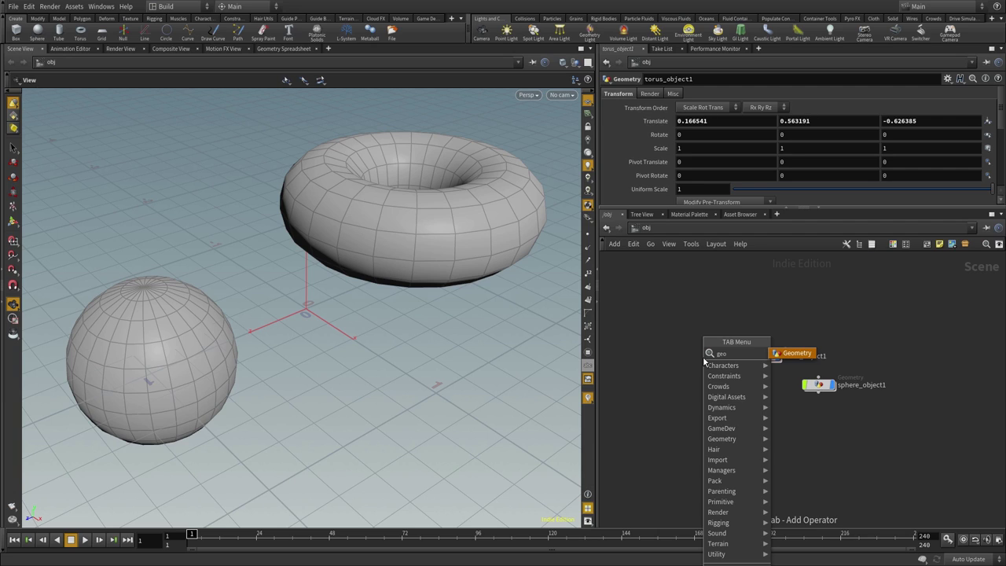
key("Return")
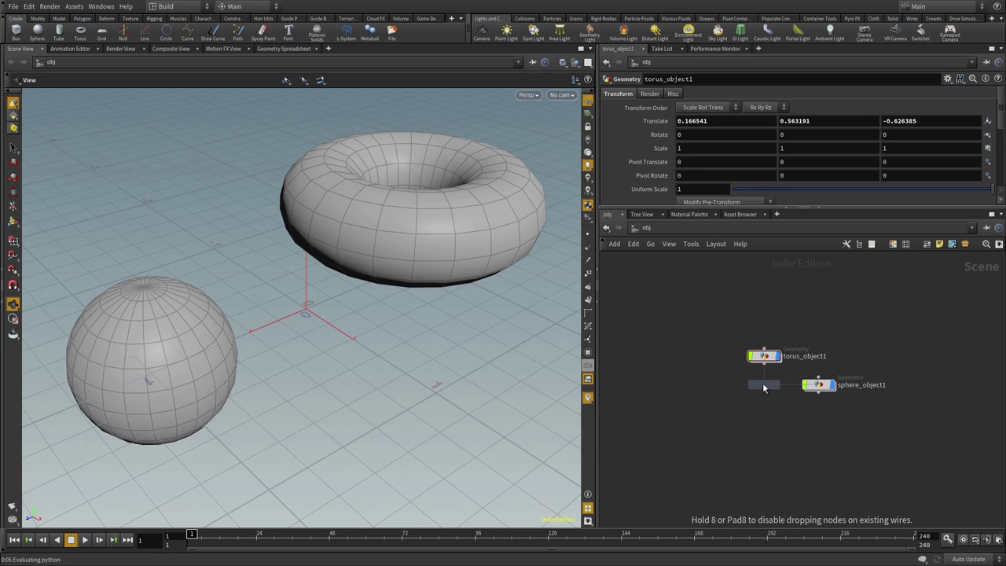
left_click(702, 390)
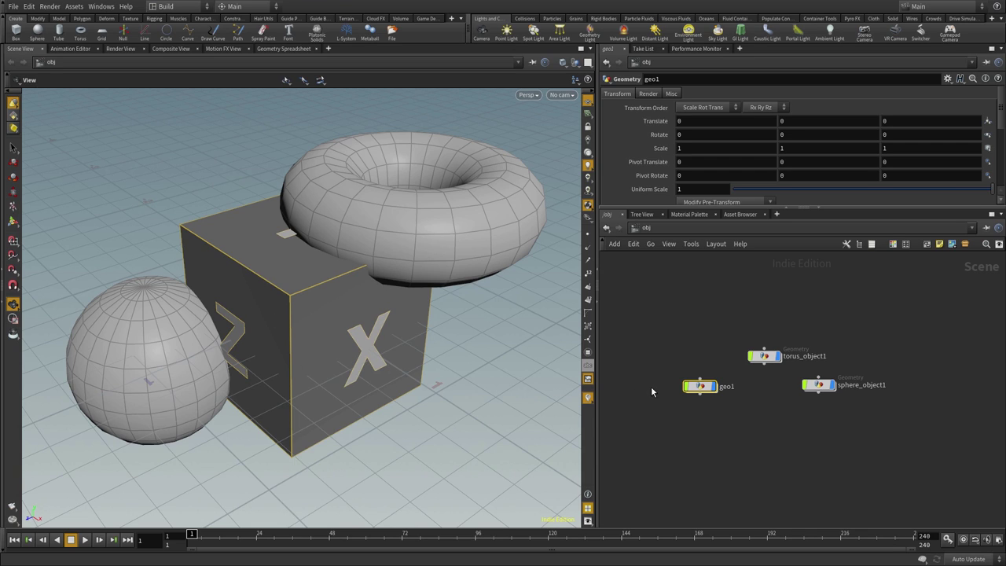
- Switch to the out network and place a Mantra render node, mantra1, found by typing 'man'
left_click(650, 228)
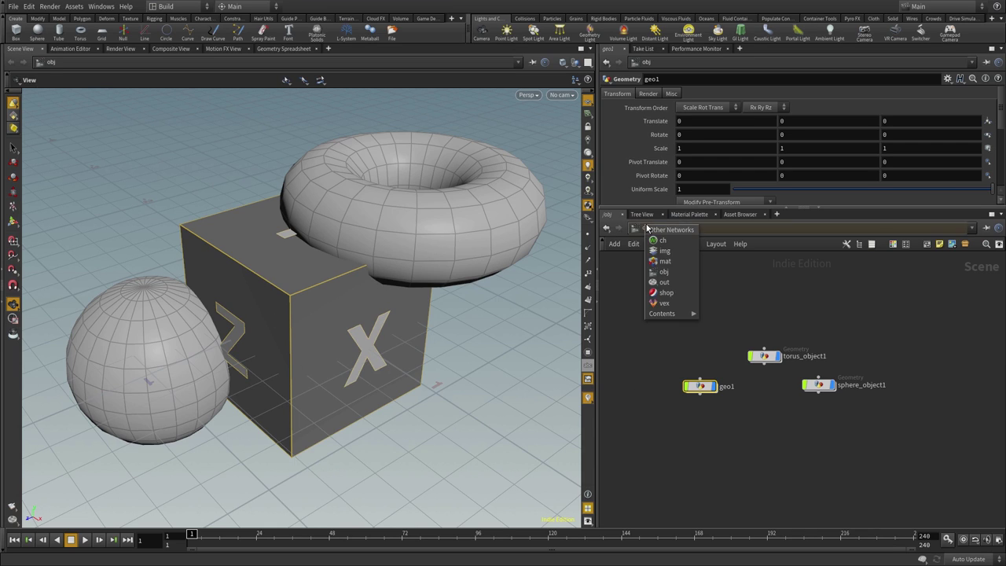
left_click(670, 286)
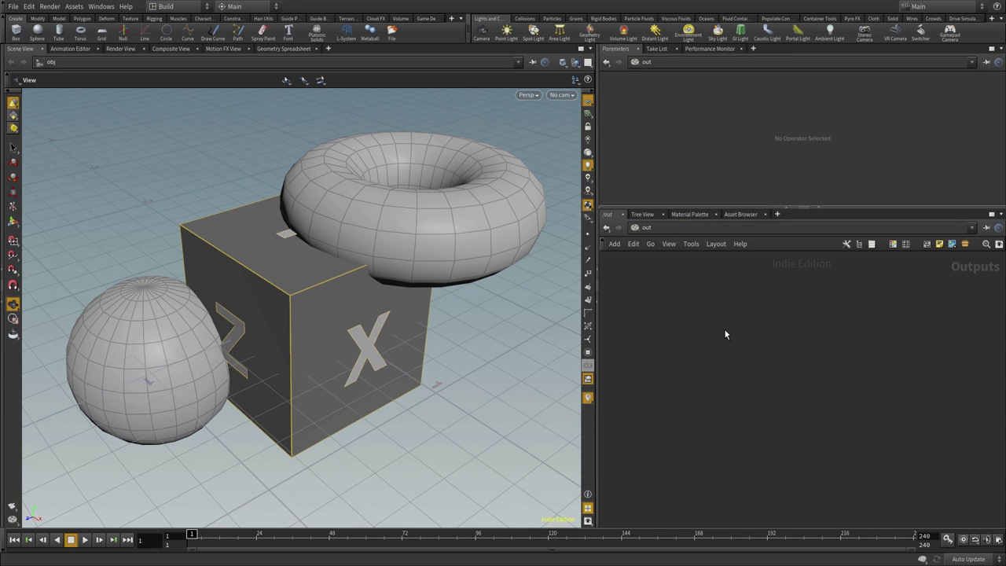
key("Tab")
type("man")
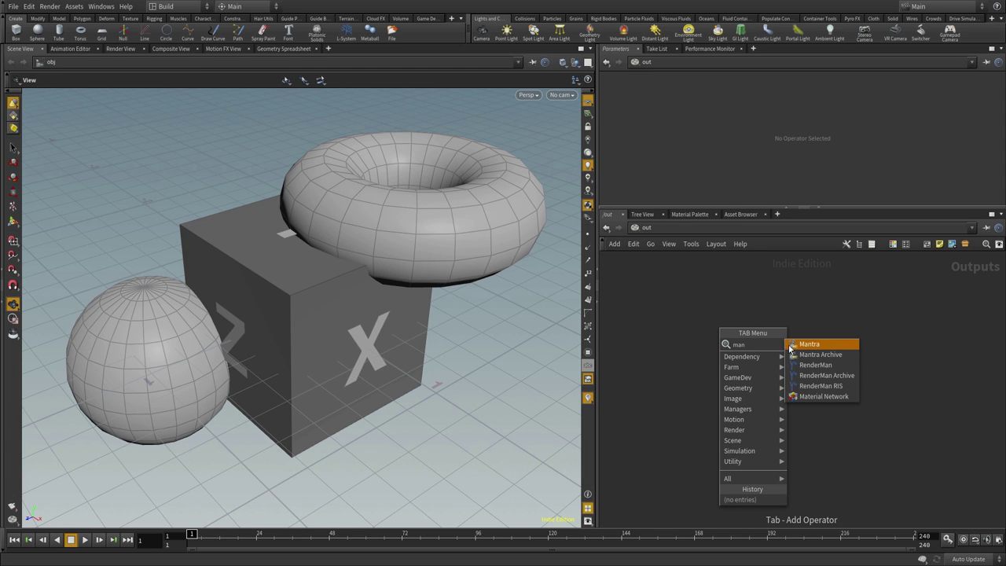
left_click(833, 346)
left_click(831, 340)
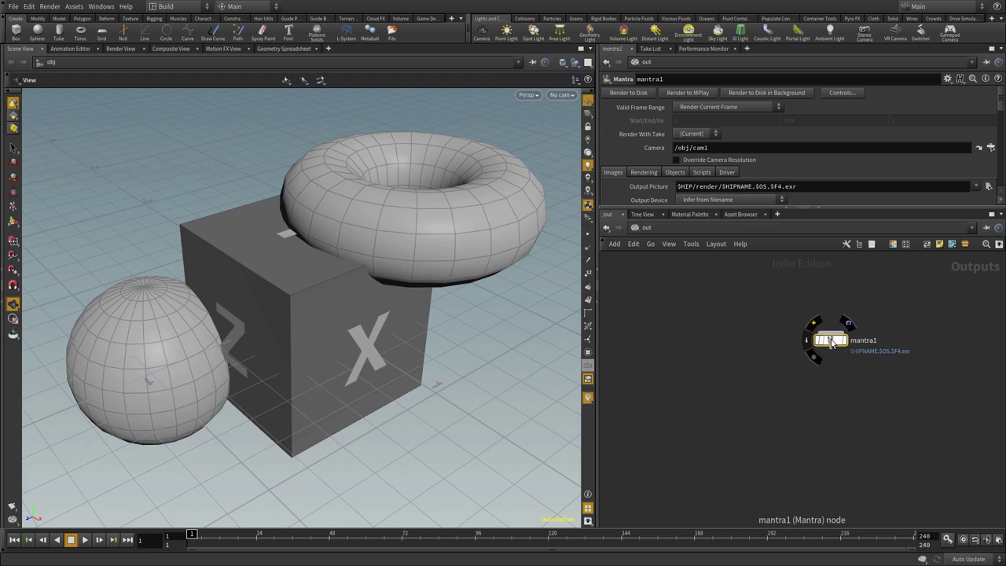
left_click(730, 338)
left_click(655, 228)
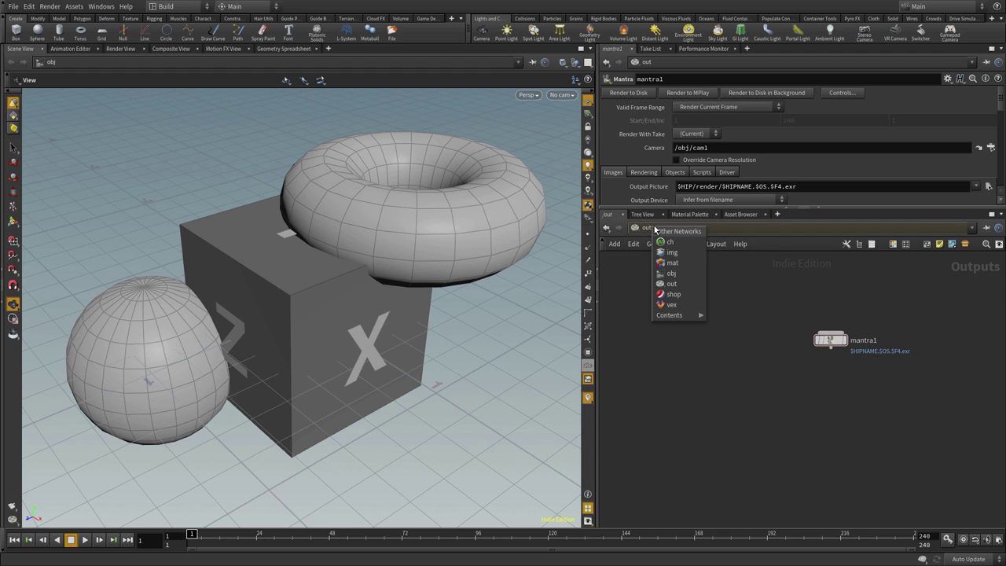
- Return to the obj network with geo1, torus and sphere, deselect geo1 and bring up the Tab menu
left_click(682, 275)
left_click(757, 446)
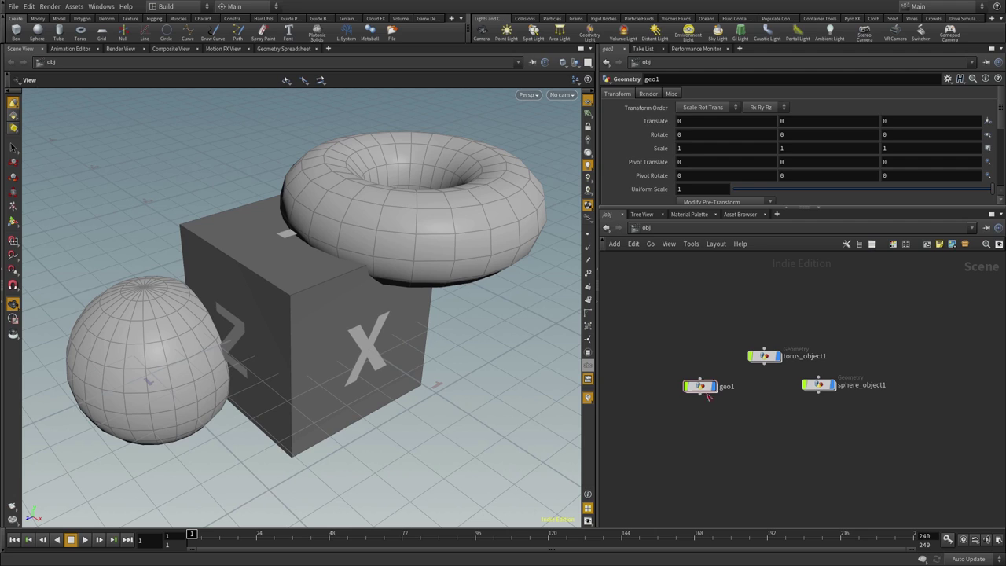
left_click(659, 230)
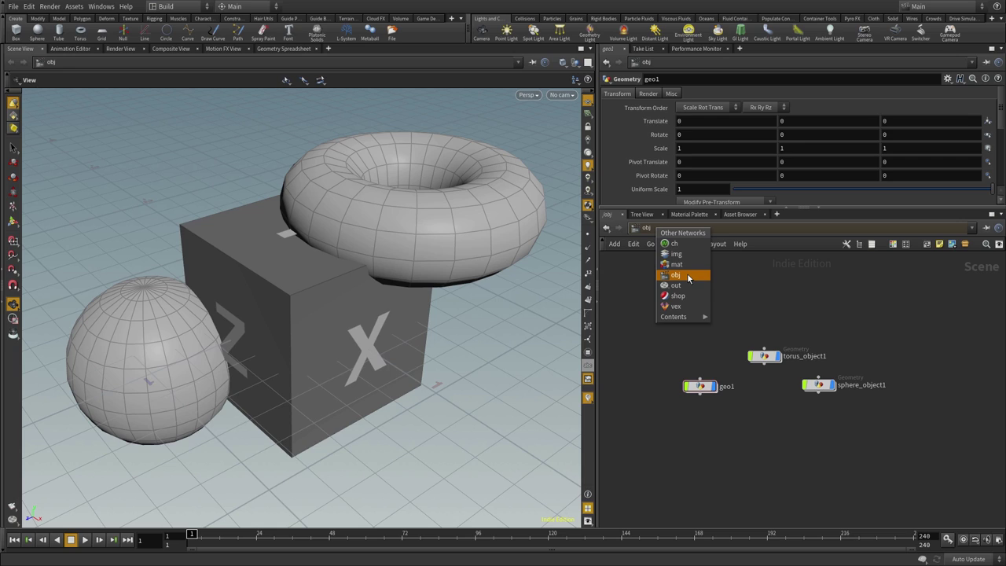
left_click(814, 304)
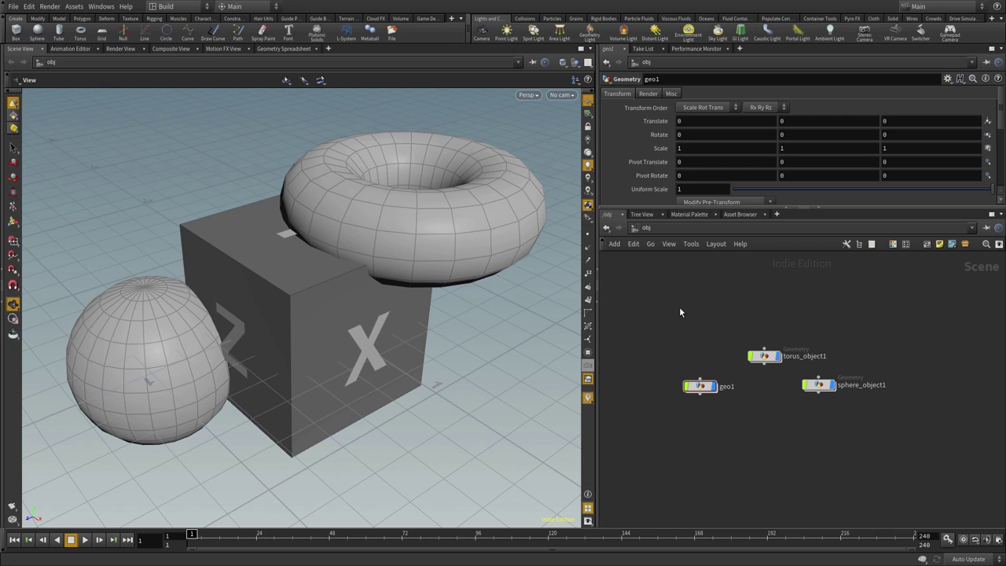
key("Tab")
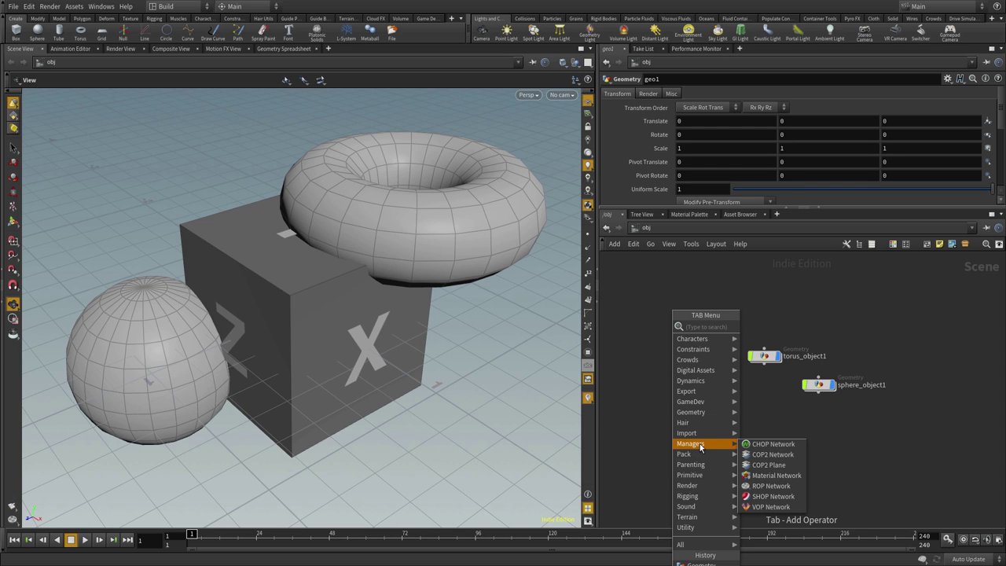
mouse_move(691, 444)
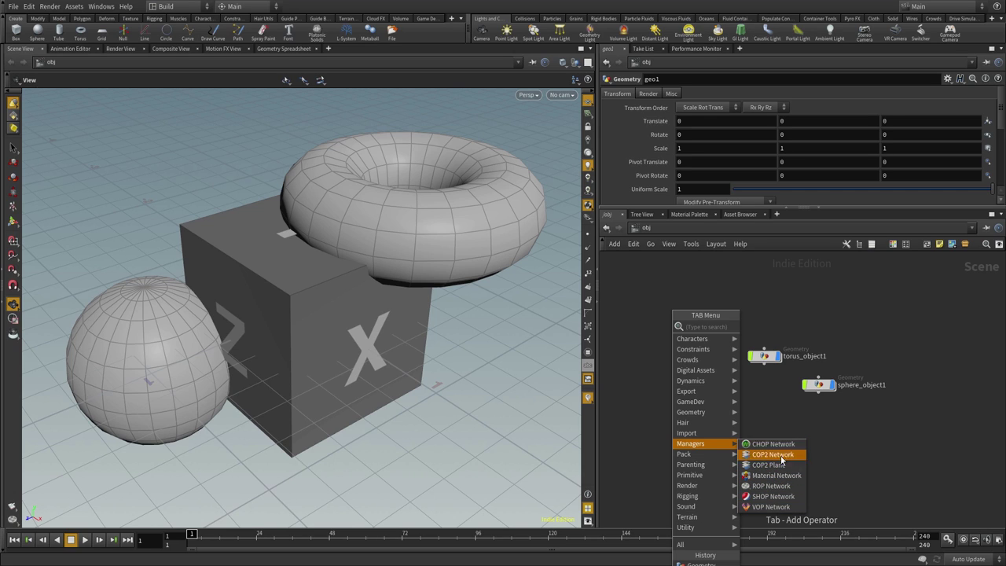
- Place a Material Network node, matnet1, from the Tab menu's Managers list
left_click(652, 228)
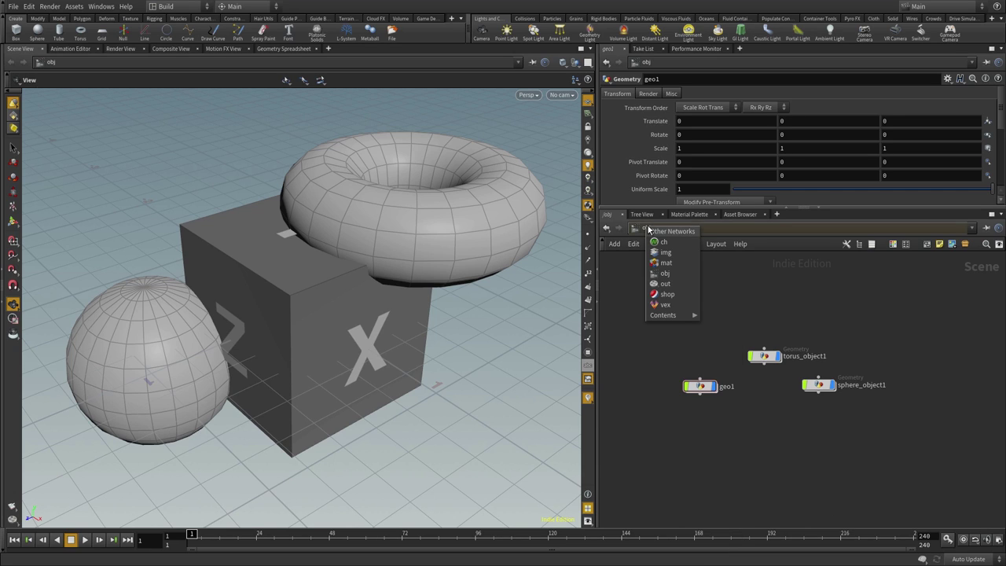
left_click(754, 323)
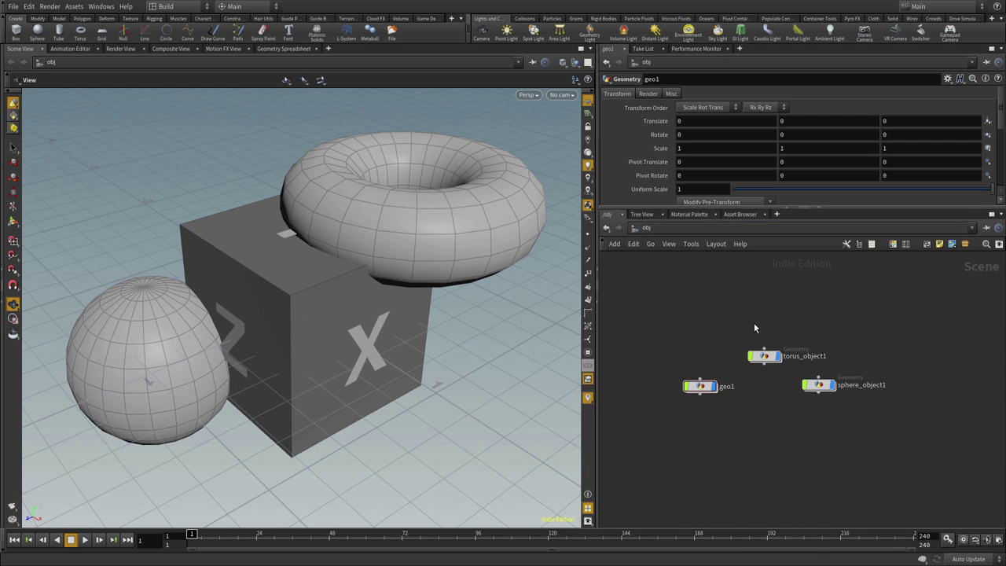
key("Tab")
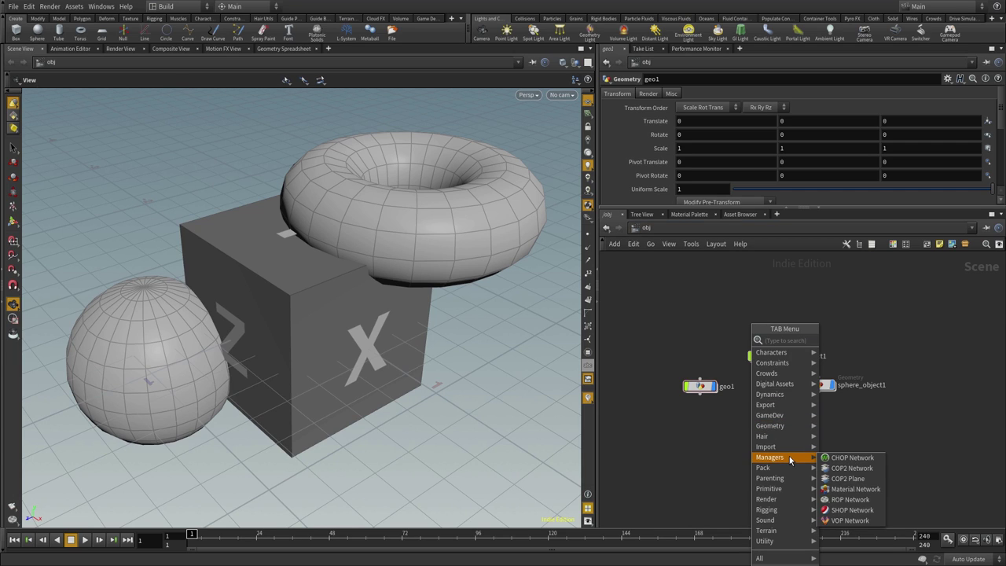
mouse_move(769, 458)
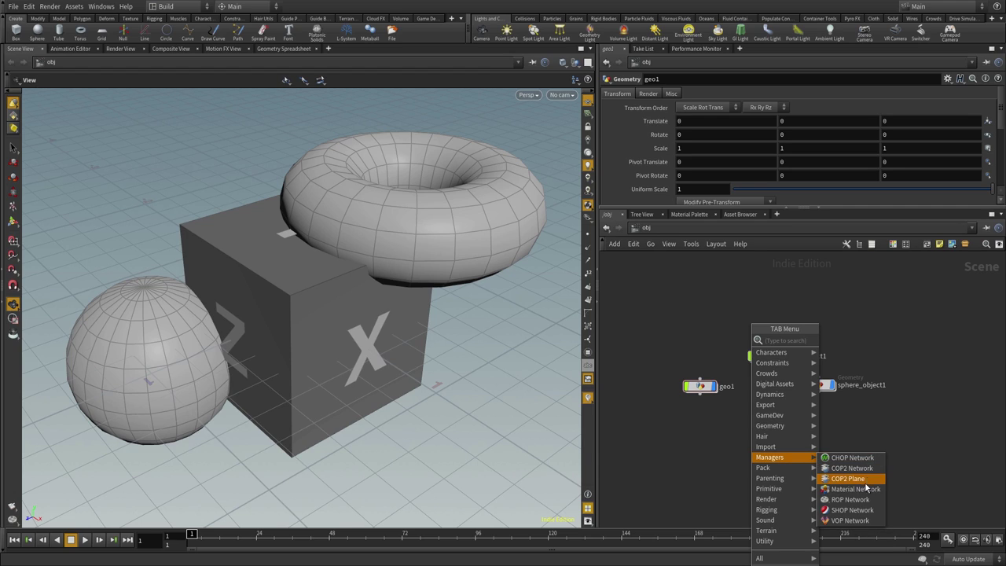
left_click(855, 489)
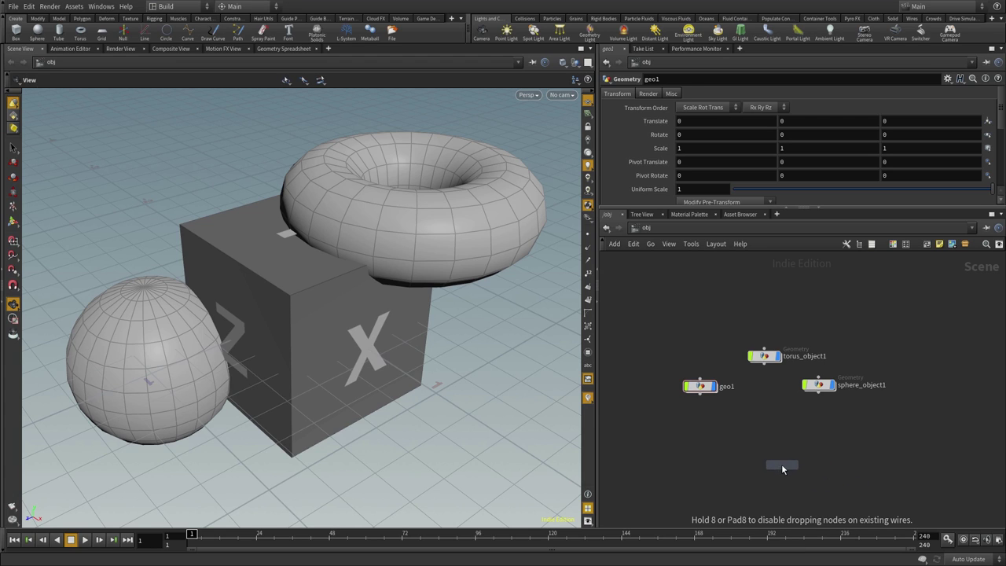
left_click(786, 461)
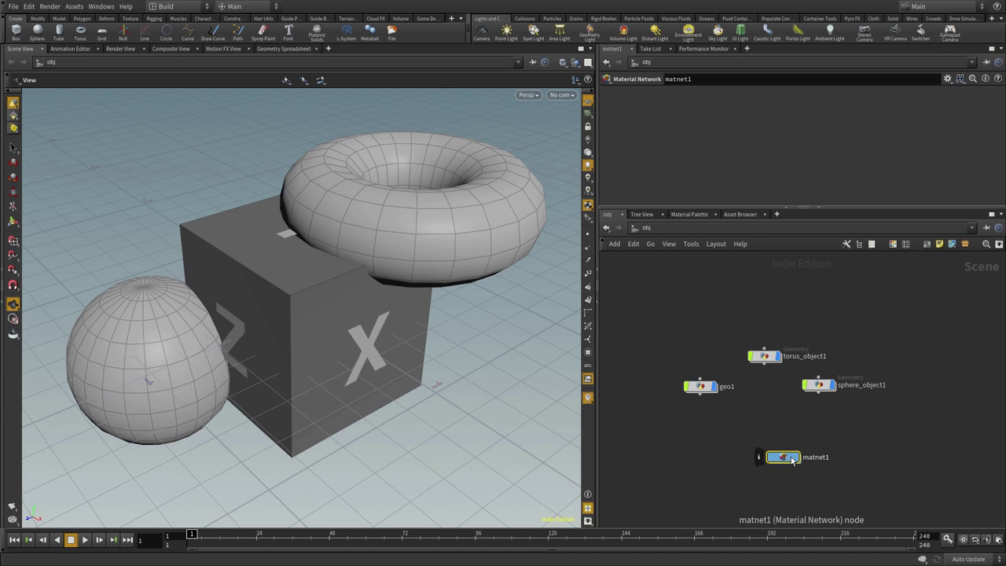
mouse_move(764, 356)
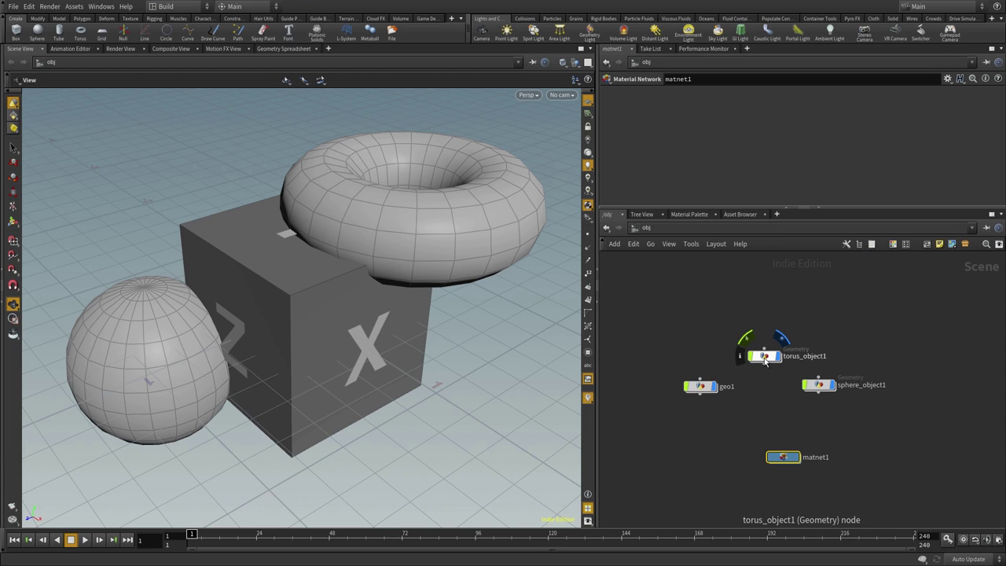
- Move matnet1 up and left and nudge torus_object1 higher in the obj network
left_click(656, 229)
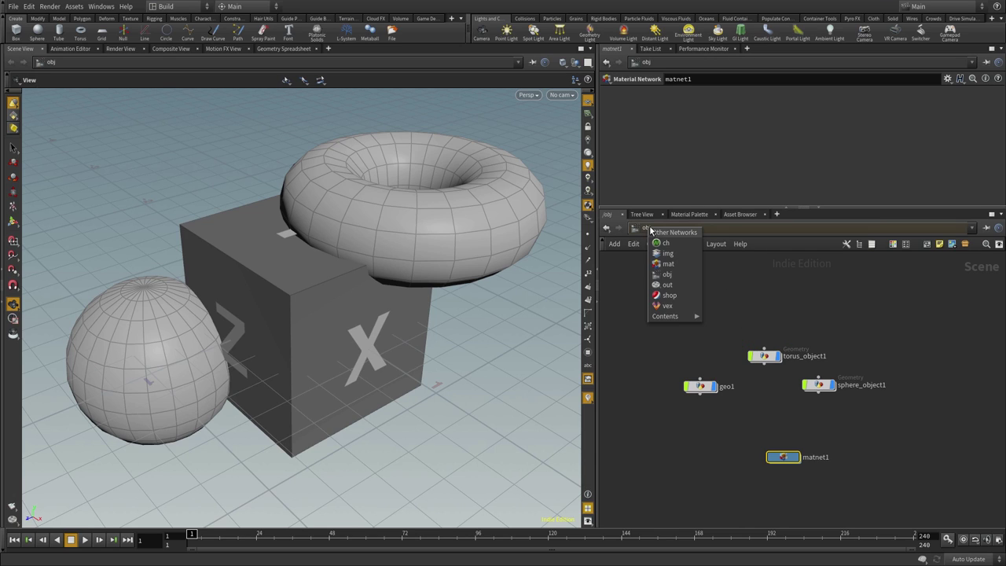
left_click(690, 368)
left_click_drag(789, 460, 769, 448)
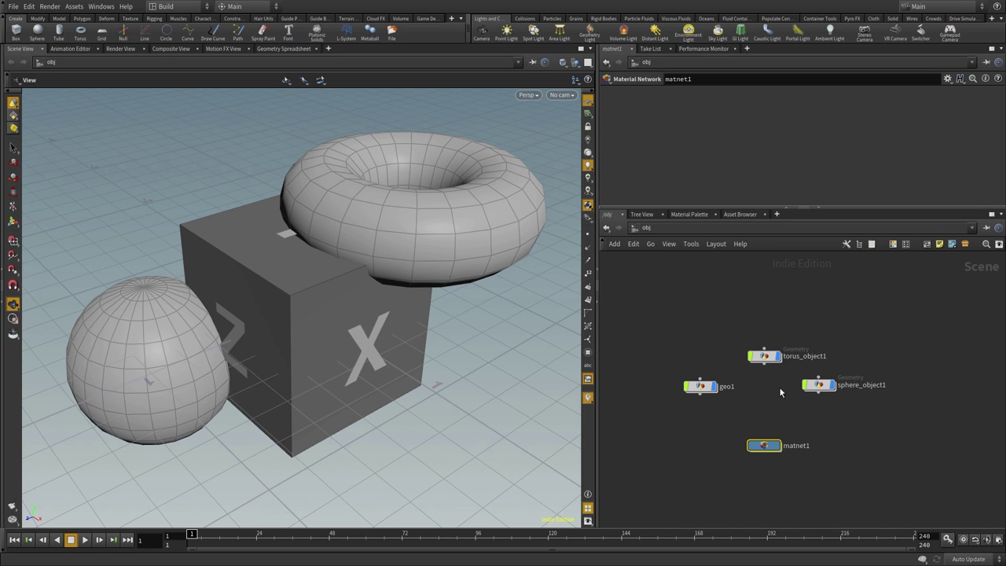
left_click(775, 389)
left_click_drag(765, 358, 761, 338)
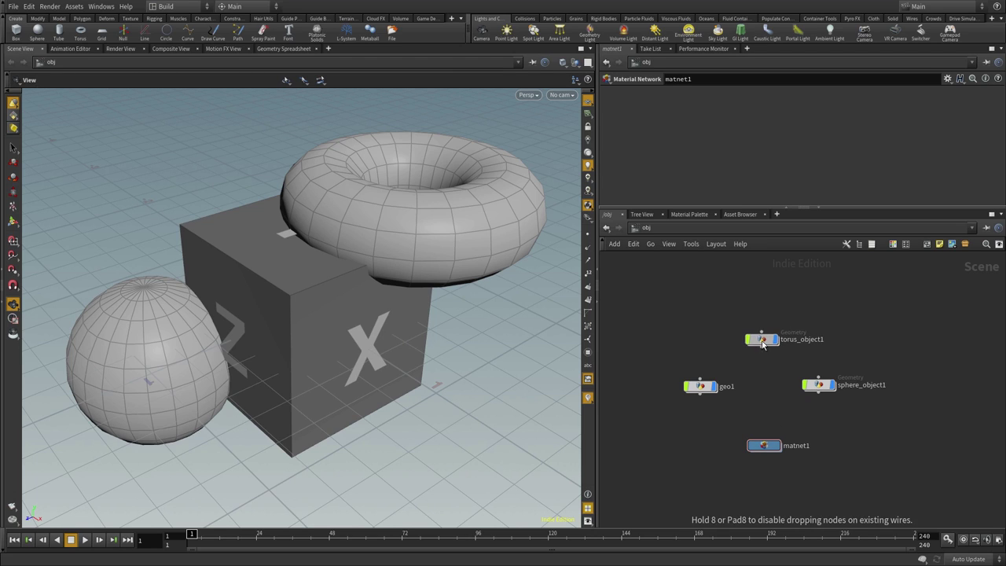
left_click(647, 230)
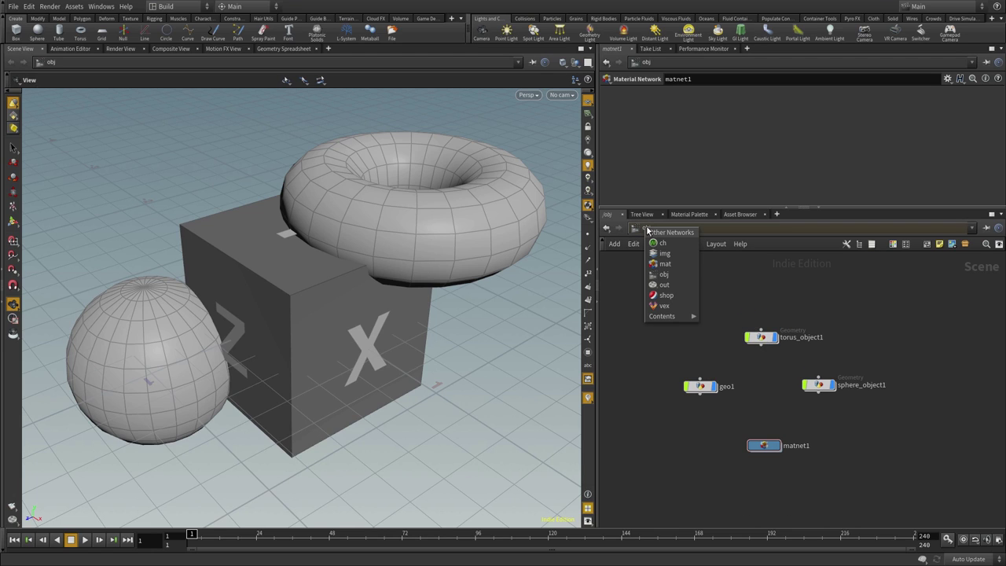
left_click(675, 276)
left_click(758, 301)
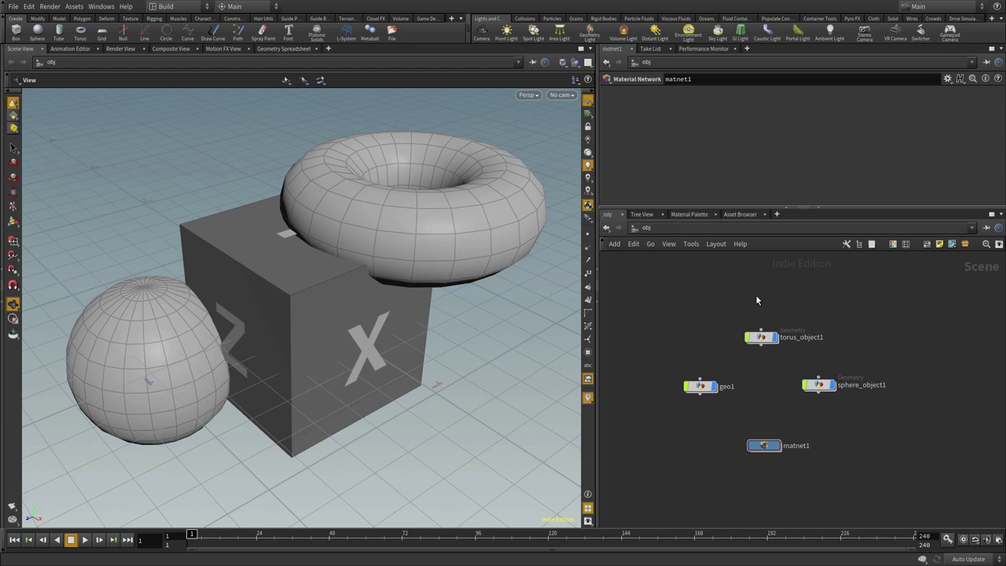
key("Tab")
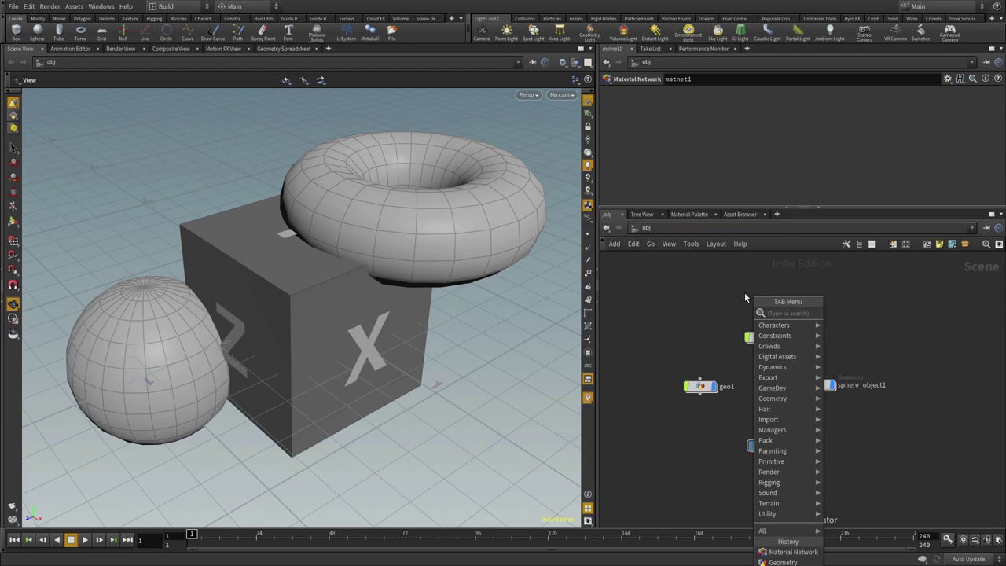
- Cancel the node menu without adding anything, then select torus_object1 and sphere_object1 in turn
key("Escape")
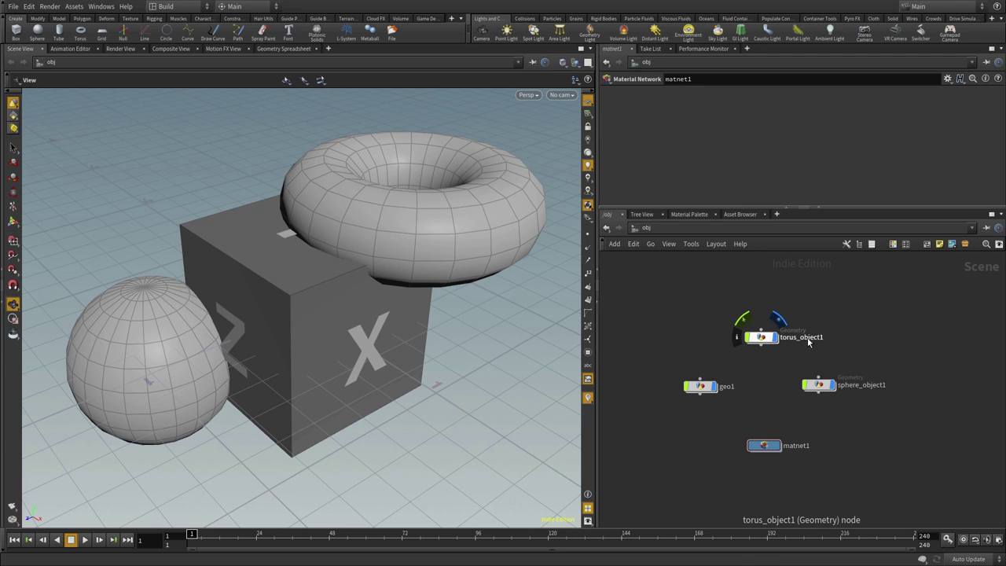
left_click(699, 386)
left_click(760, 337)
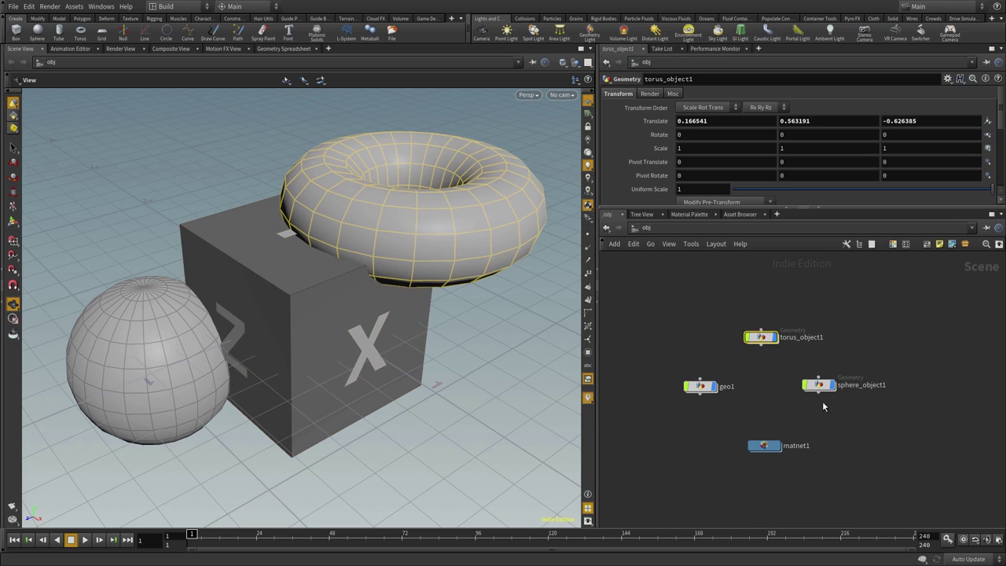
left_click(819, 385)
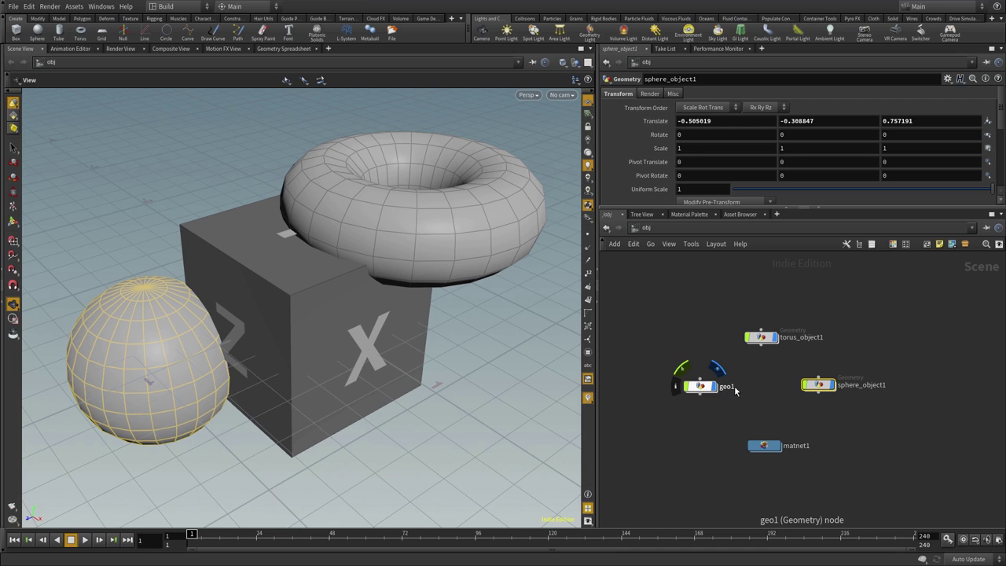
- Rename the geo1 object to geogdfgd
double_click(736, 390)
key("BackSpace")
type("geog")
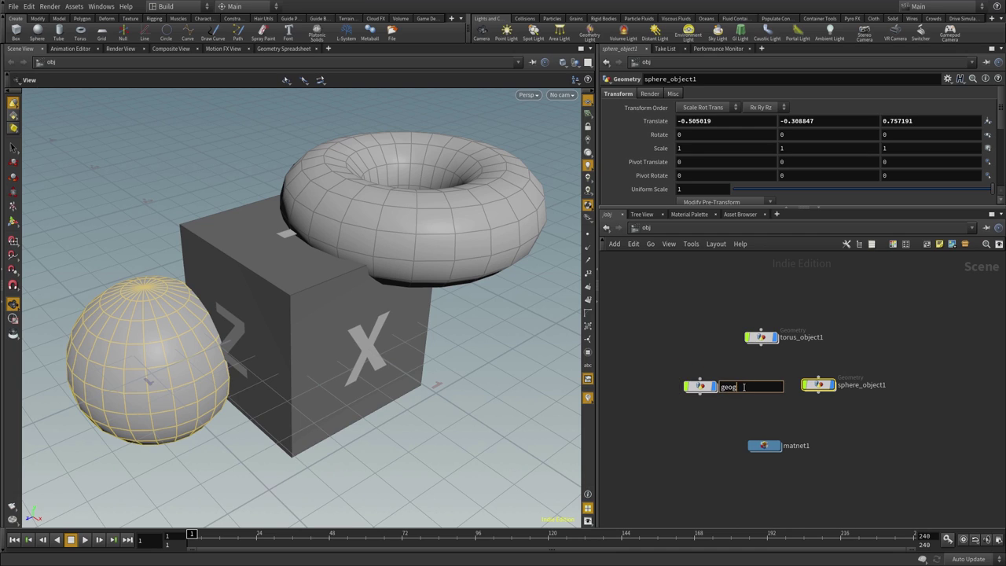
type("dfgd")
key("Return")
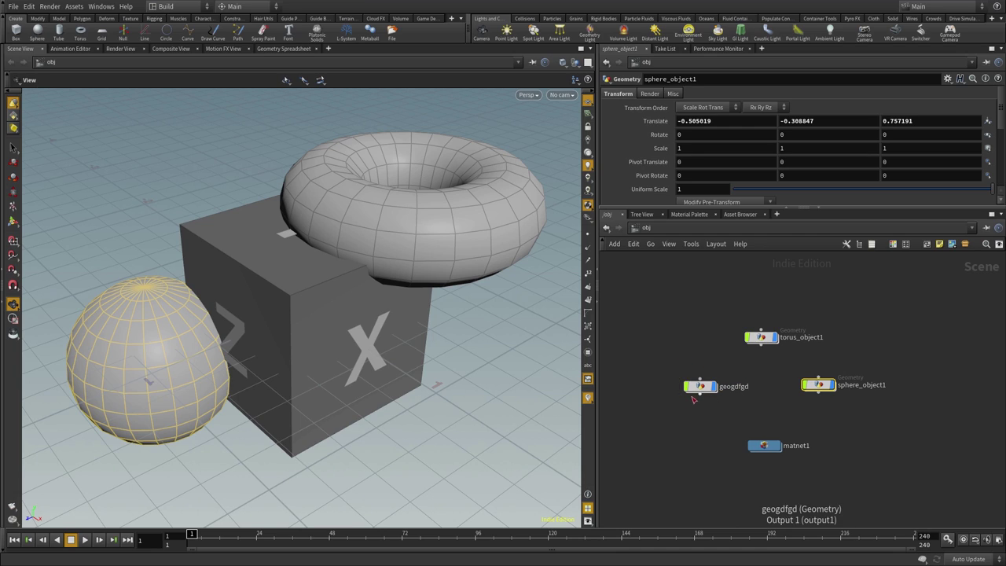
- Drag torus_object1 about 40 pixels higher in the obj network
left_click(706, 388)
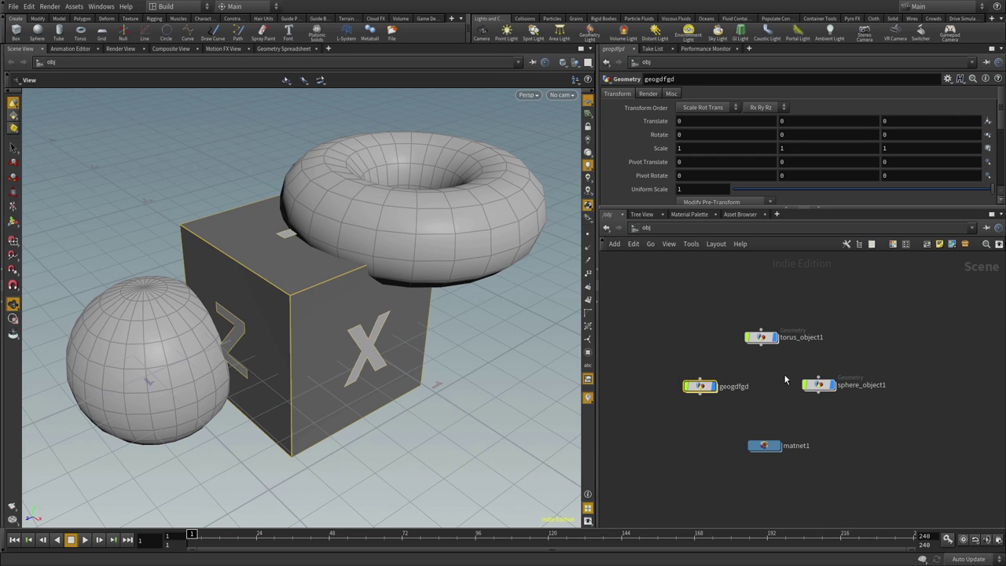
left_click(759, 337)
left_click(818, 385)
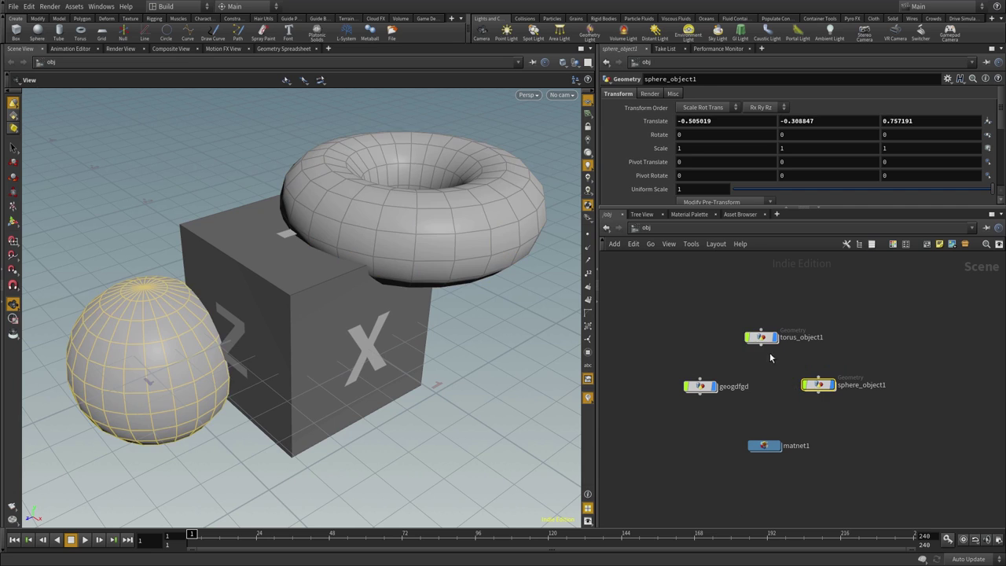
left_click(761, 338)
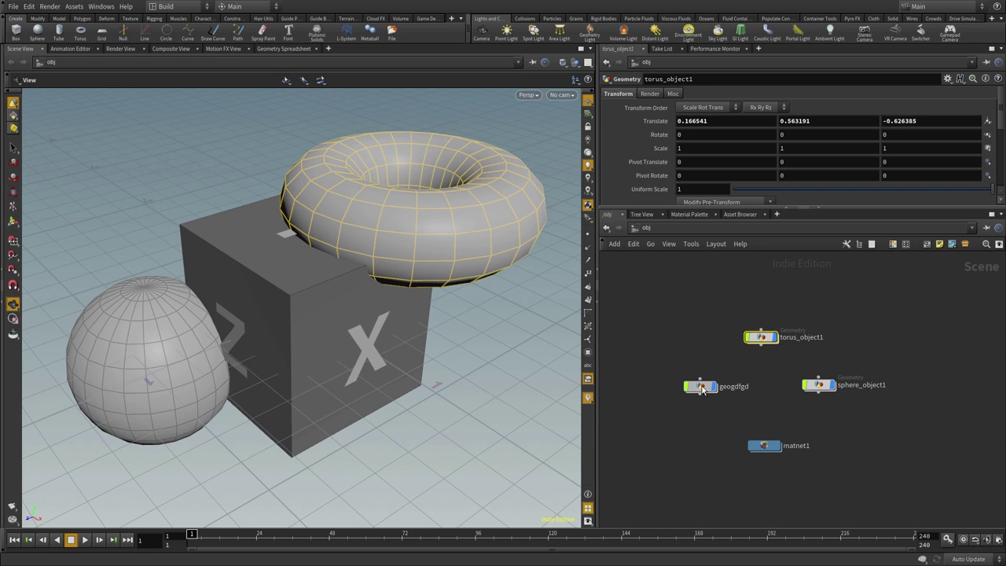
left_click(818, 385)
left_click_drag(761, 339, 761, 306)
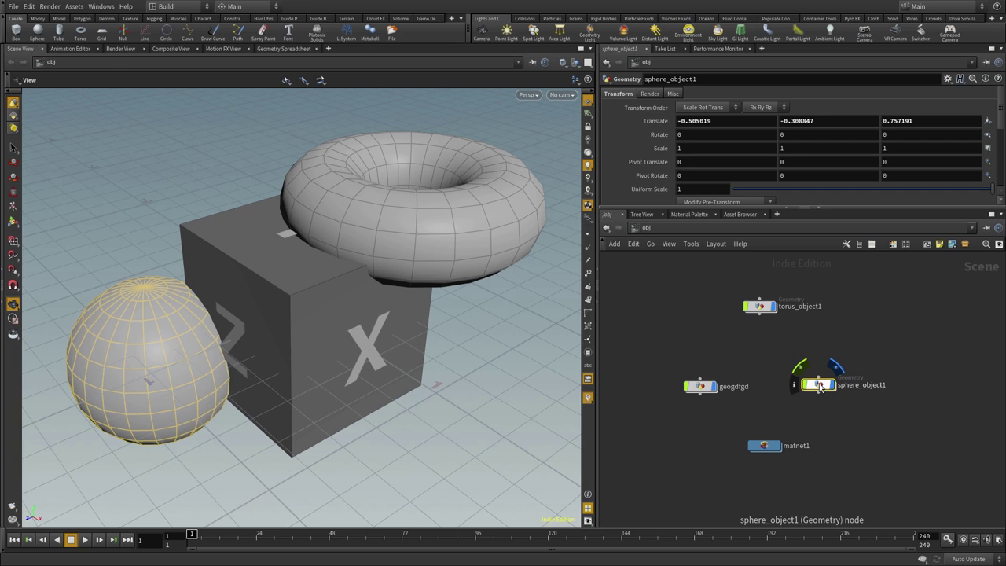
- Inside sphere_object1, raise sphere1's Rows from 13 to 16, then return to /obj
double_click(820, 386)
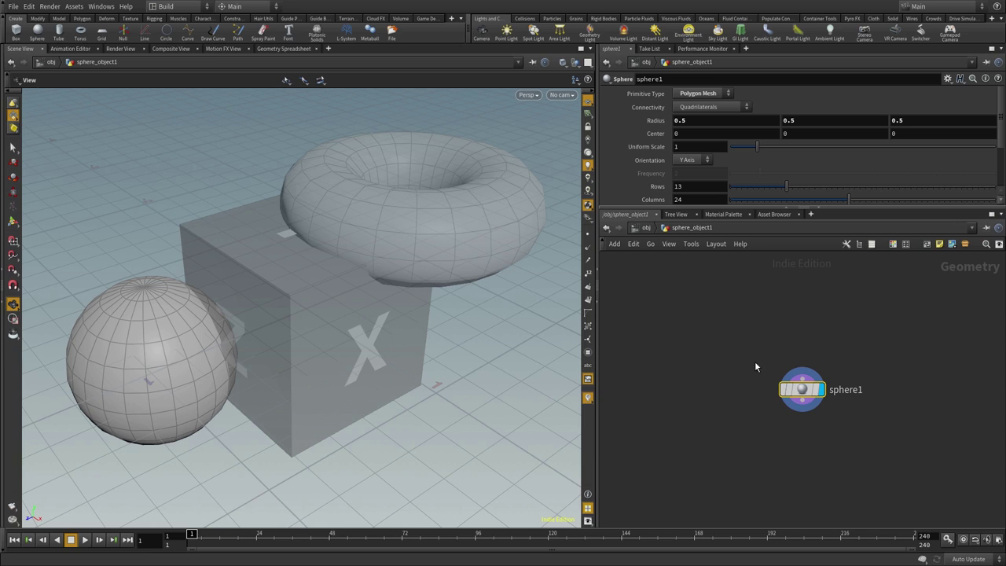
mouse_move(802, 390)
left_click_drag(809, 397, 804, 356)
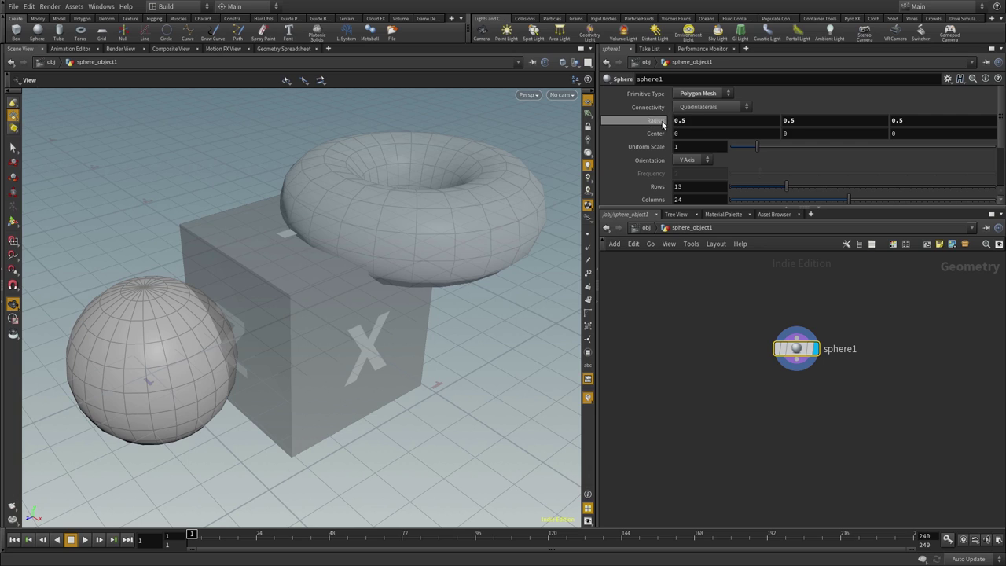
left_click(694, 120)
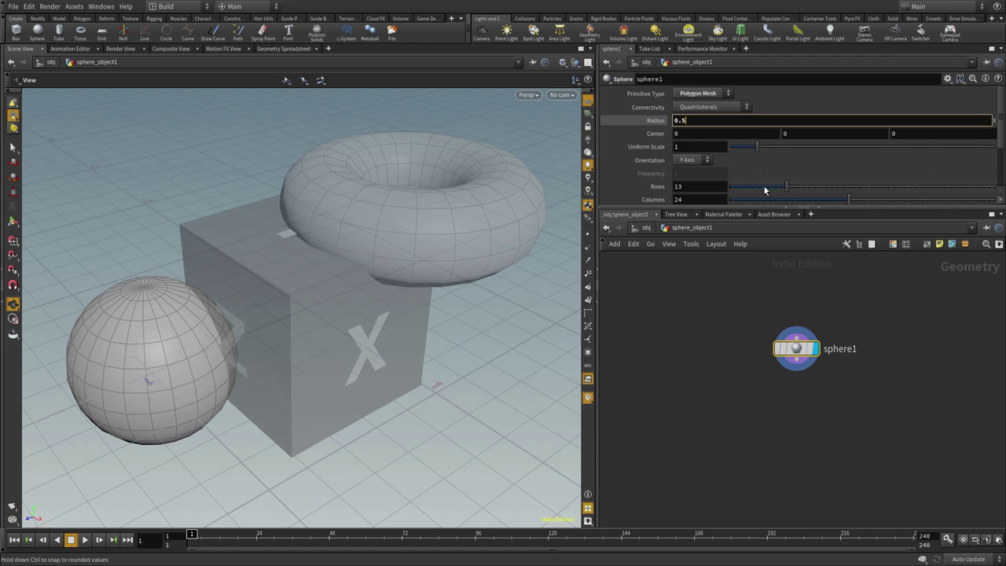
left_click_drag(788, 185, 841, 206)
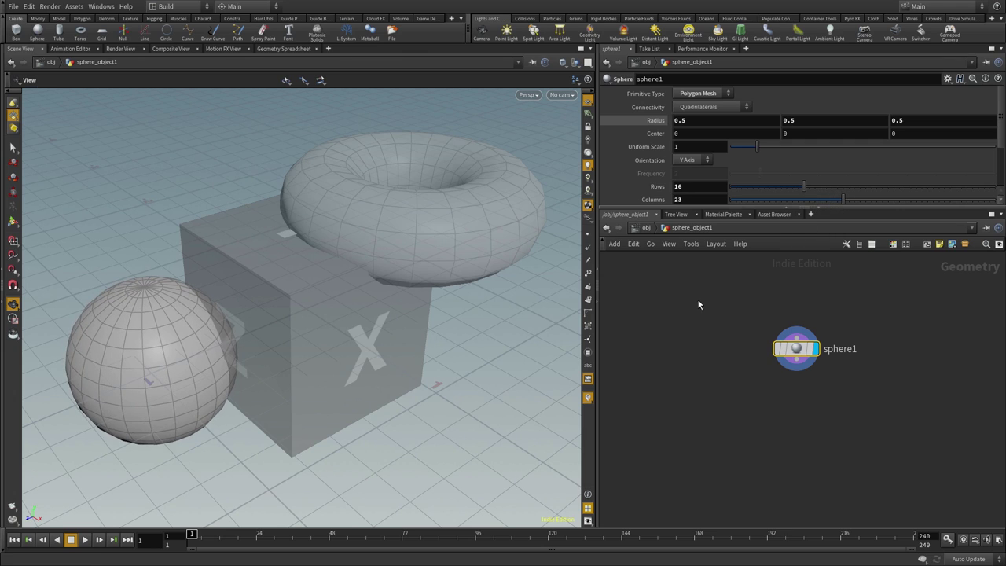
left_click(646, 227)
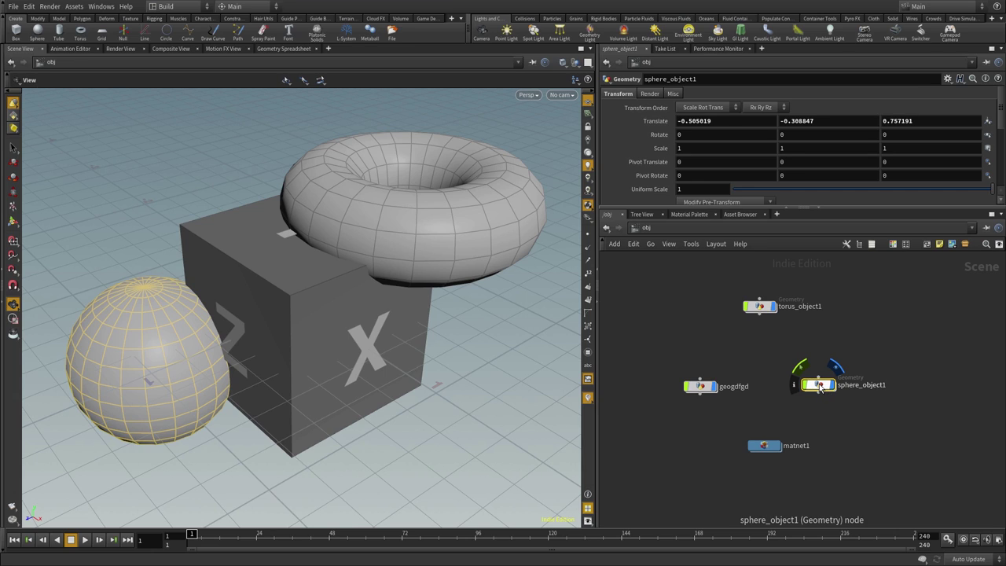
double_click(821, 386)
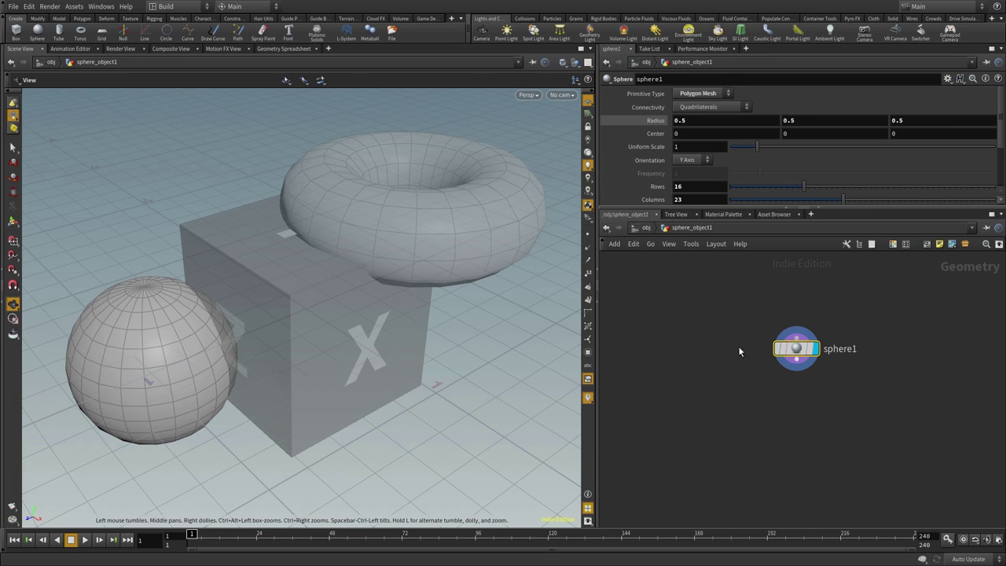
left_click(646, 228)
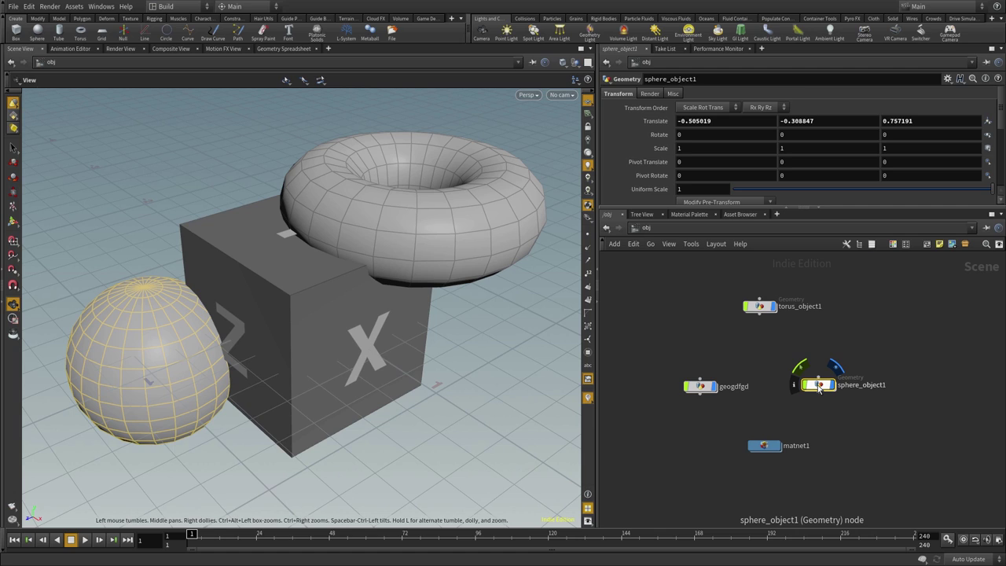
double_click(820, 386)
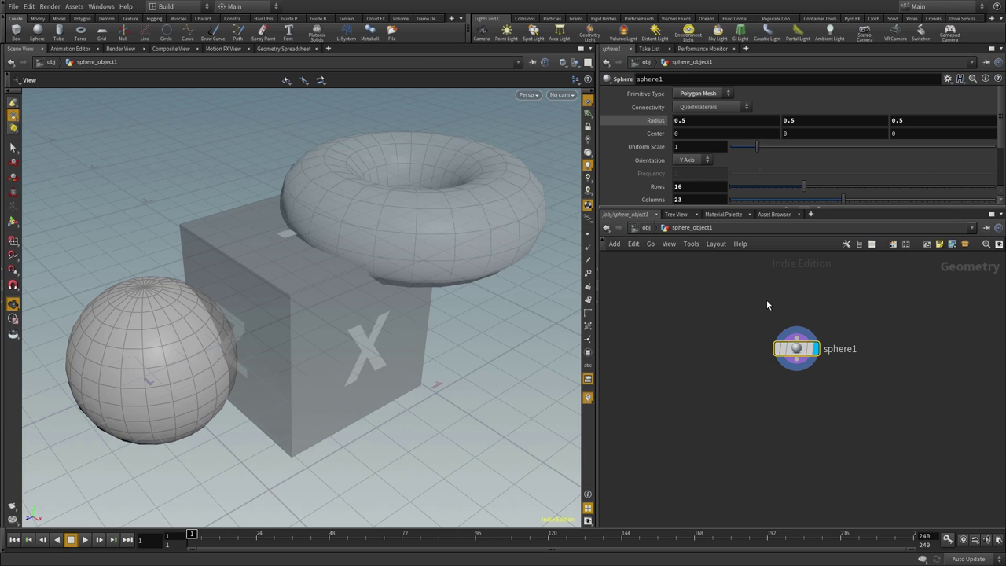
key("u")
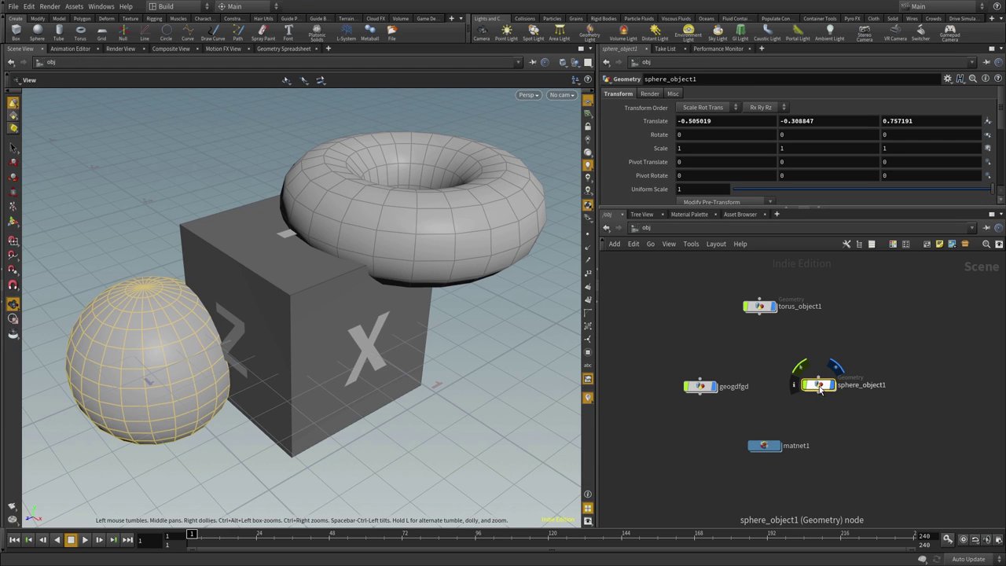
- Inside torus_object1, set torus1 to 16 rows and 28 columns, then return to /obj
left_click(761, 305)
key("Return")
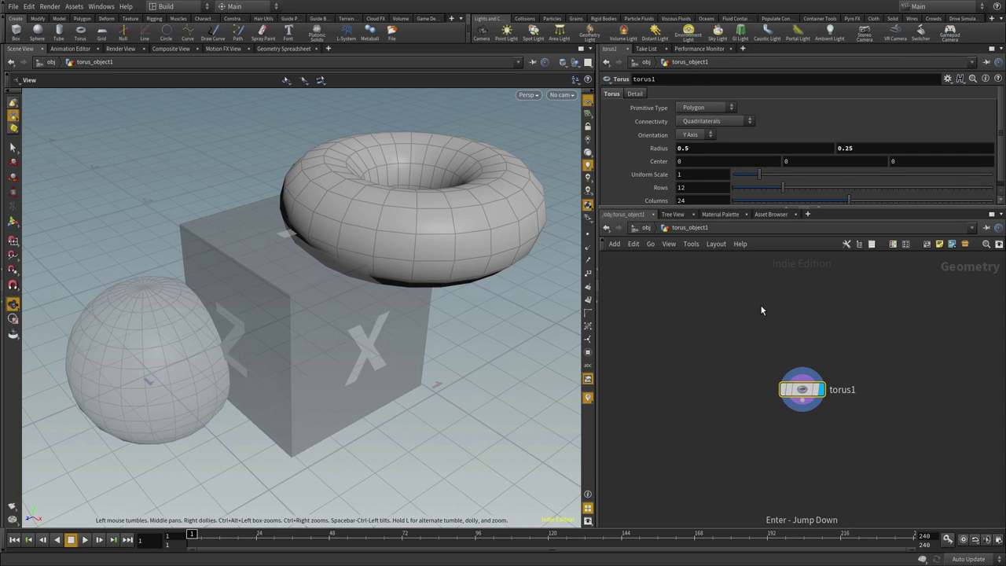
left_click_drag(802, 390, 791, 313)
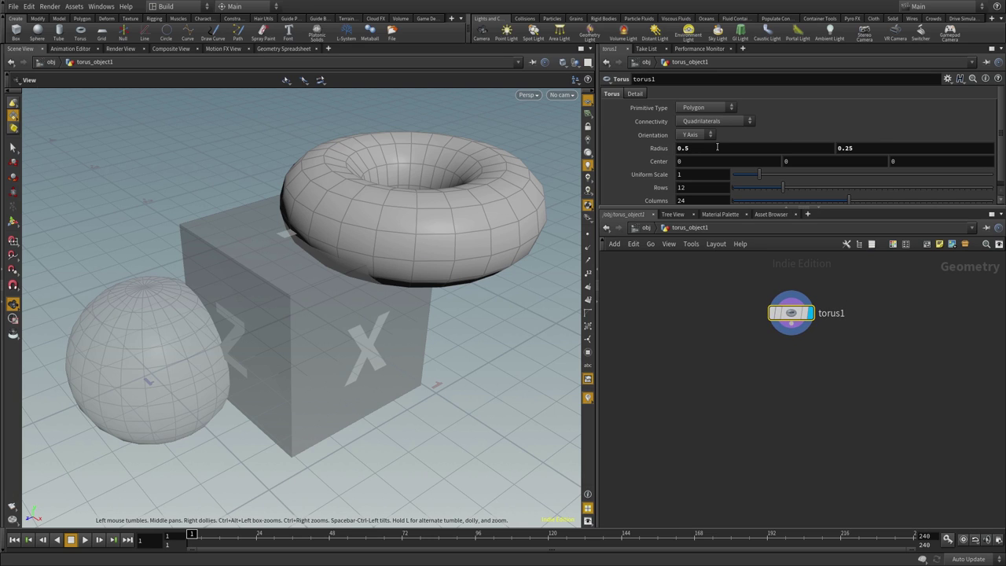
left_click_drag(783, 189, 871, 201)
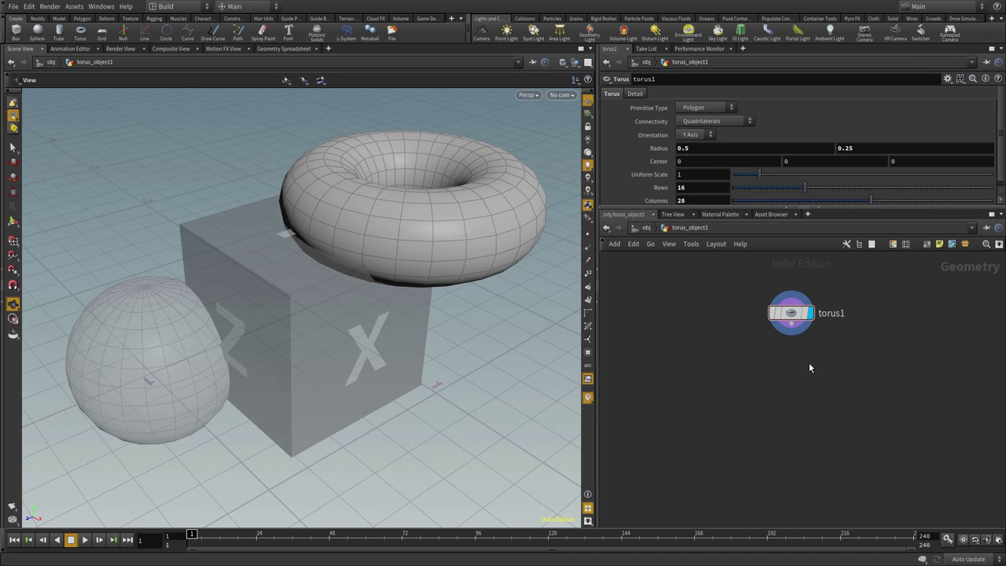
key("u")
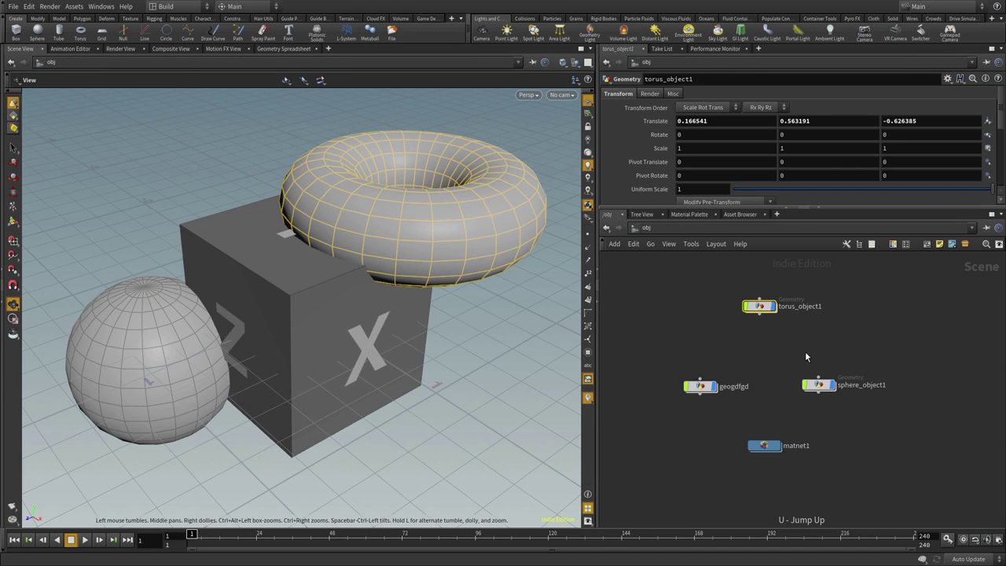
- Inspect geogdfgd's file1 node, then dive into the empty matnet1 VEX Builder network
left_click(706, 389)
double_click(706, 389)
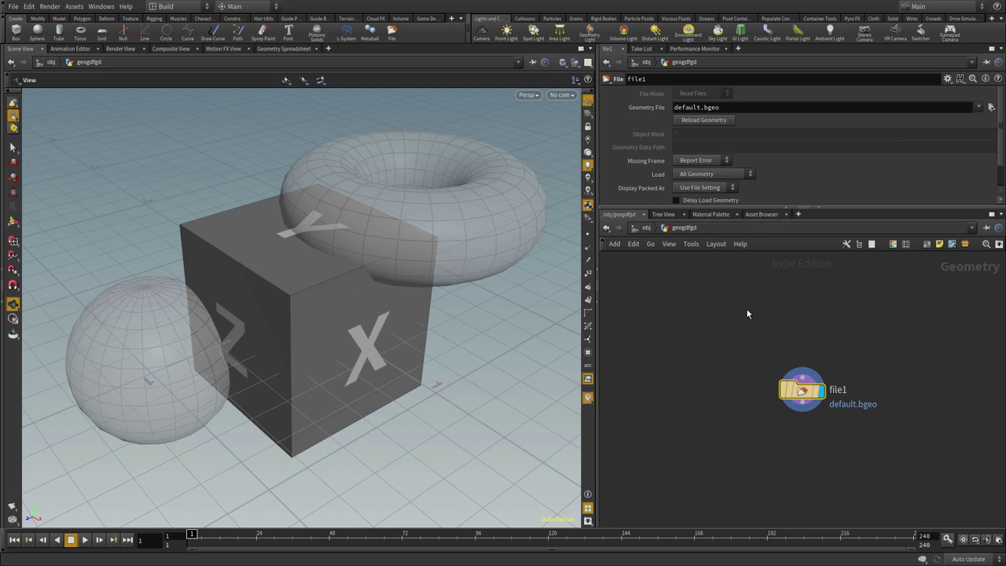
key("u")
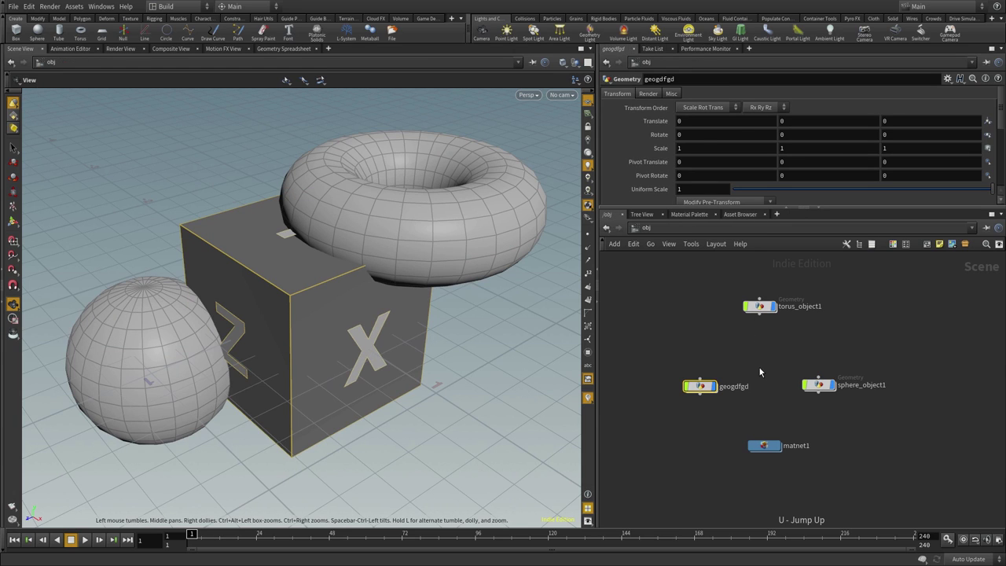
double_click(765, 447)
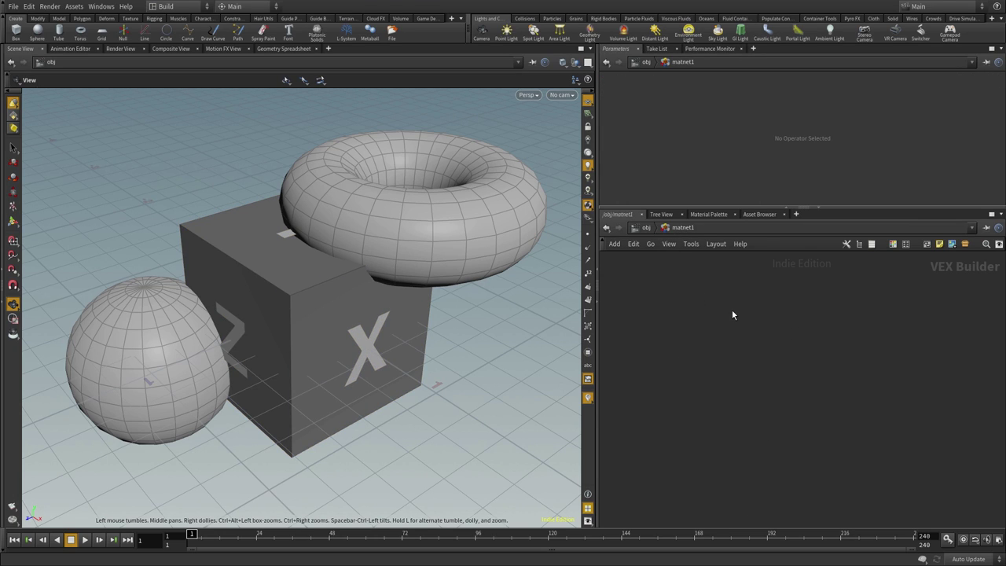
- Return to the object level and move matnet1 up and to the right
key("Tab")
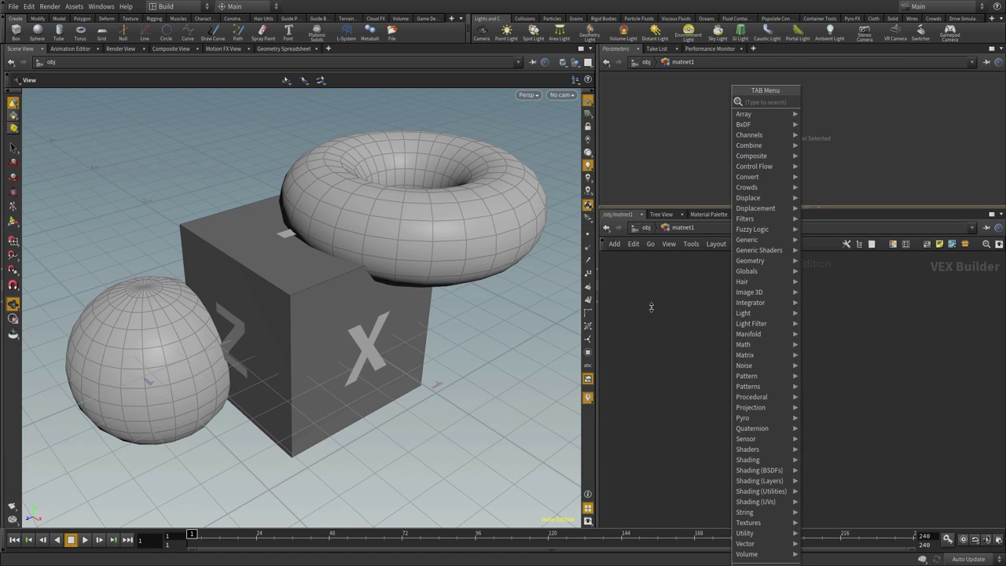
left_click(643, 227)
left_click(643, 227)
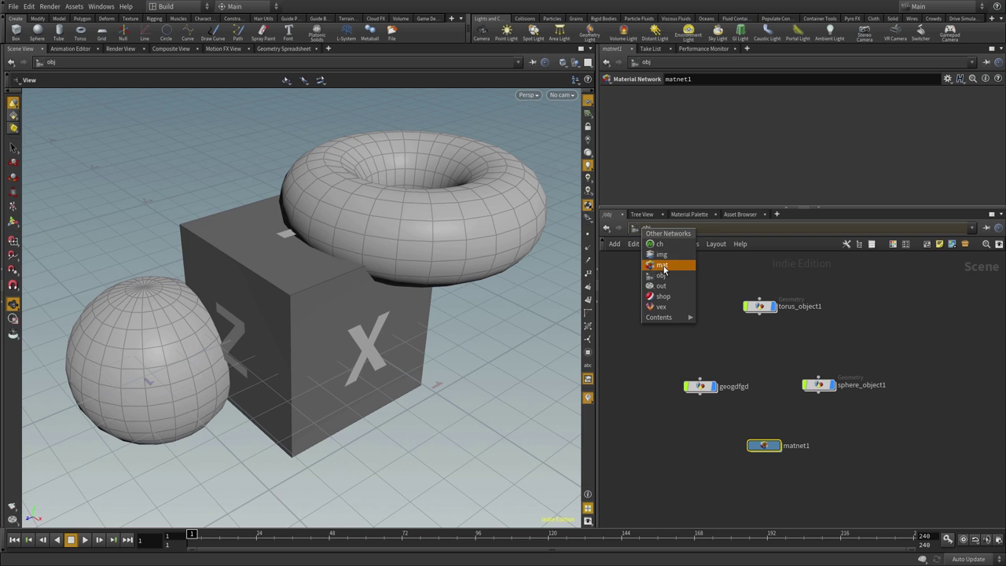
left_click(789, 346)
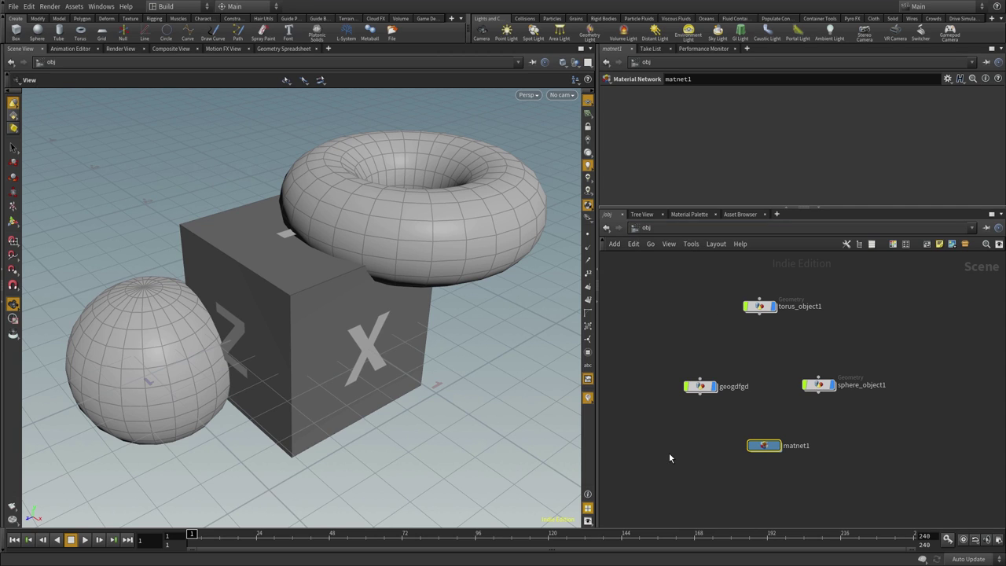
mouse_move(767, 446)
left_mouse_down()
mouse_move(835, 444)
mouse_move(825, 433)
left_mouse_up()
- Add a ROP Network node, ropnet1, and confirm it is empty inside
key("Tab")
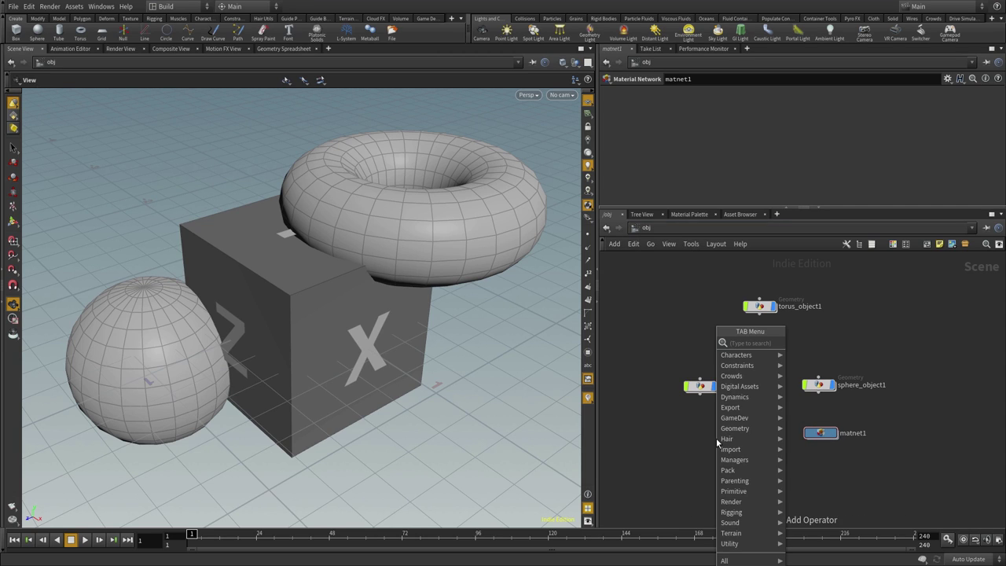
mouse_move(735, 460)
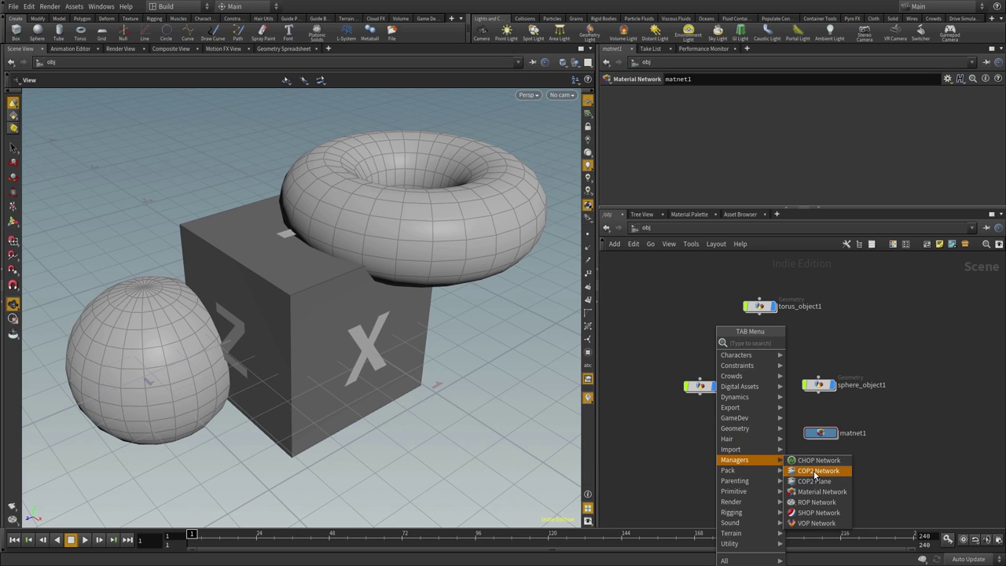
left_click(817, 502)
left_click(700, 460)
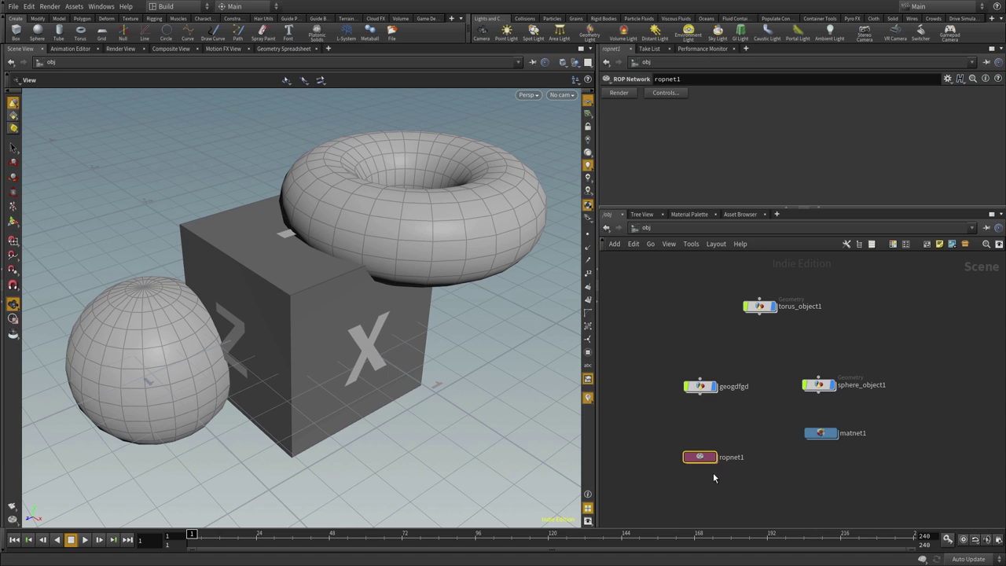
double_click(703, 460)
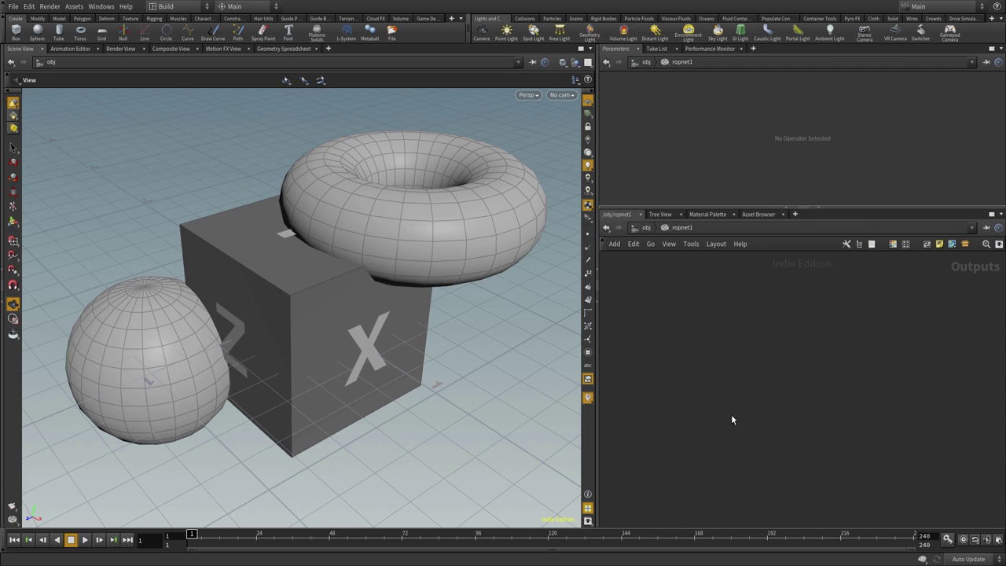
key("u")
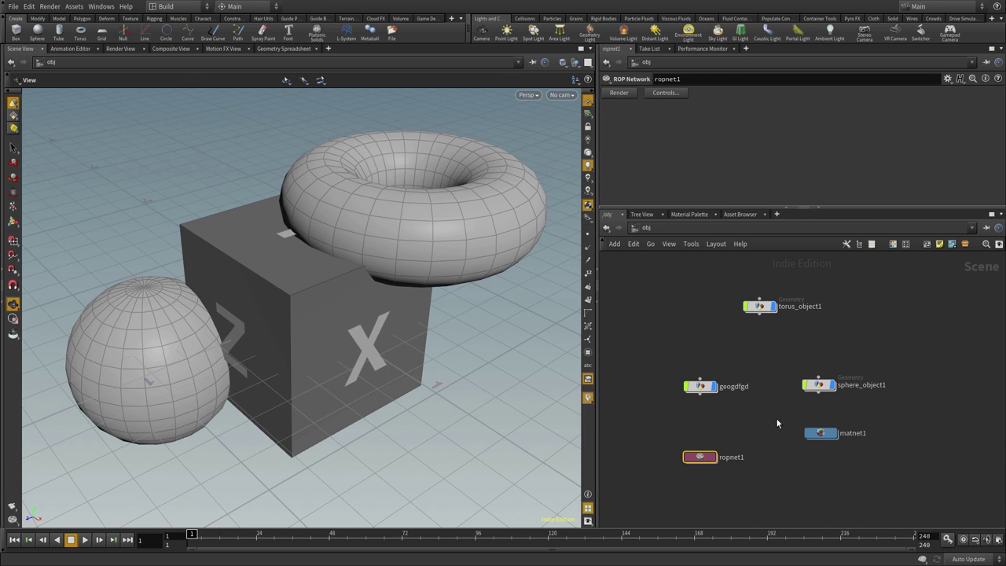
left_click(776, 423)
- Line up geogdfgd with sphere_object1 and move ropnet1 up beside matnet1
left_click_drag(701, 386, 695, 356)
left_click_drag(830, 384, 837, 357)
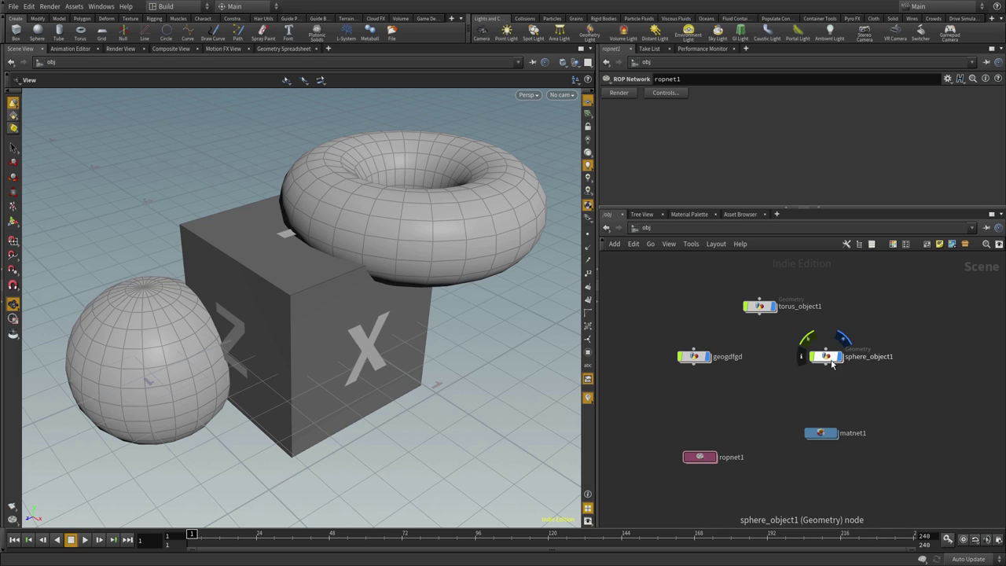
left_click(832, 362)
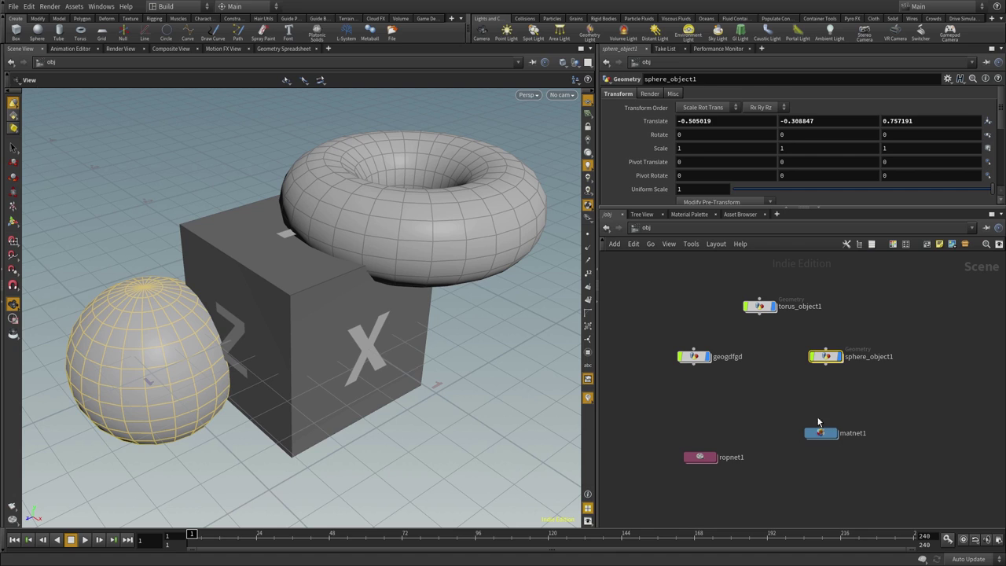
double_click(700, 457)
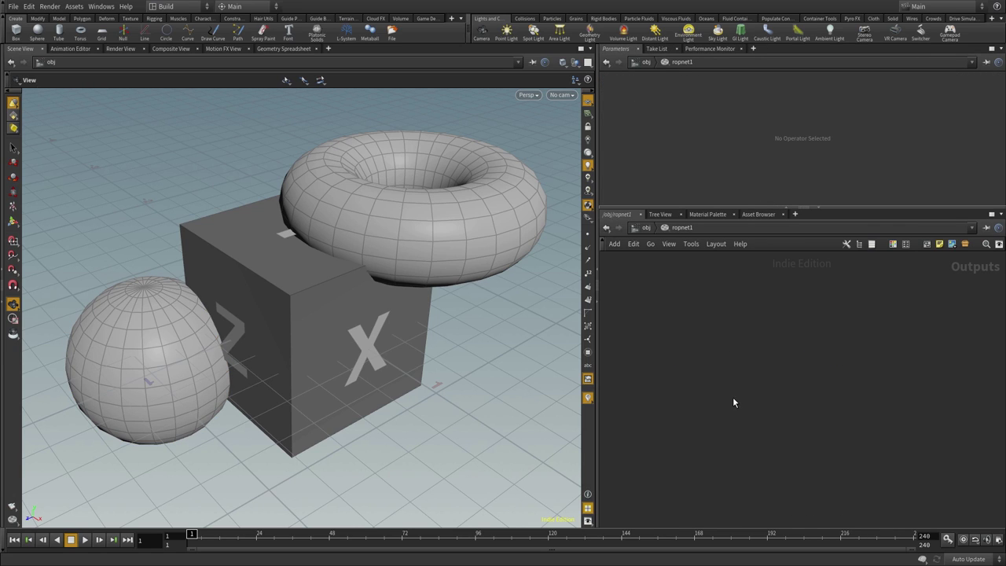
key("u")
left_click_drag(698, 457, 693, 433)
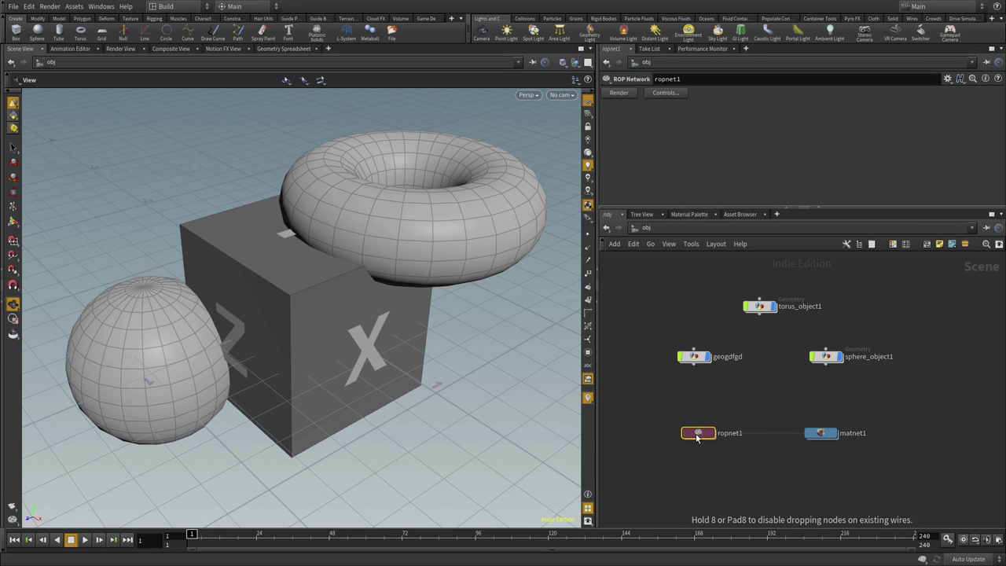
- Nudge geogdfgd and torus_object1 by a few pixels to align the node layout
left_click(694, 356)
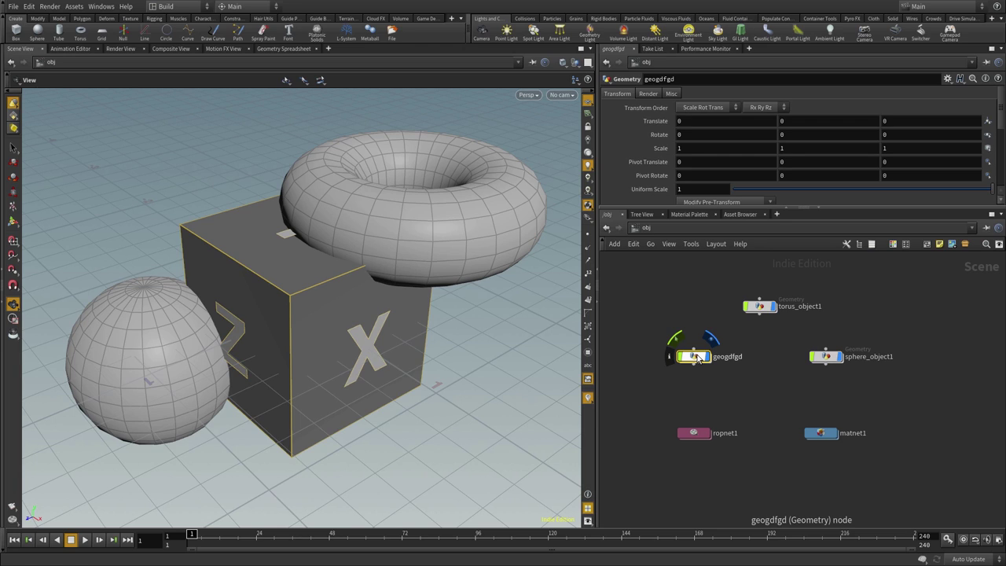
left_click_drag(698, 357, 697, 355)
left_click_drag(695, 357, 695, 361)
left_click(826, 358)
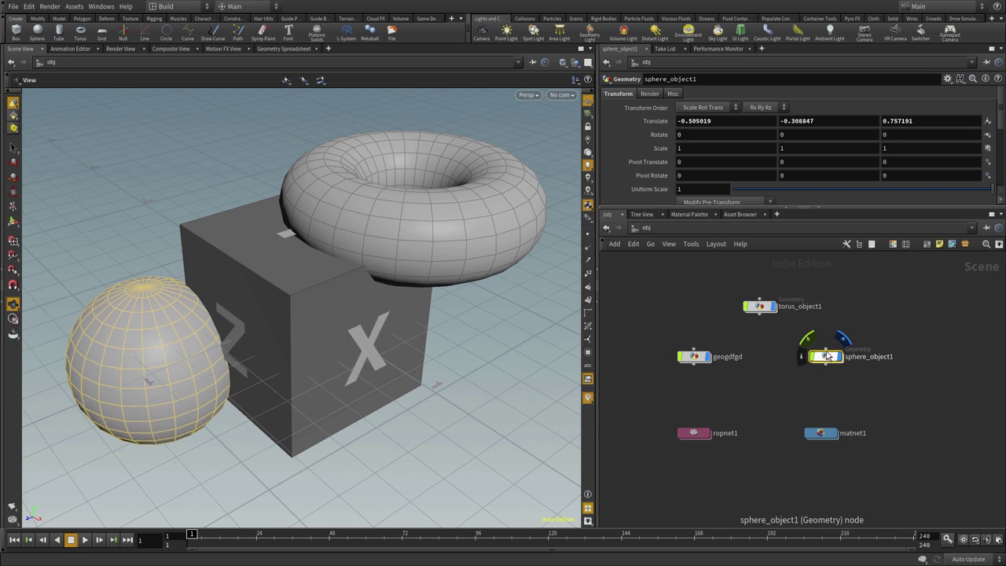
left_click(767, 309)
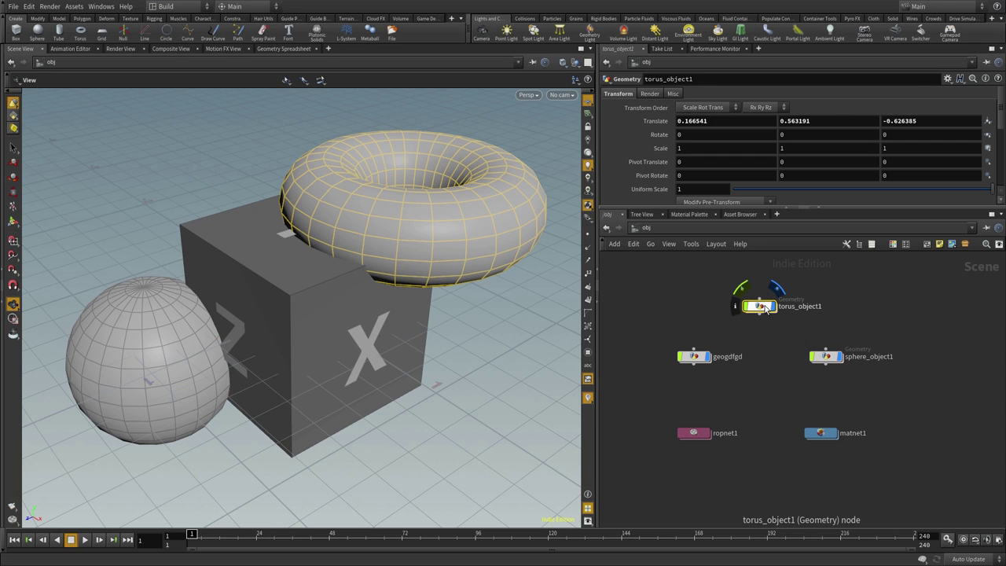
left_click_drag(766, 309, 773, 303)
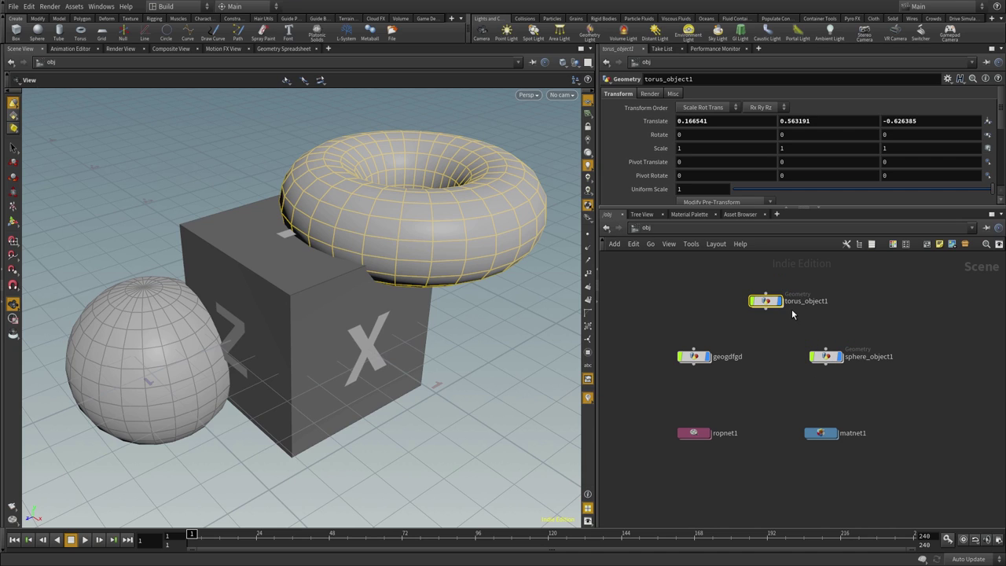
left_click_drag(694, 357, 695, 359)
left_click(686, 358)
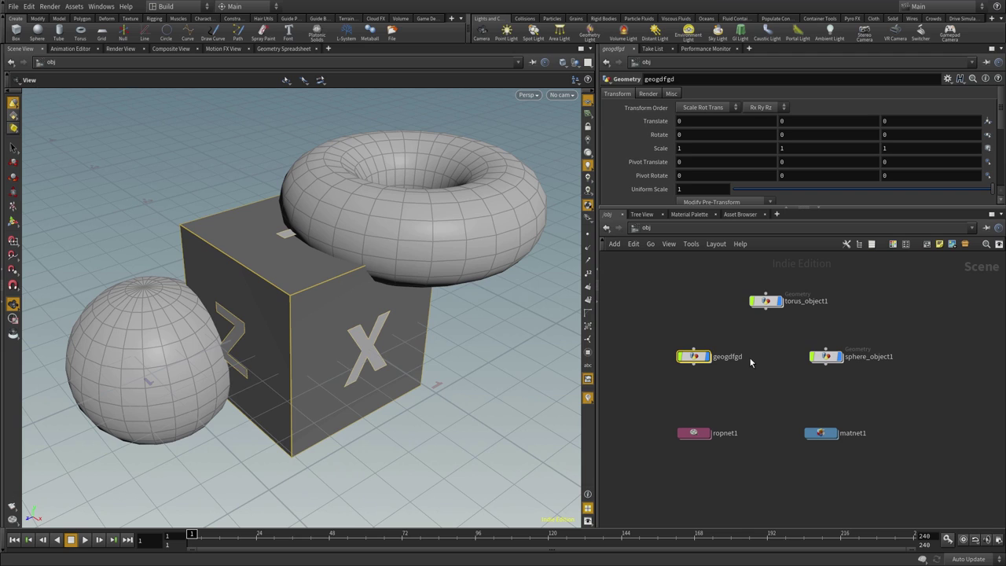
double_click(694, 357)
key("Tab")
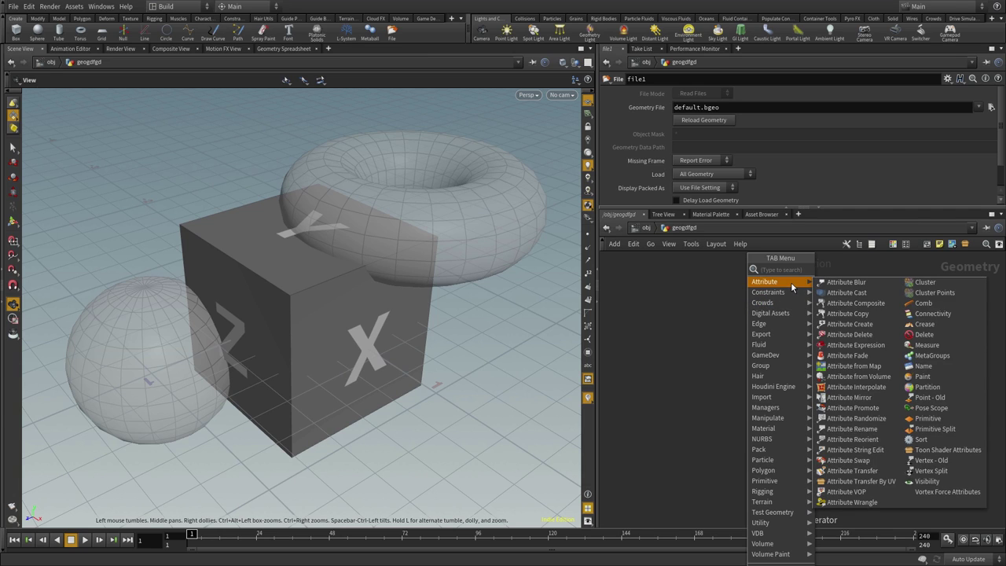
mouse_move(779, 345)
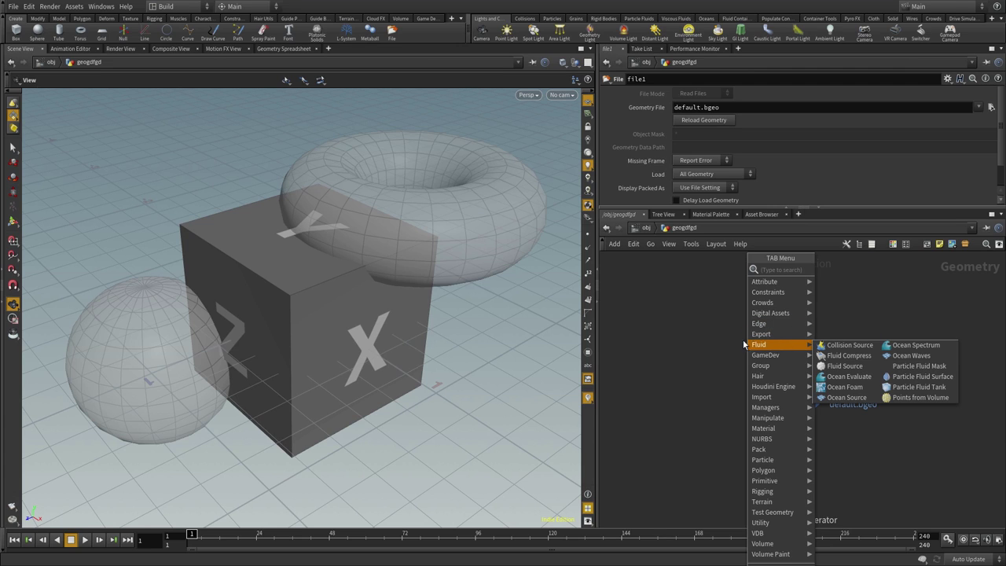
left_click(671, 340)
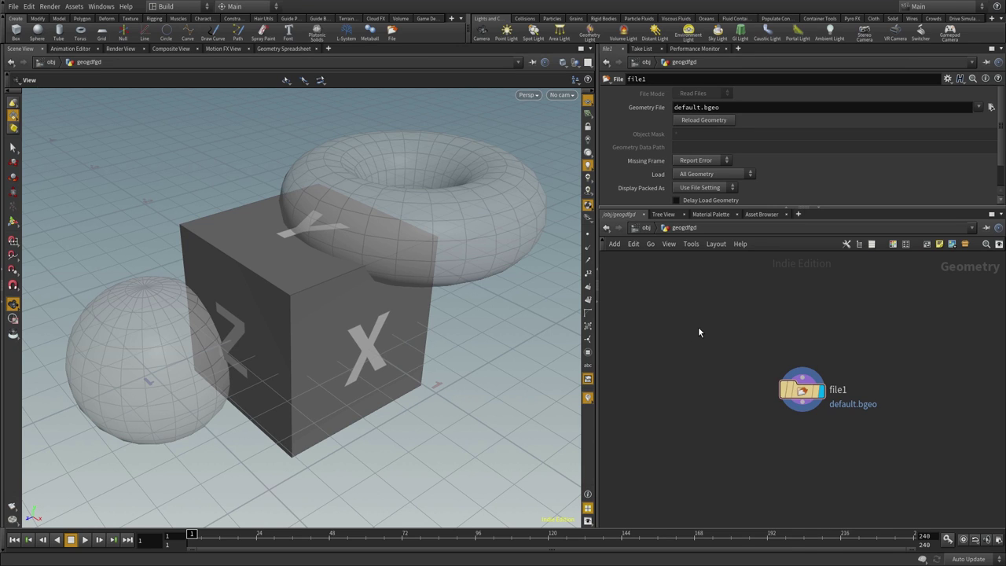
key("u")
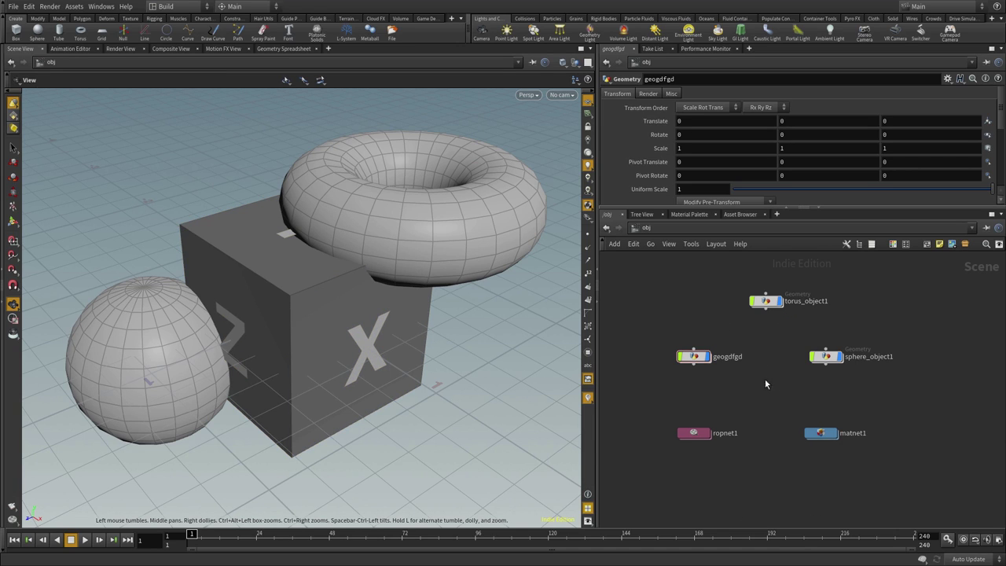
left_click(695, 357)
- Delete geogdfgd, then undo to restore it
left_click(827, 358)
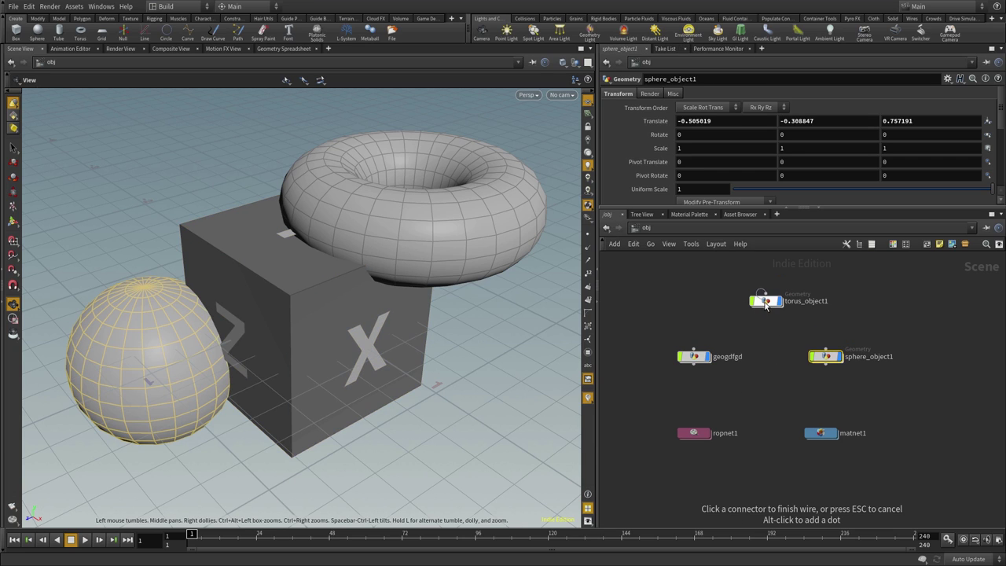
left_click(767, 300)
left_click(694, 356)
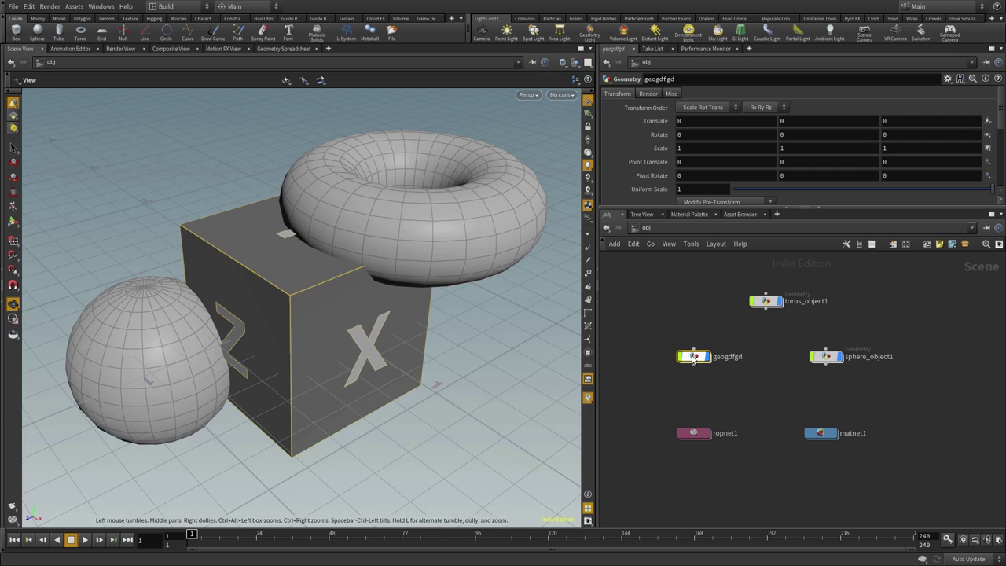
key("Delete")
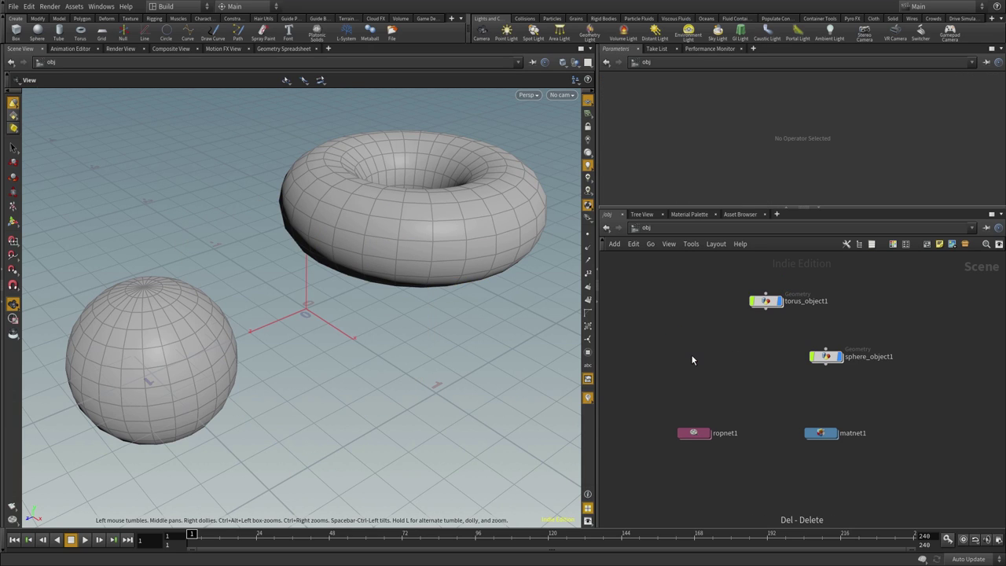
key("ctrl+z")
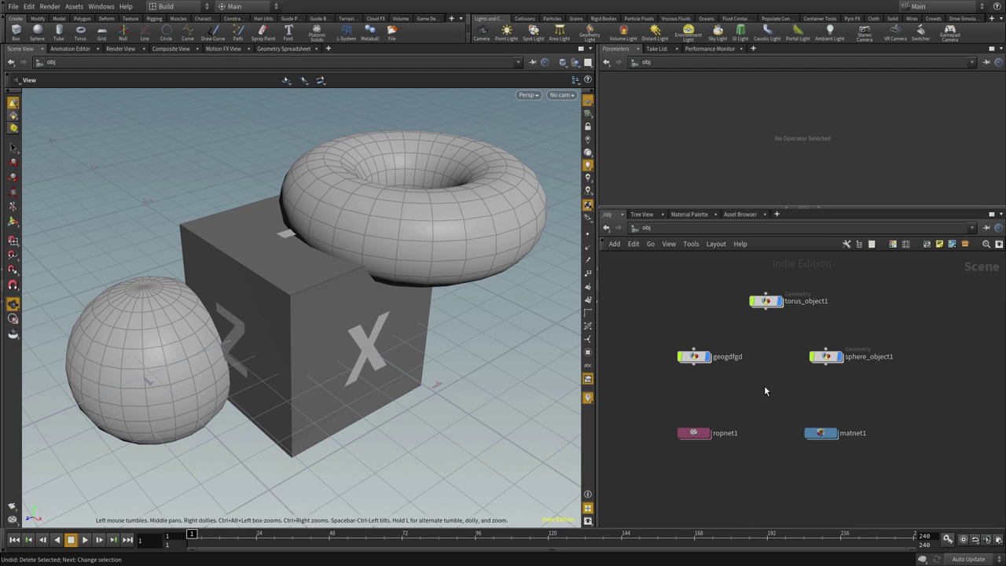
- Add a CHOP Network, chopnet1, below ropnet1 and matnet1
key("Tab")
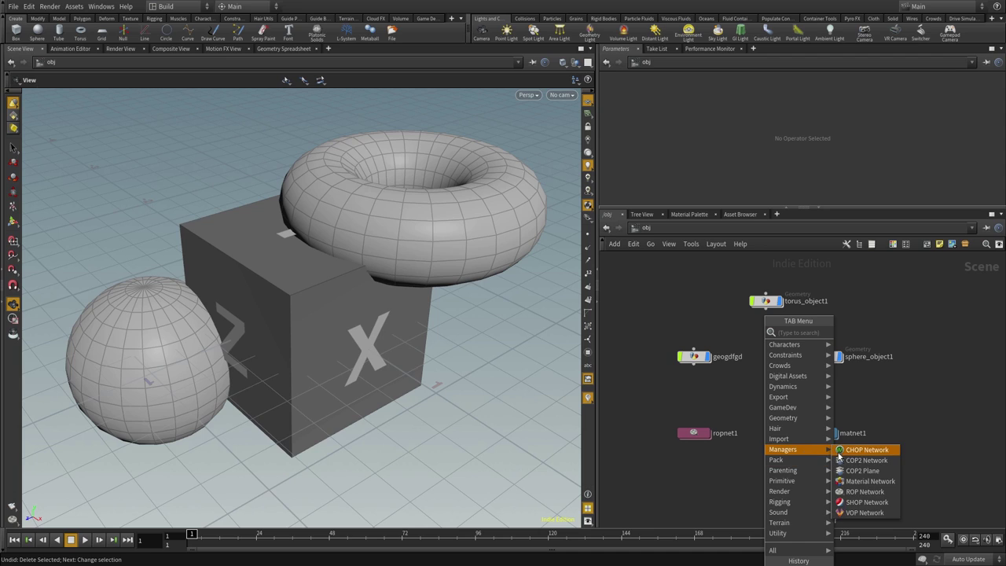
left_click(861, 451)
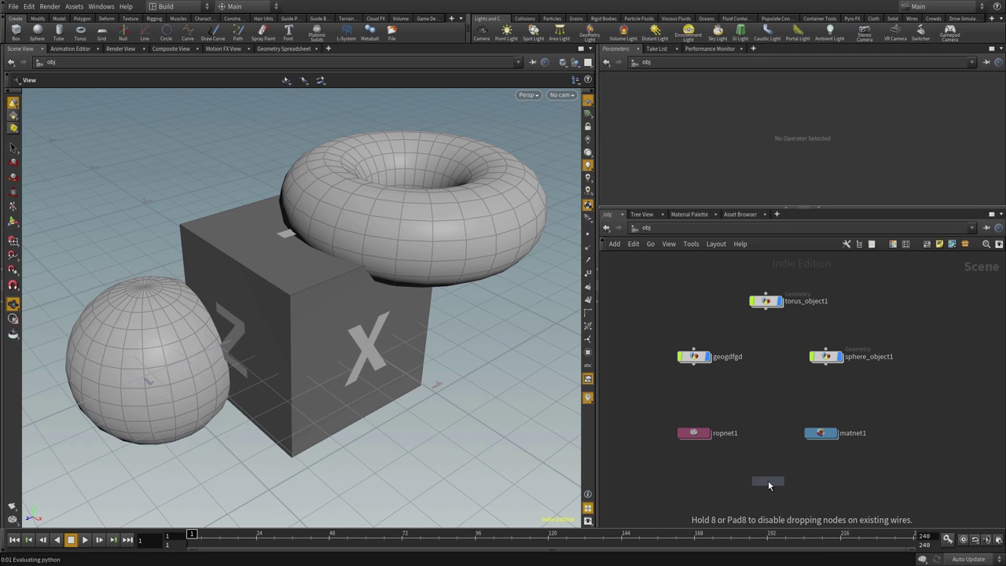
left_click(769, 478)
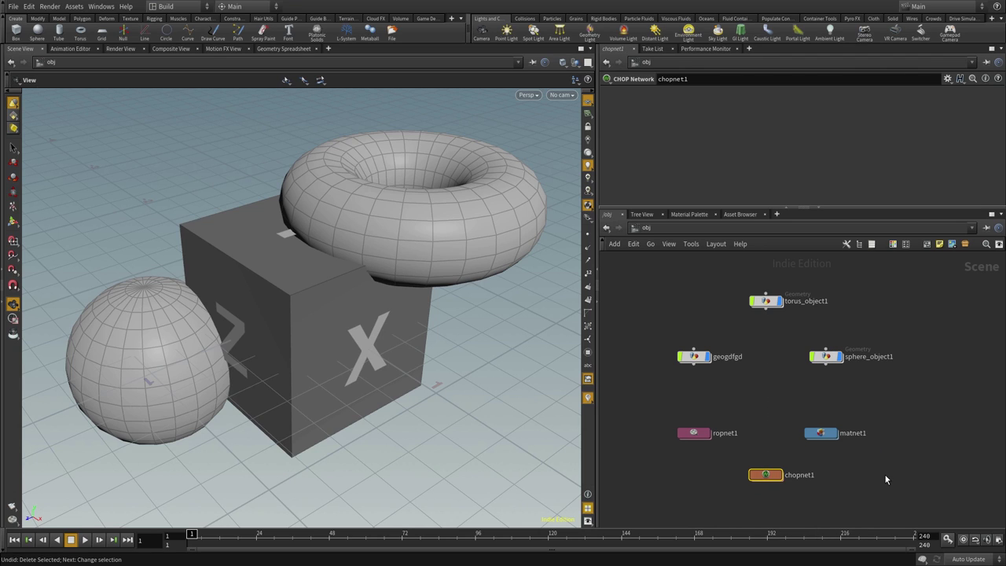